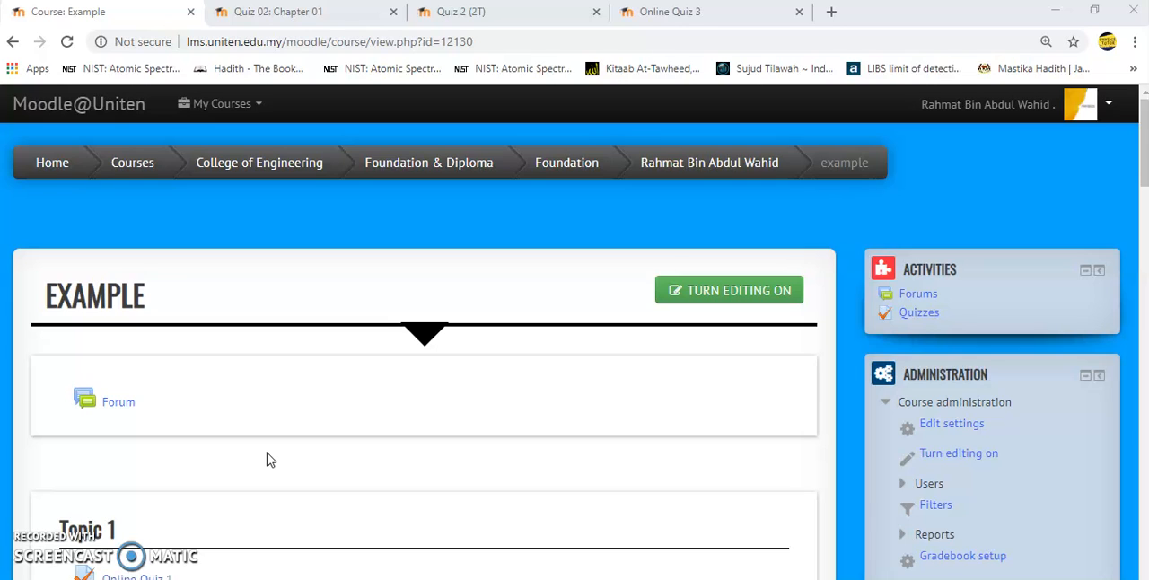
- Turn on course editing and add a Quiz activity to Topic 2
{"action": "left_click", "coordinate": [684, 288]}
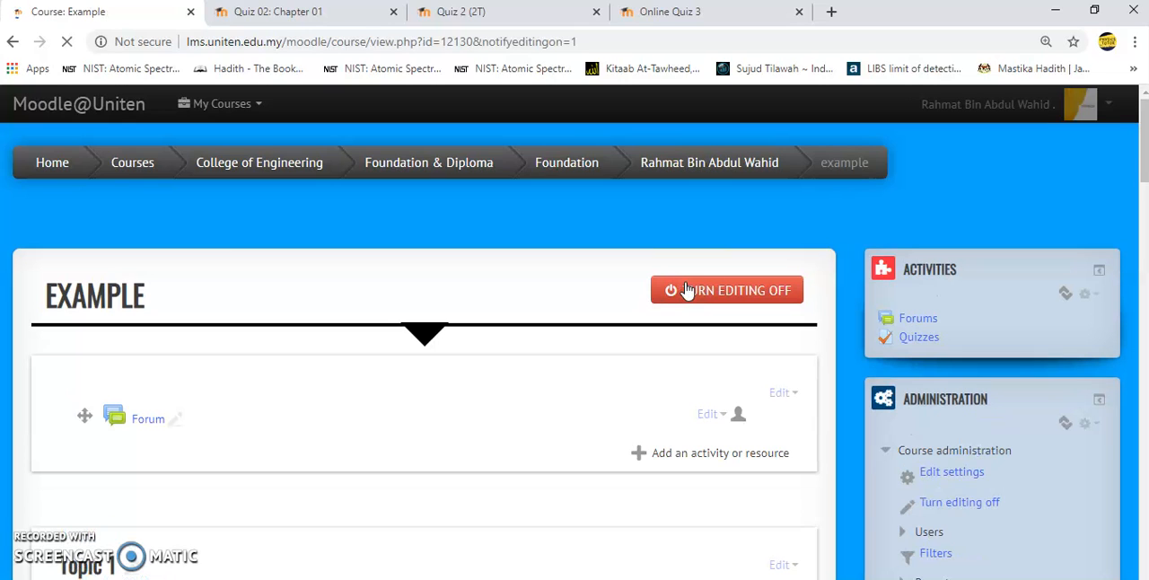
{"action": "scroll", "coordinate": [685, 290], "scroll_direction": "down", "scroll_amount": 5}
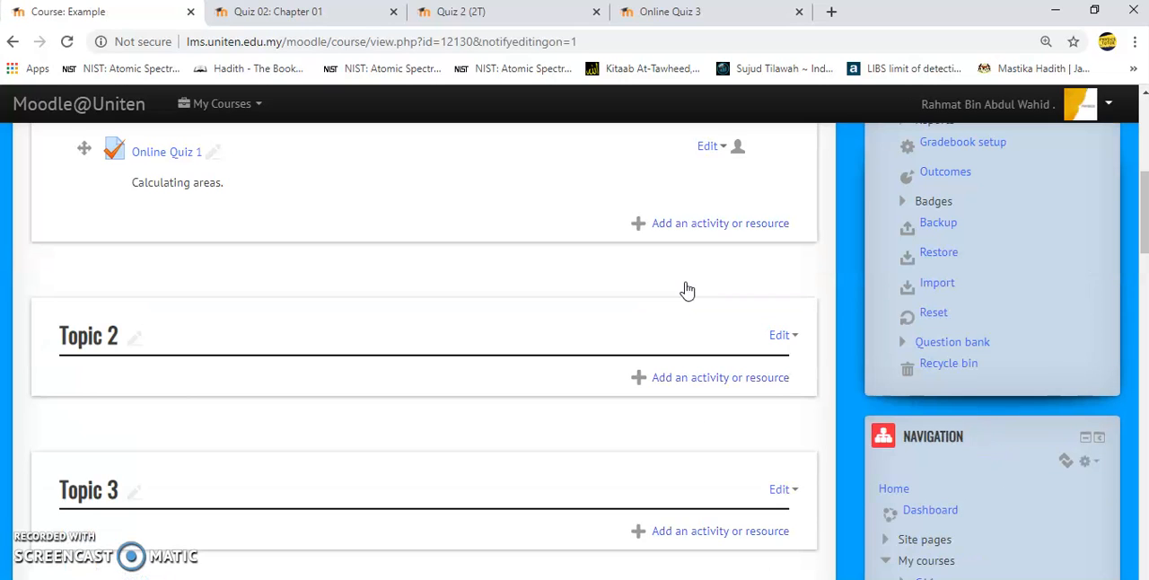
{"action": "left_click", "coordinate": [688, 380]}
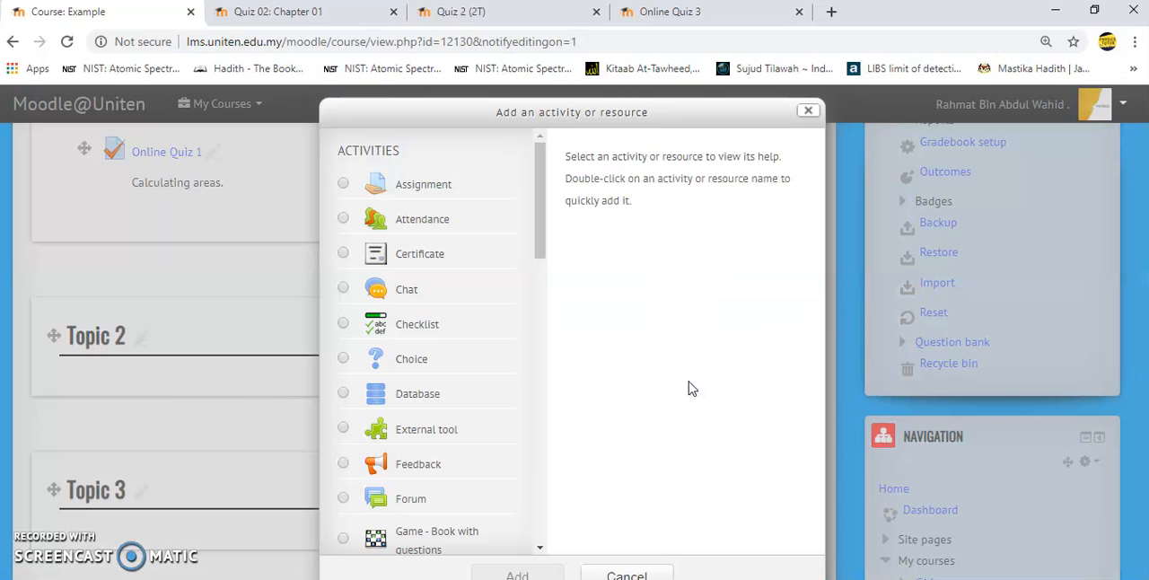
{"action": "left_click", "coordinate": [540, 241]}
{"action": "left_click_drag", "start_coordinate": [540, 241], "coordinate": [554, 424]}
{"action": "left_click", "coordinate": [469, 422]}
{"action": "left_click", "coordinate": [518, 575]}
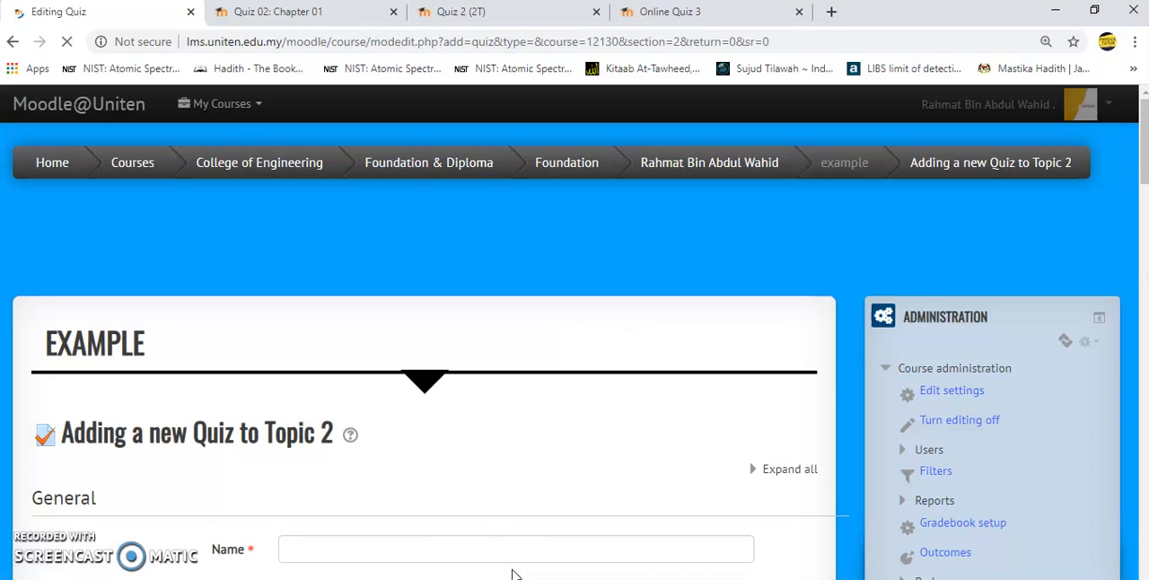
- Name the new quiz "Online Quiz 2"
{"action": "left_click", "coordinate": [483, 550]}
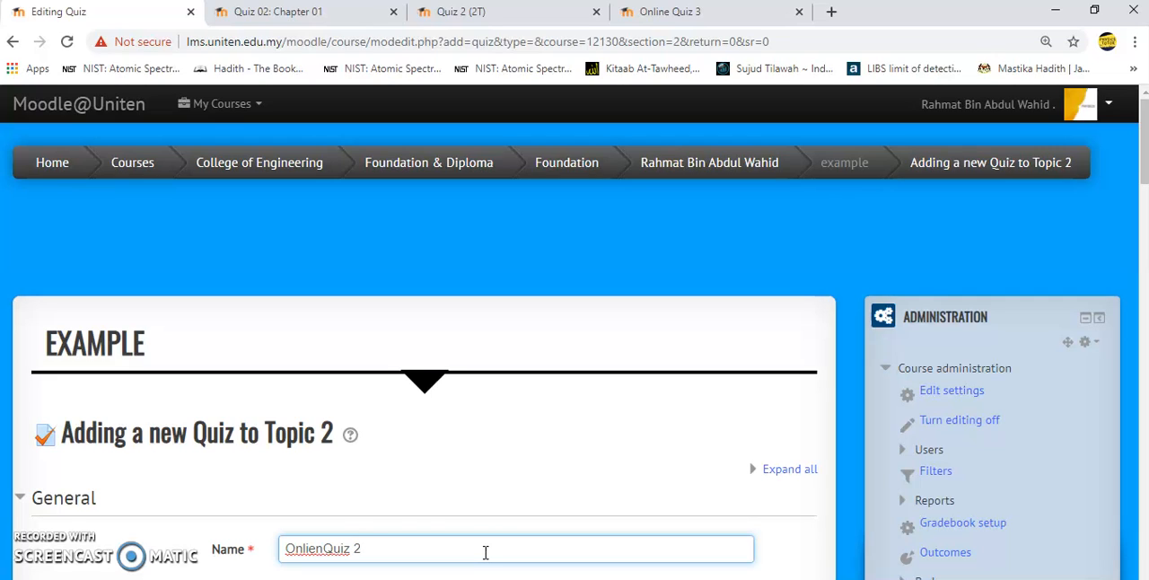
{"action": "key", "text": "BackSpace"}
{"action": "type", "text": "e"}
- Enter the quiz description "Calculating volumes" and have the description displayed on the course page
{"action": "scroll", "coordinate": [485, 552], "scroll_direction": "down", "scroll_amount": 5}
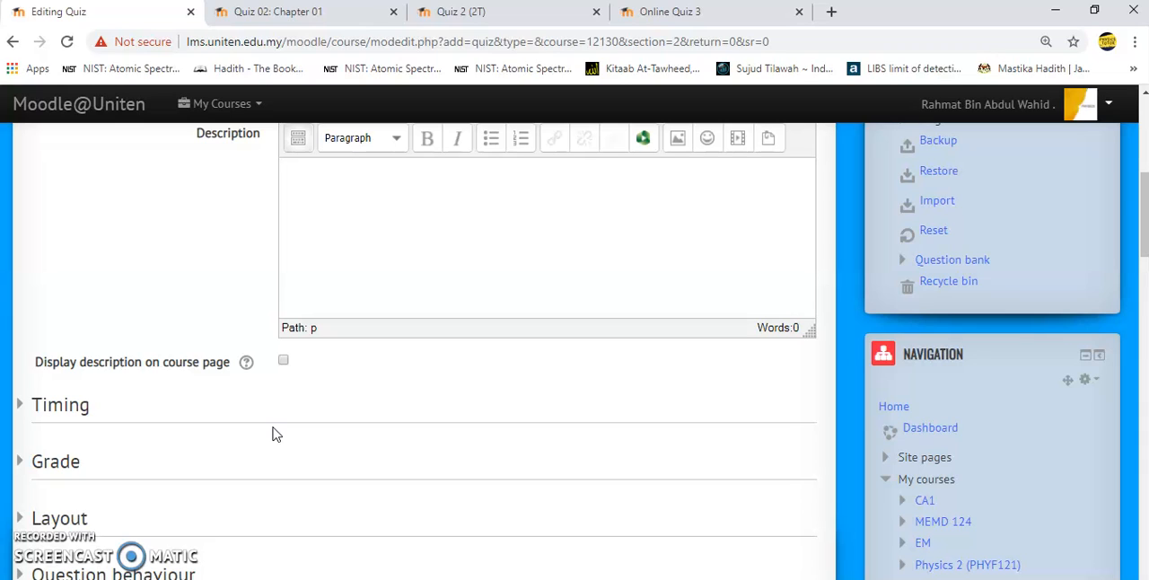
{"action": "left_click", "coordinate": [283, 359]}
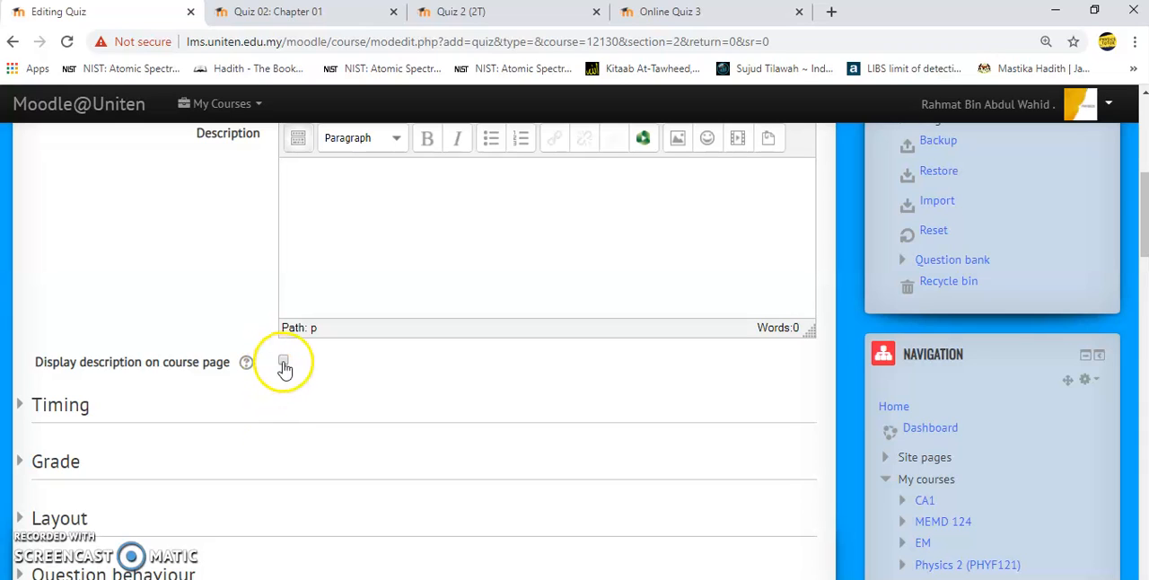
{"action": "left_click", "coordinate": [329, 302]}
{"action": "type", "text": "Calculating volumes."}
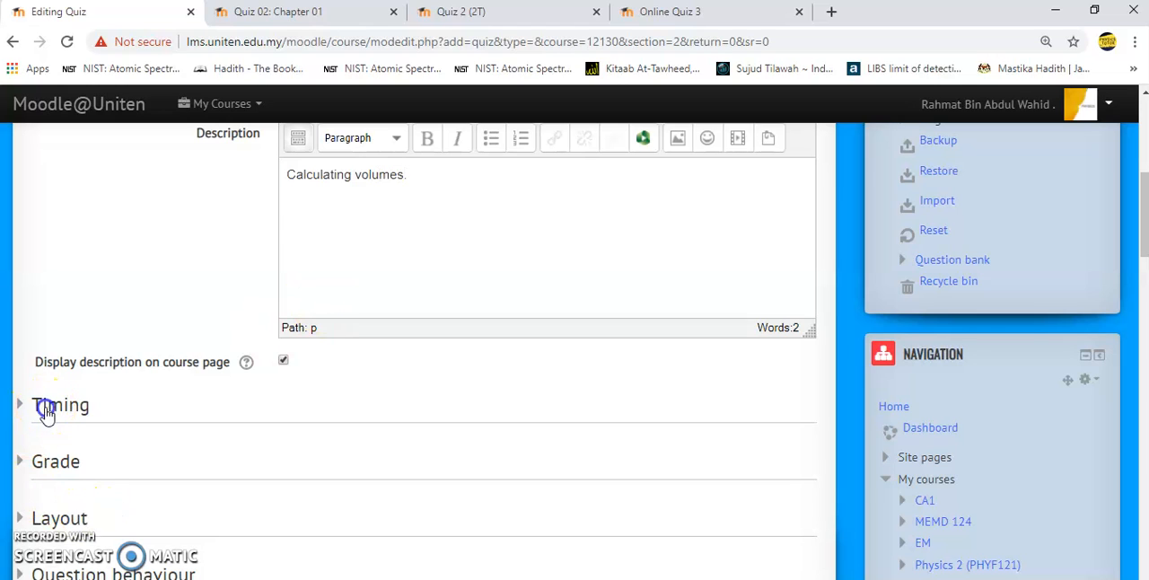
- Enable both the opening and closing dates in the quiz's Timing settings
{"action": "left_click", "coordinate": [45, 407]}
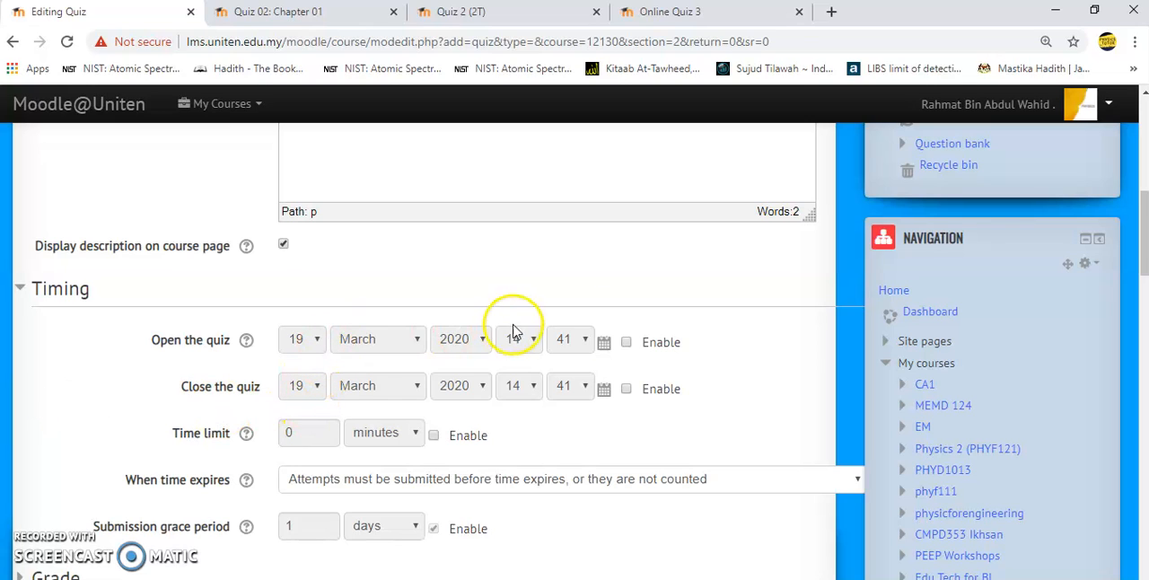
{"action": "left_click", "coordinate": [626, 342]}
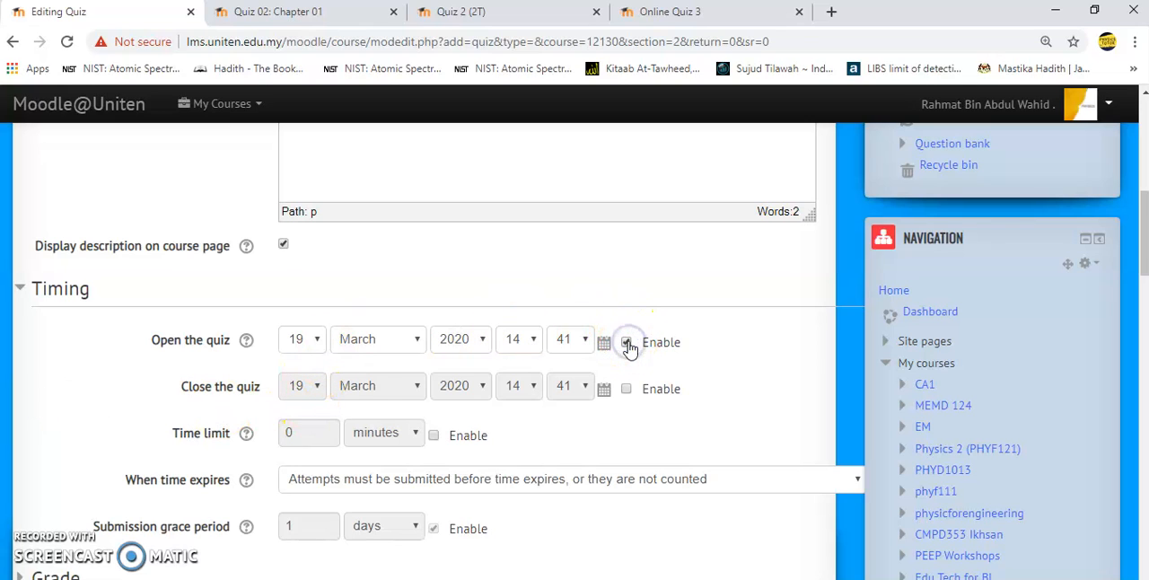
{"action": "left_click", "coordinate": [625, 387]}
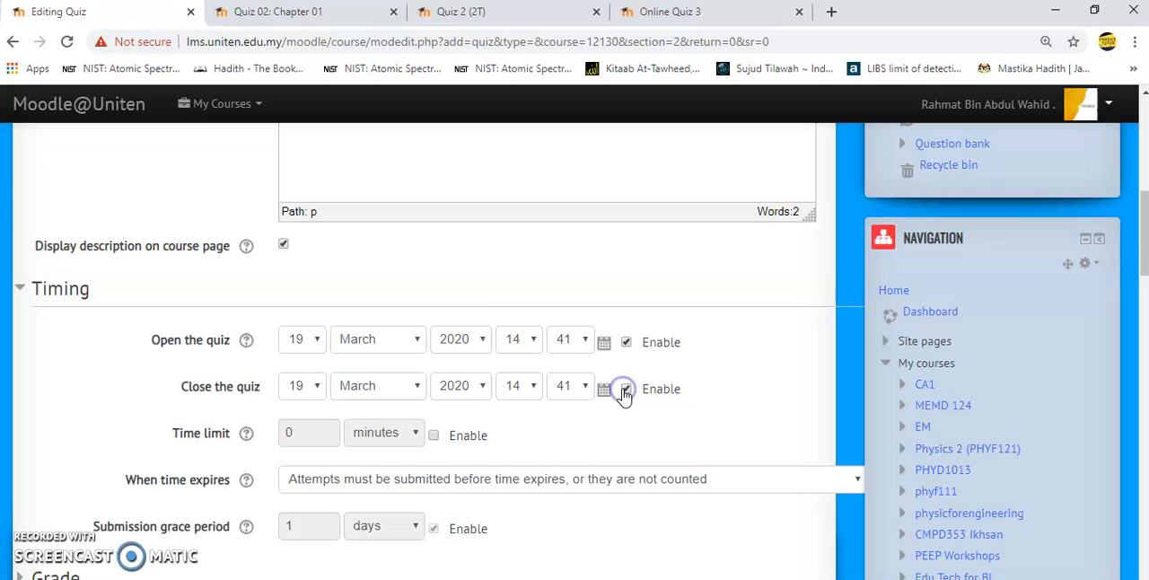
- Set the quiz's opening time to 15:00
{"action": "left_click", "coordinate": [516, 339]}
{"action": "left_click", "coordinate": [533, 315]}
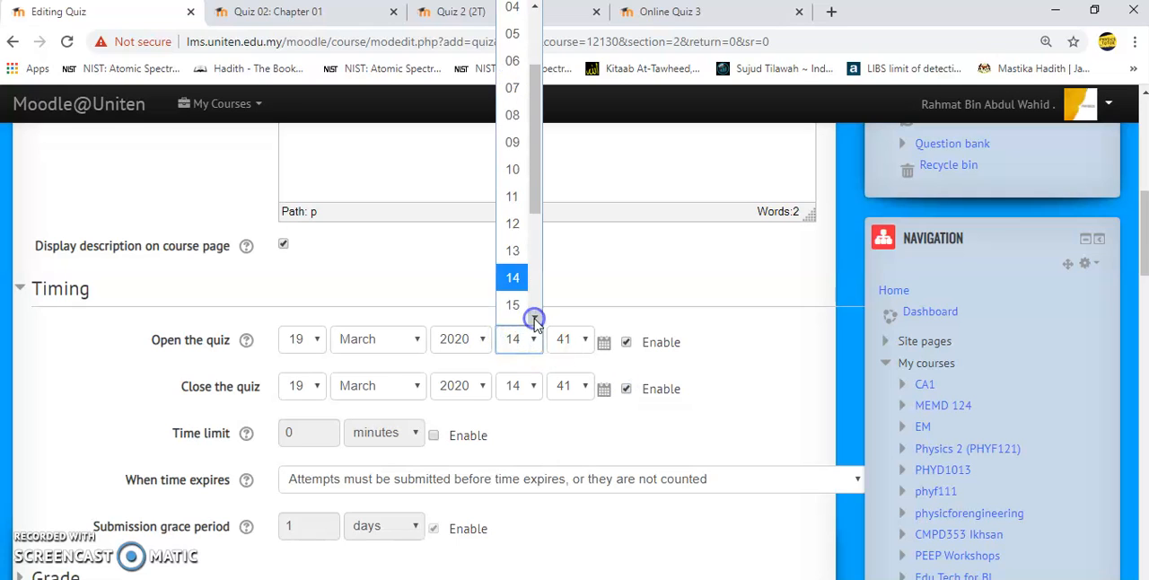
{"action": "left_click", "coordinate": [512, 306]}
{"action": "left_click", "coordinate": [567, 340]}
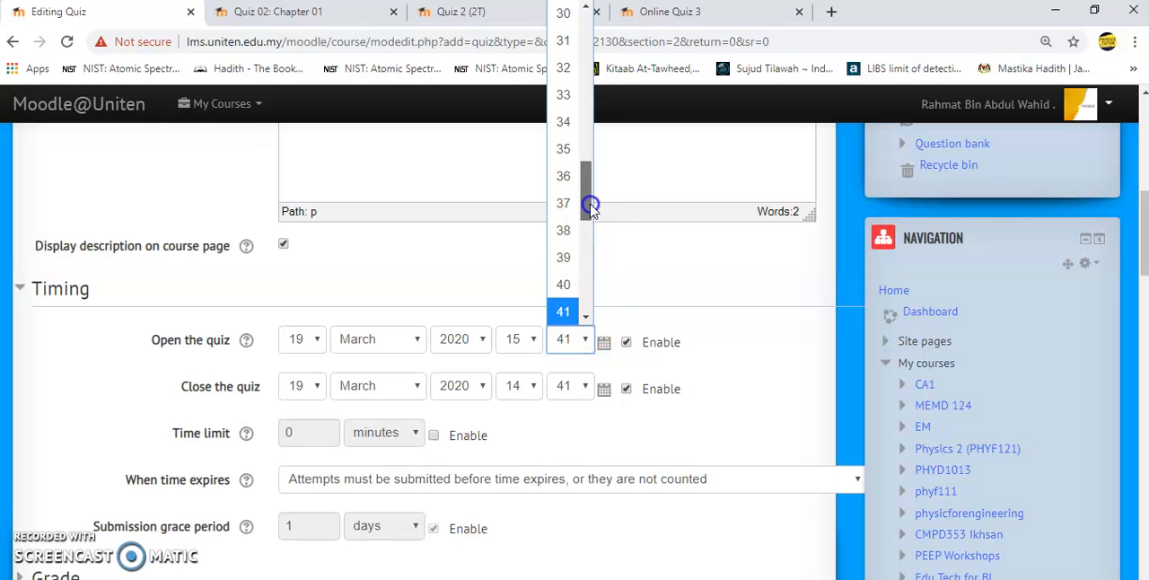
{"action": "left_click_drag", "start_coordinate": [585, 195], "coordinate": [589, 24]}
{"action": "left_click", "coordinate": [562, 13]}
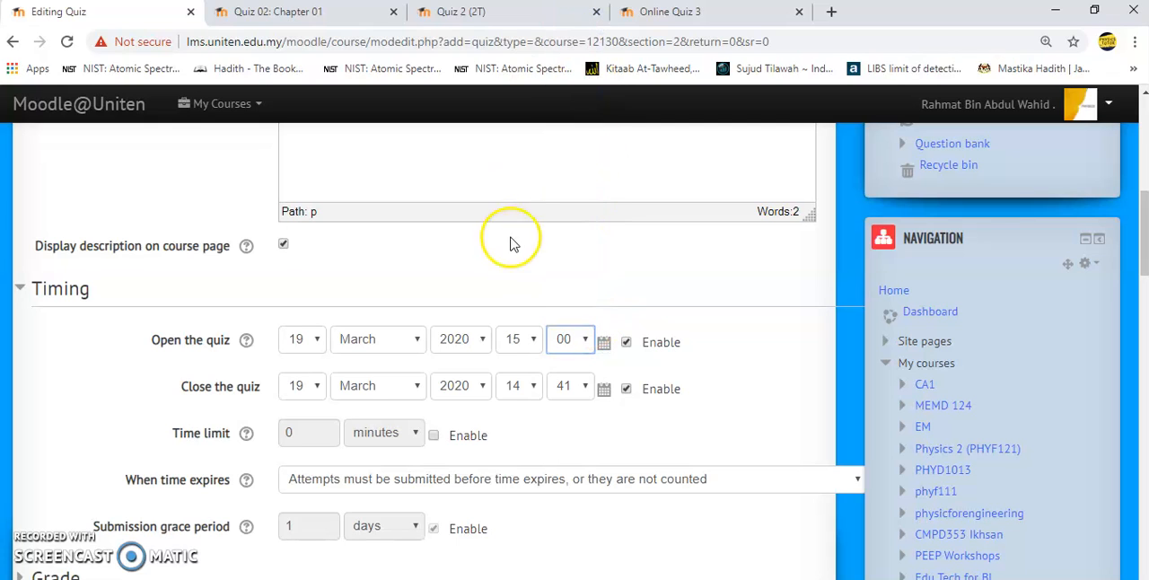
- Set the quiz's closing time to 16:00
{"action": "left_click", "coordinate": [530, 392]}
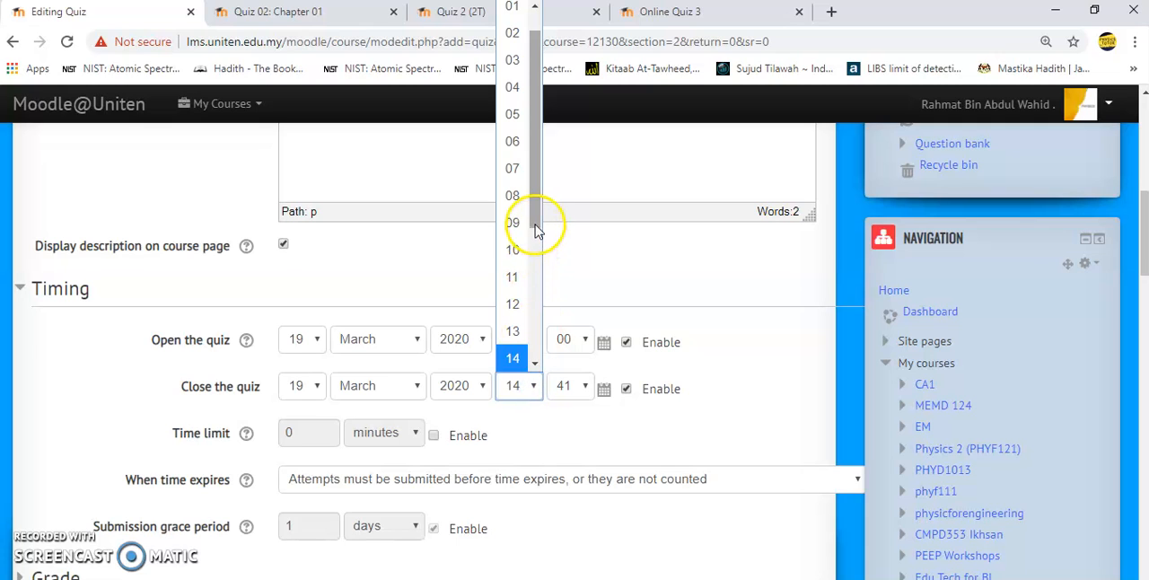
{"action": "left_click", "coordinate": [612, 244]}
{"action": "left_click", "coordinate": [533, 386]}
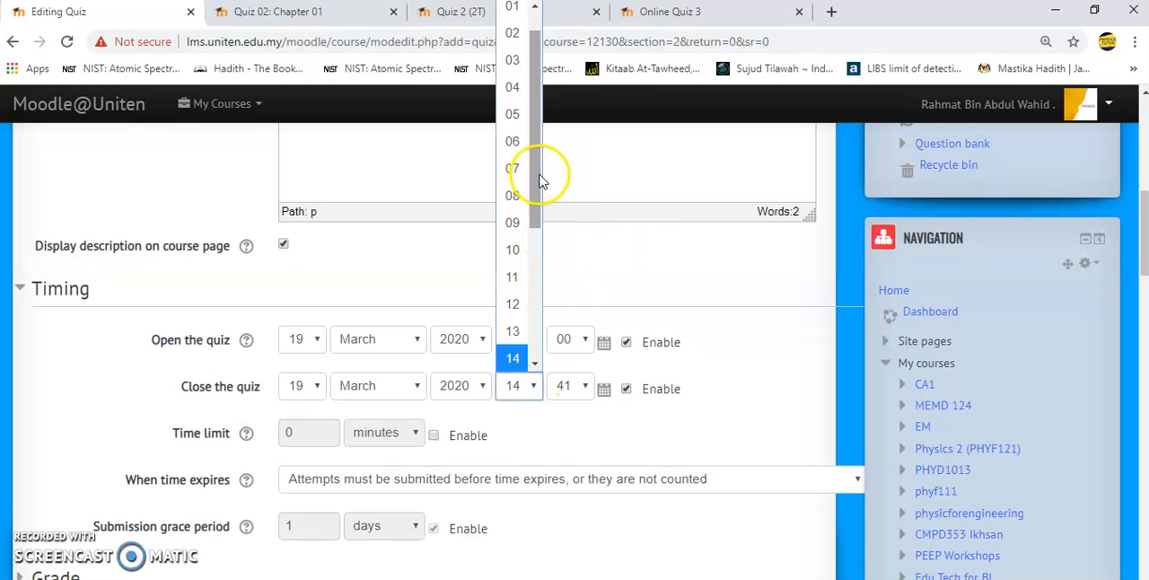
{"action": "left_click_drag", "start_coordinate": [546, 170], "coordinate": [536, 249]}
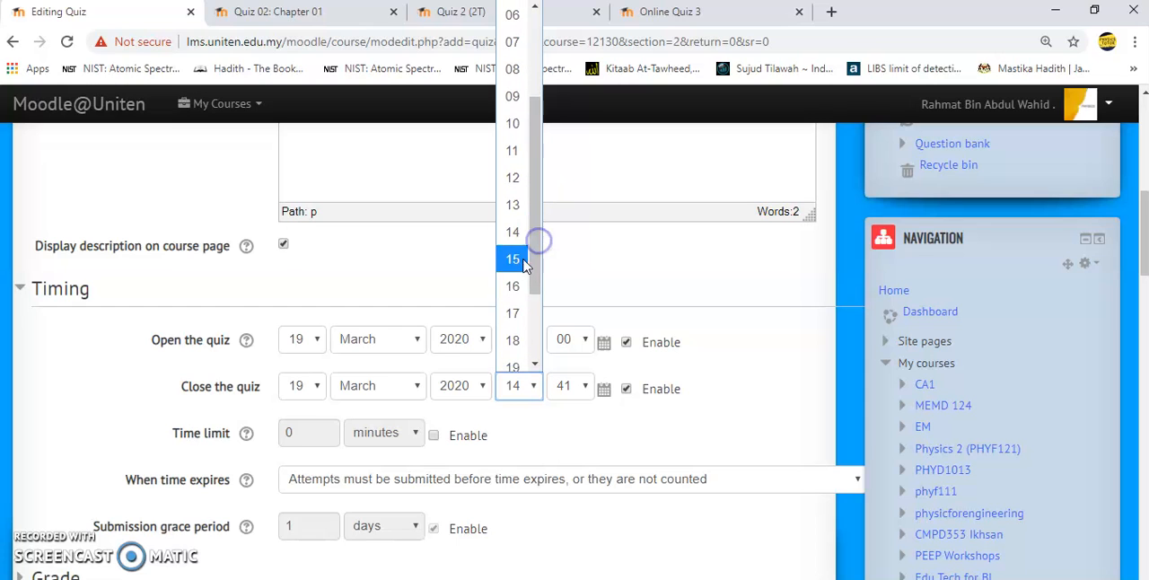
{"action": "left_click", "coordinate": [514, 286]}
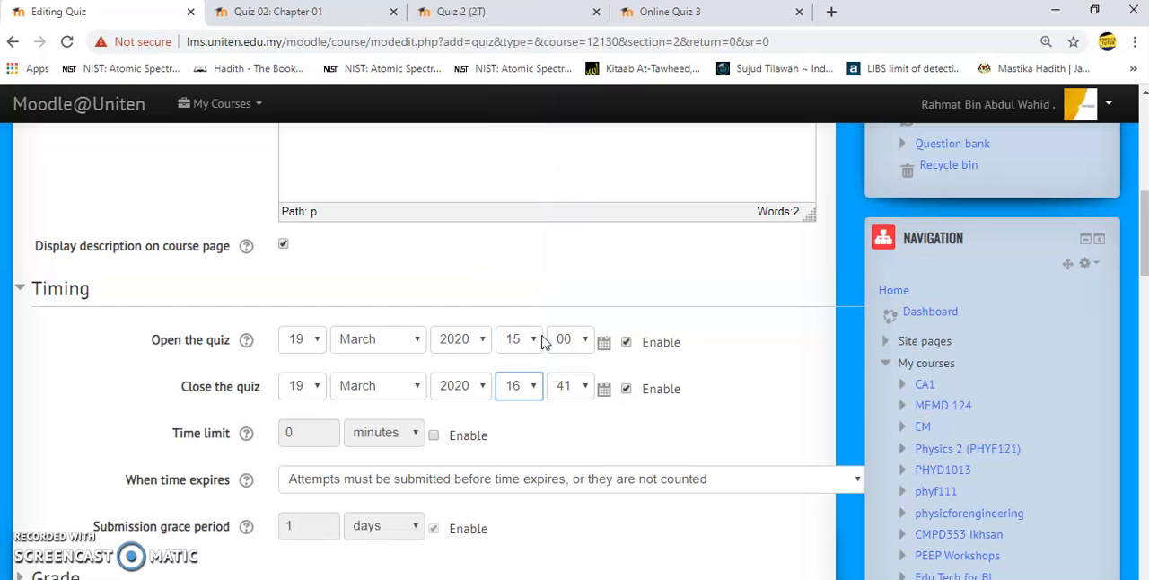
{"action": "left_click", "coordinate": [577, 388]}
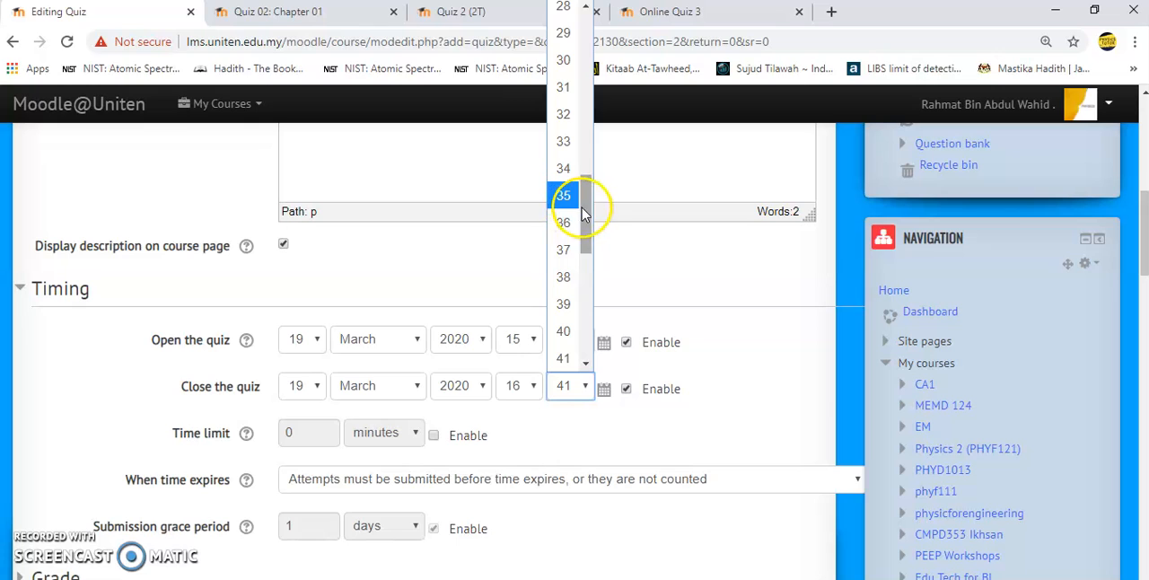
{"action": "scroll", "coordinate": [584, 209], "scroll_direction": "up", "scroll_amount": 8}
{"action": "left_click_drag", "start_coordinate": [584, 208], "coordinate": [585, 206]}
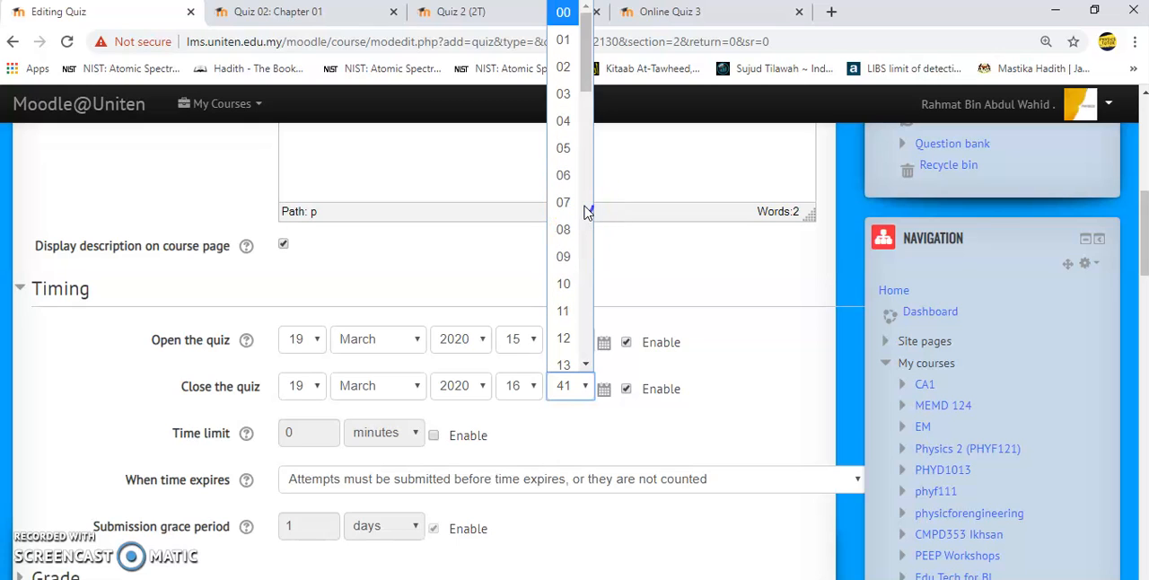
{"action": "left_click", "coordinate": [563, 13]}
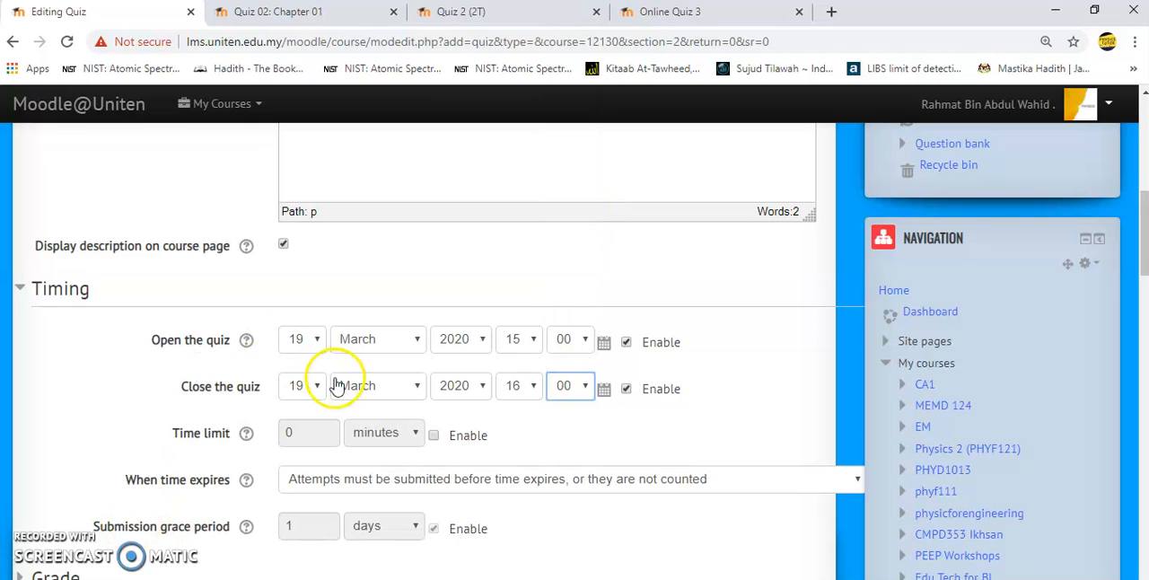
- Enable the quiz's time limit and set it to 15 minutes
{"action": "left_click", "coordinate": [435, 435]}
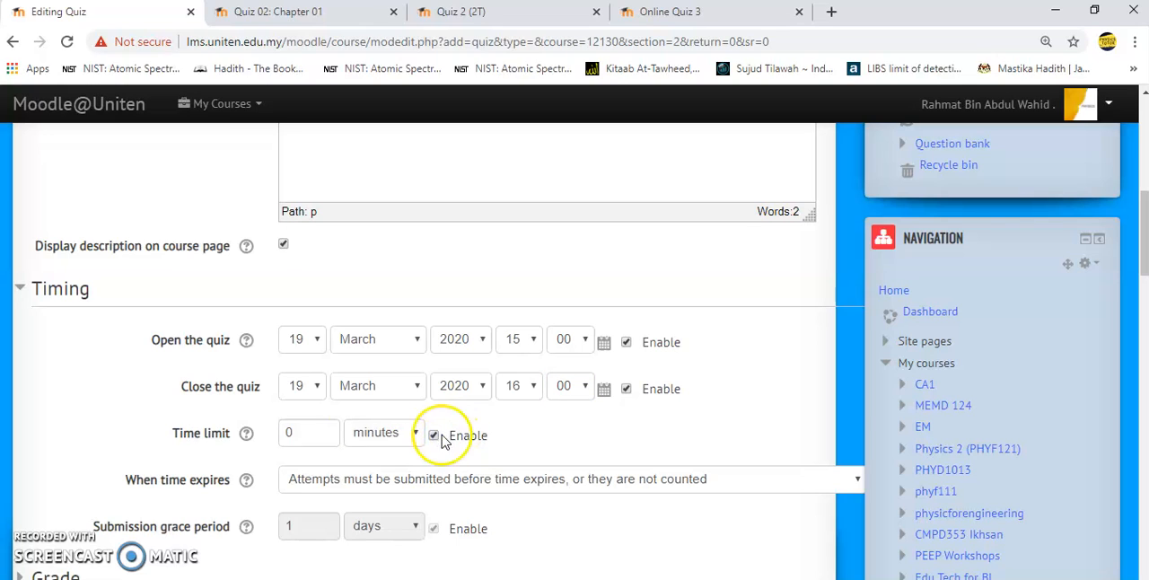
{"action": "left_click", "coordinate": [300, 441]}
{"action": "key", "text": "BackSpace"}
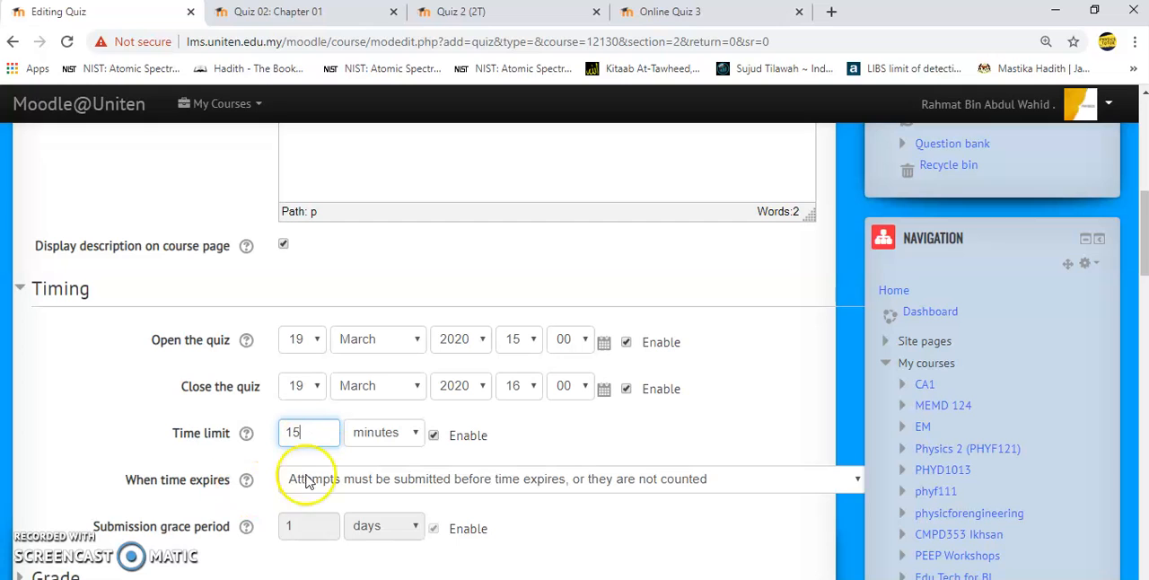
- Set the attempts allowed to 3 in the quiz's Grade settings
{"action": "left_click", "coordinate": [1144, 260]}
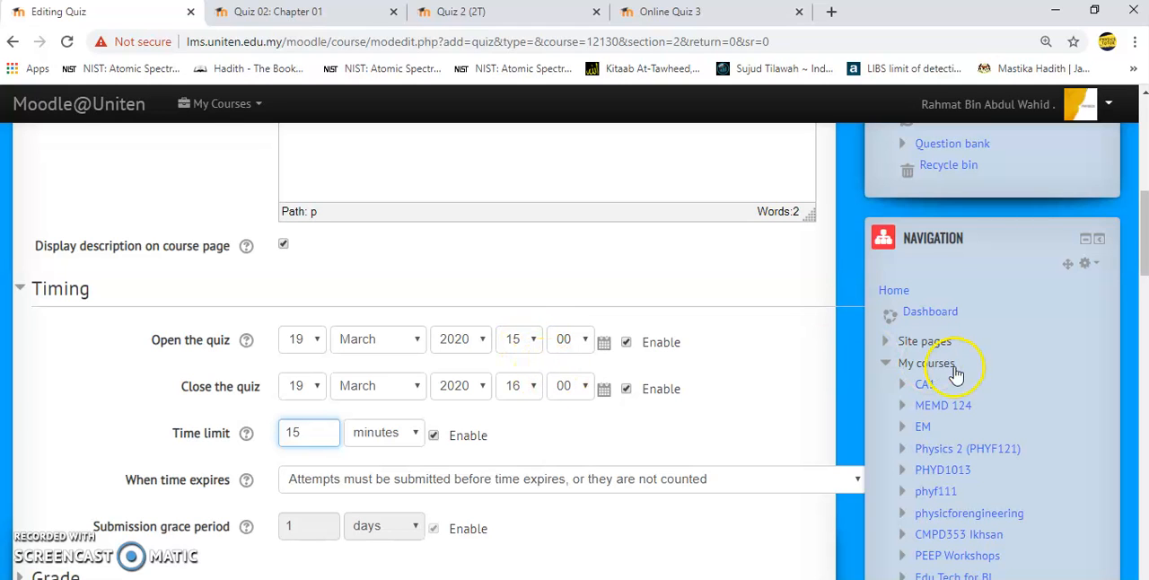
{"action": "left_click", "coordinate": [1144, 254]}
{"action": "scroll", "coordinate": [1144, 254], "scroll_direction": "down", "scroll_amount": 5}
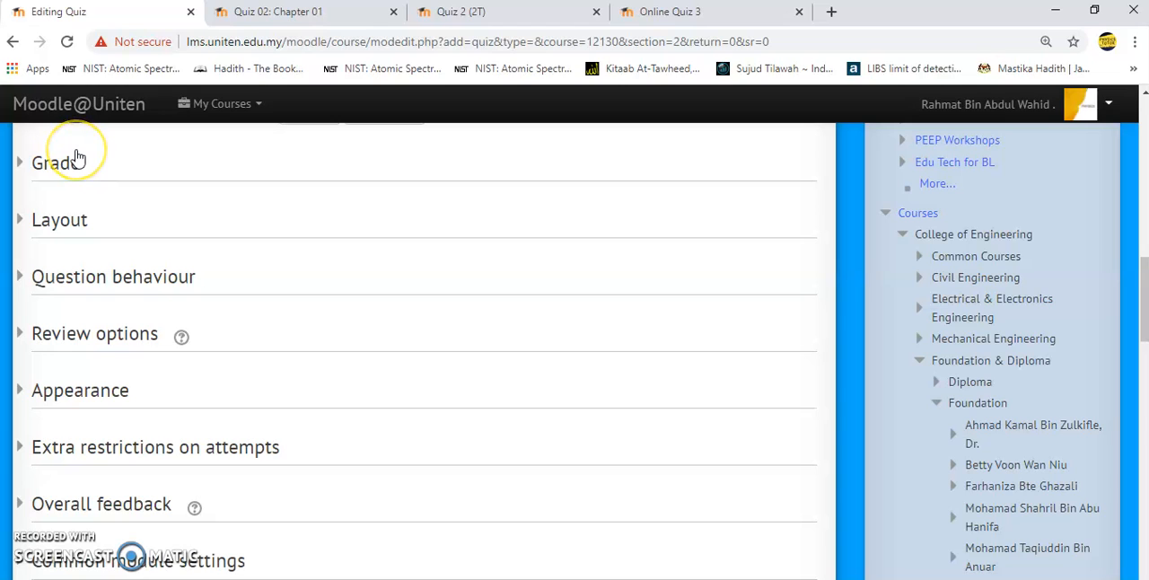
{"action": "left_click", "coordinate": [77, 160]}
{"action": "scroll", "coordinate": [76, 157], "scroll_direction": "down", "scroll_amount": 1}
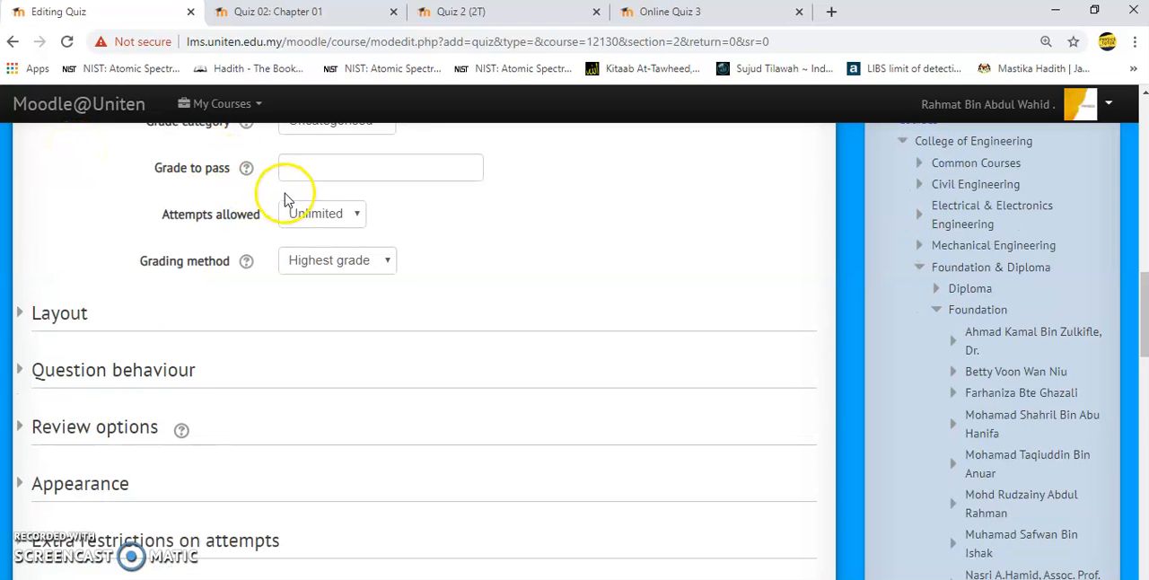
{"action": "left_click", "coordinate": [332, 224]}
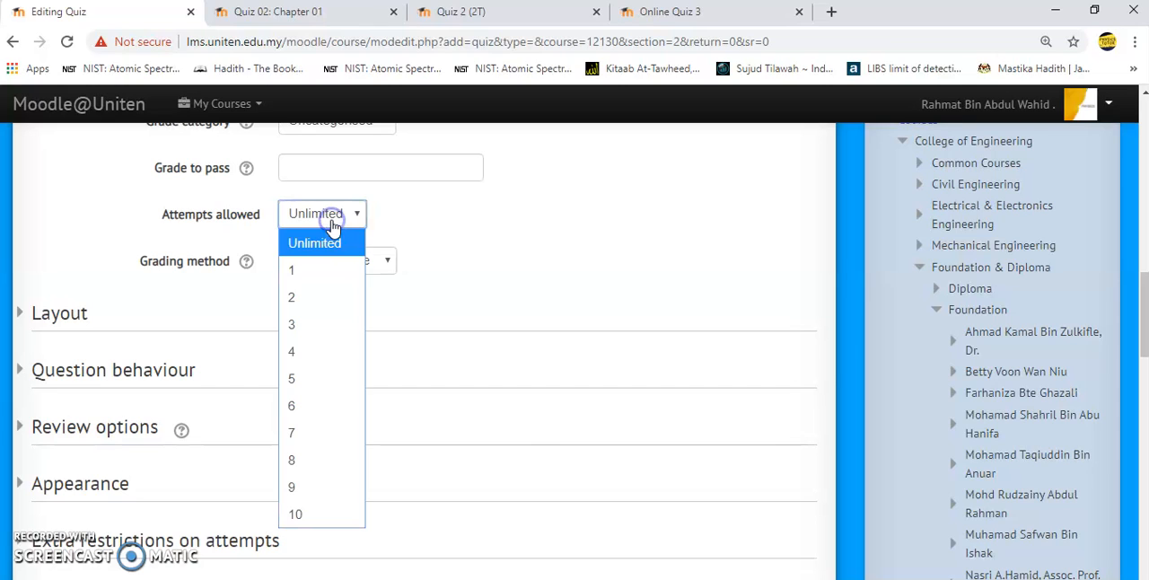
{"action": "left_click", "coordinate": [310, 319]}
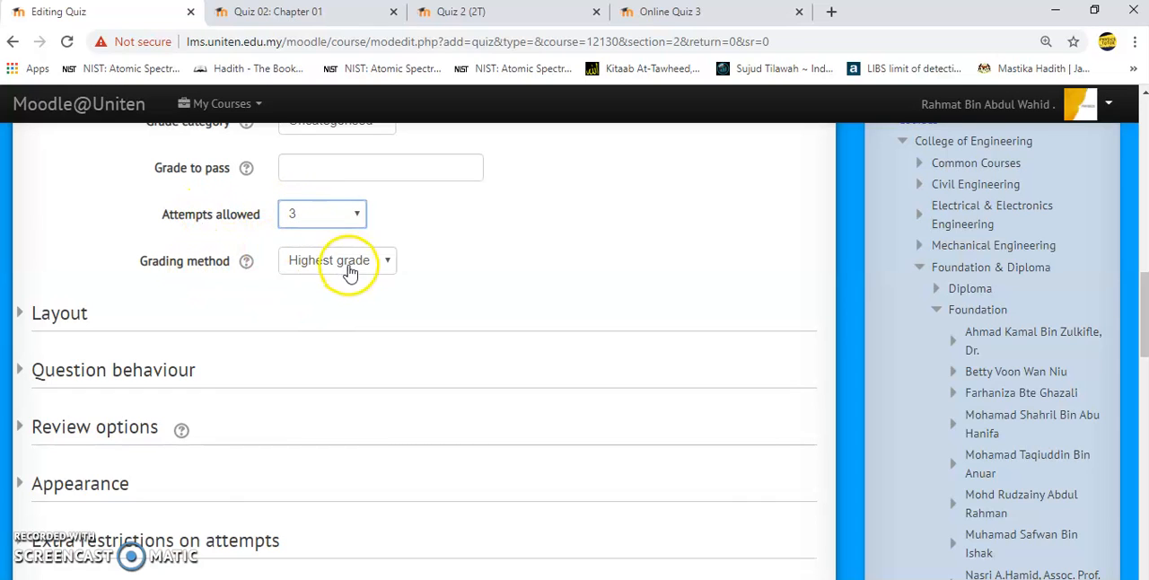
- Set the new page option in the Layout settings to "Never, all questions on one page"
{"action": "left_click", "coordinate": [87, 317]}
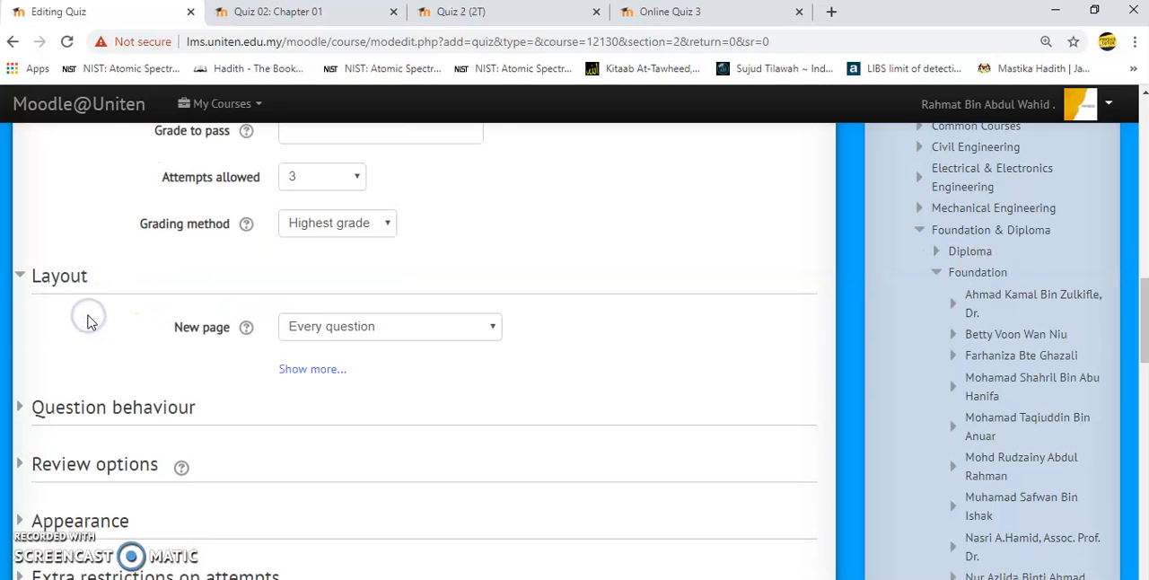
{"action": "left_click", "coordinate": [321, 334]}
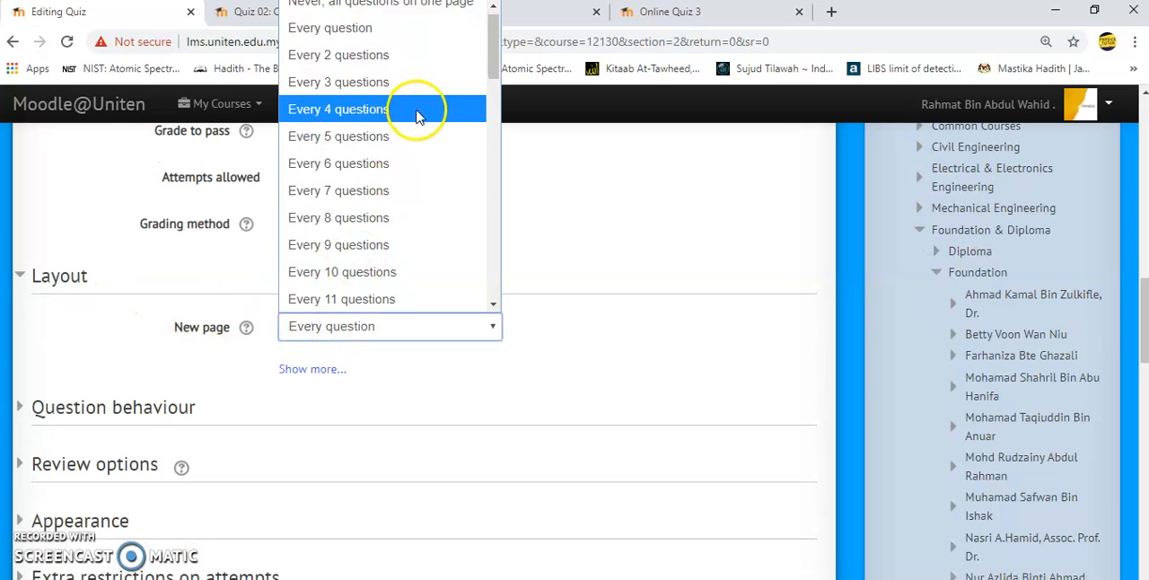
{"action": "left_click", "coordinate": [437, 11]}
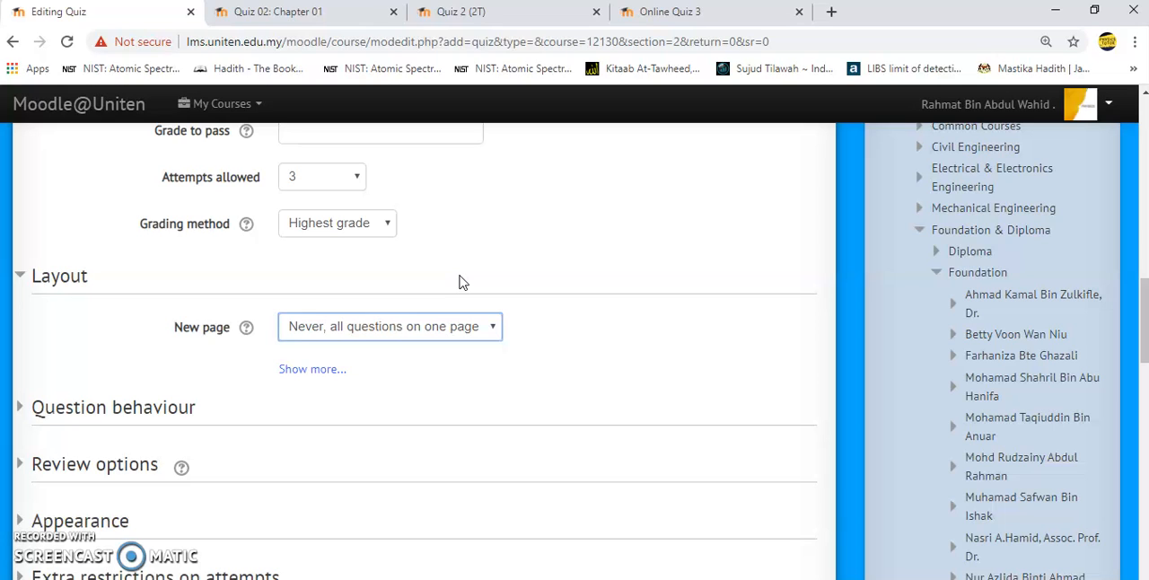
{"action": "left_click", "coordinate": [212, 370]}
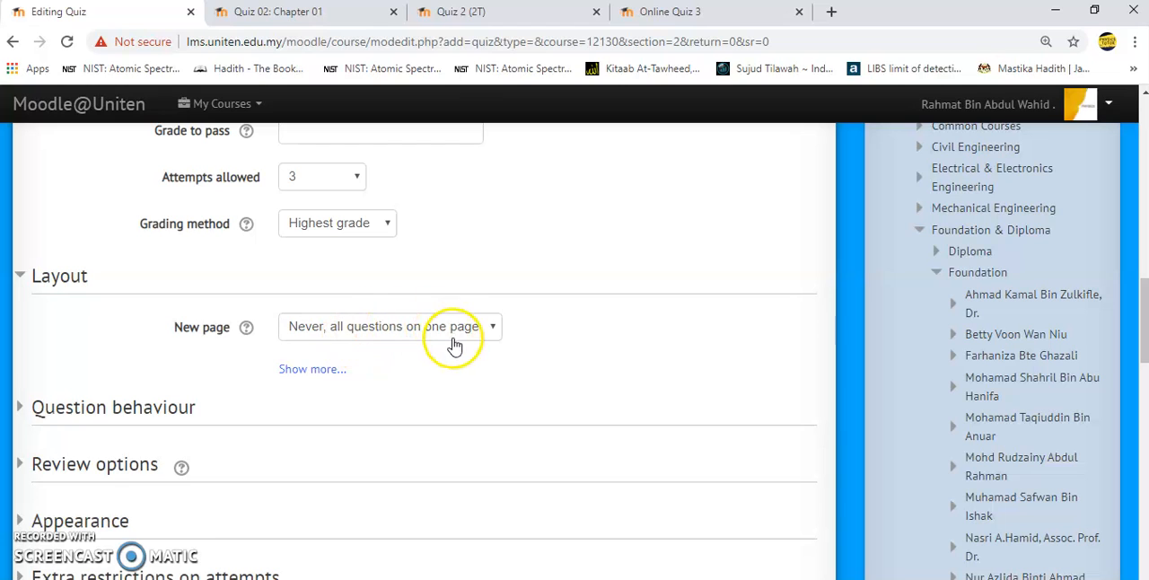
- Set "Shuffle within questions" to No in the Question behaviour settings
{"action": "left_click", "coordinate": [66, 407]}
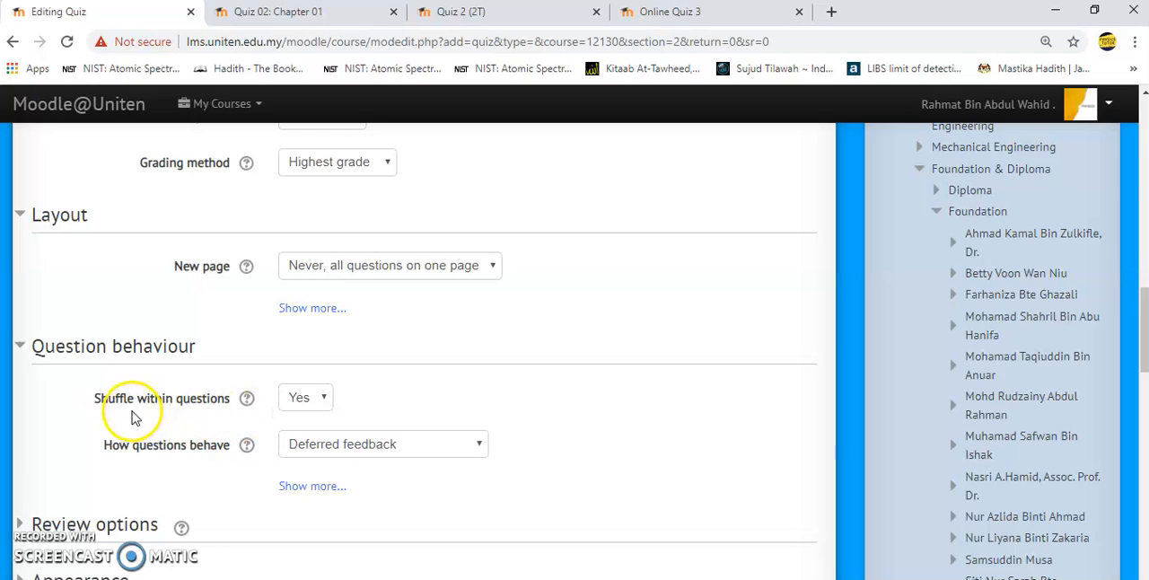
{"action": "left_click", "coordinate": [322, 402]}
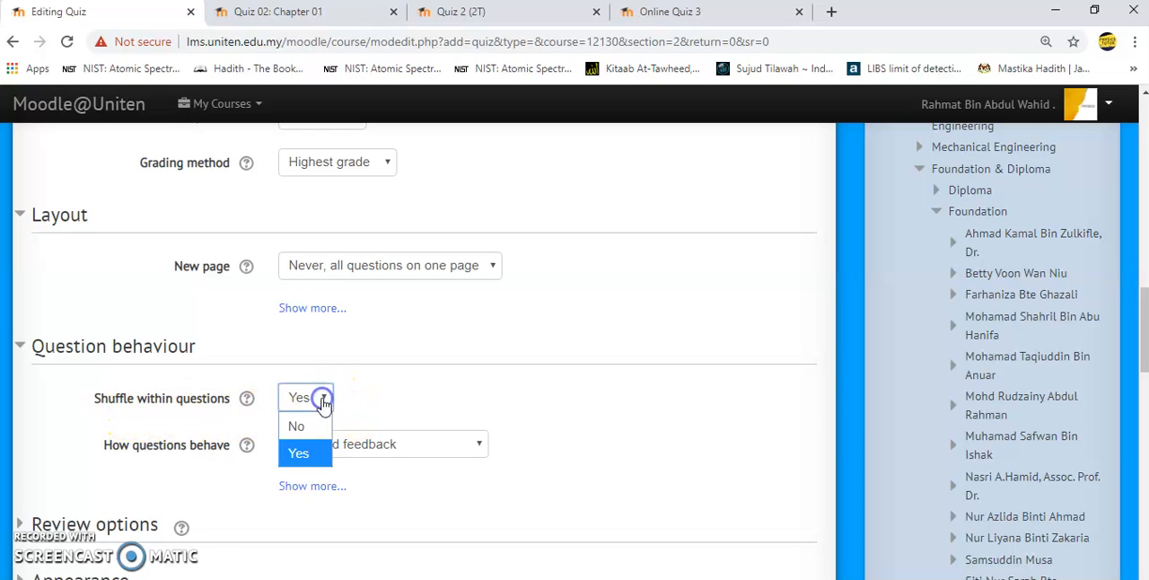
{"action": "left_click", "coordinate": [303, 419]}
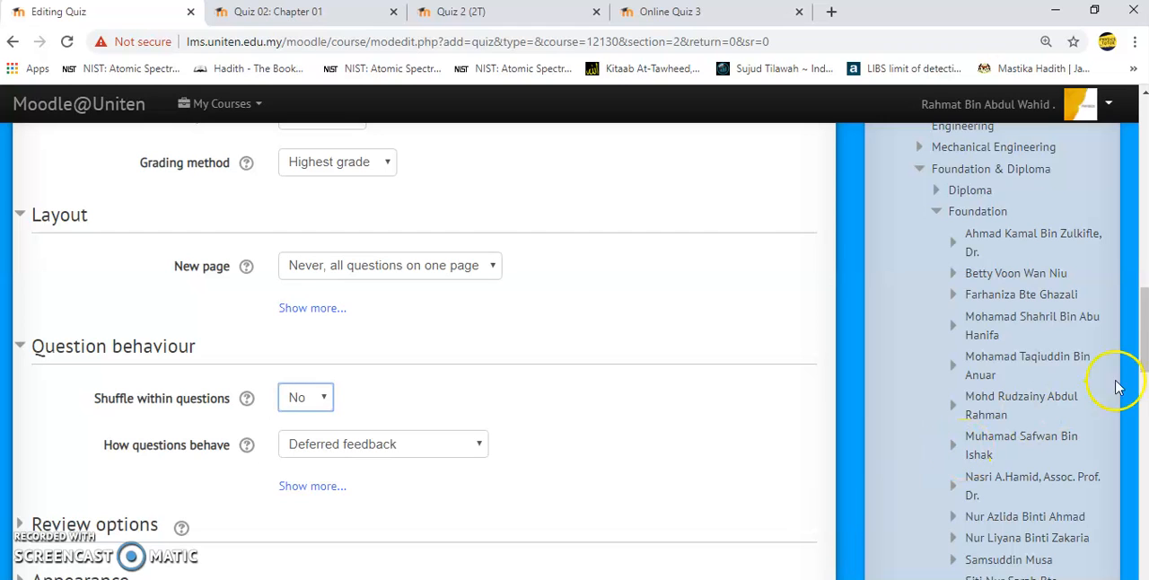
- Save the new quiz and open the question editing page of Online Quiz 2 in Topic 2
{"action": "left_click_drag", "start_coordinate": [1143, 361], "coordinate": [1142, 433]}
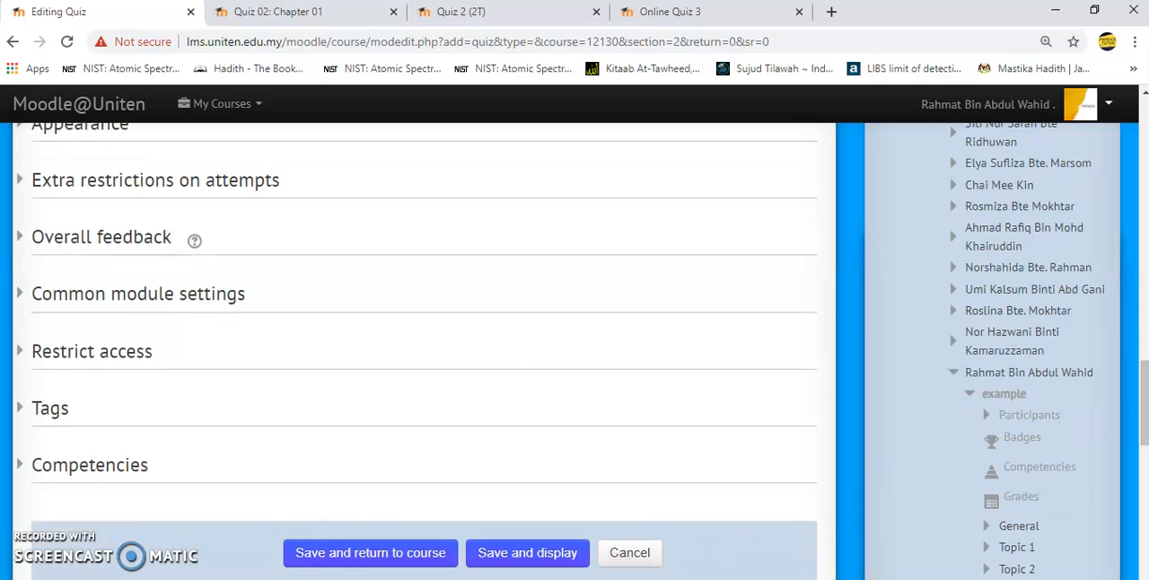
{"action": "left_click", "coordinate": [347, 553]}
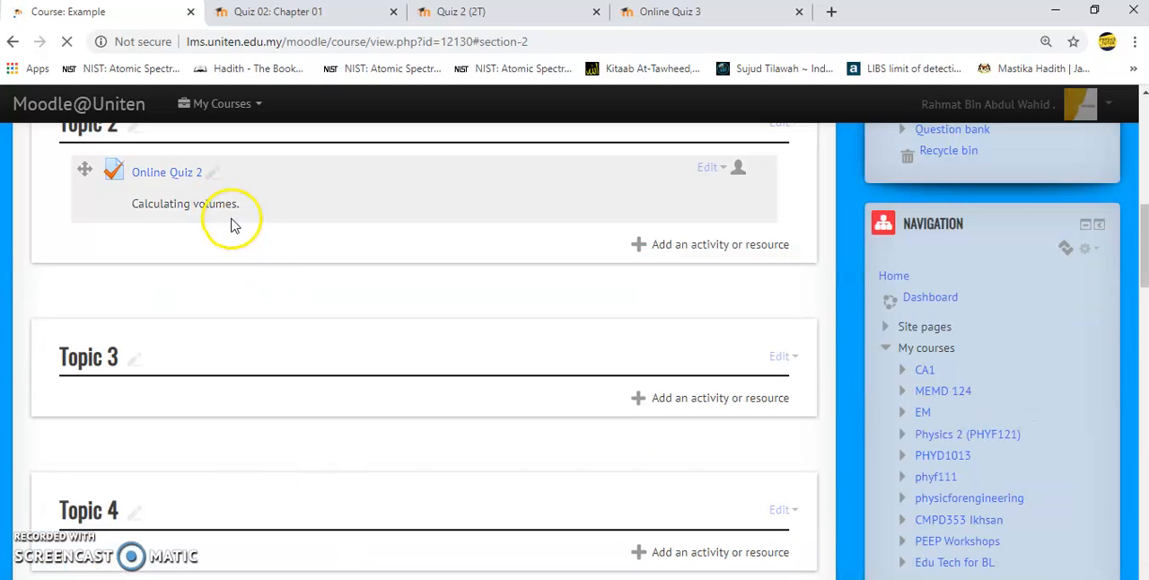
{"action": "left_click", "coordinate": [148, 175]}
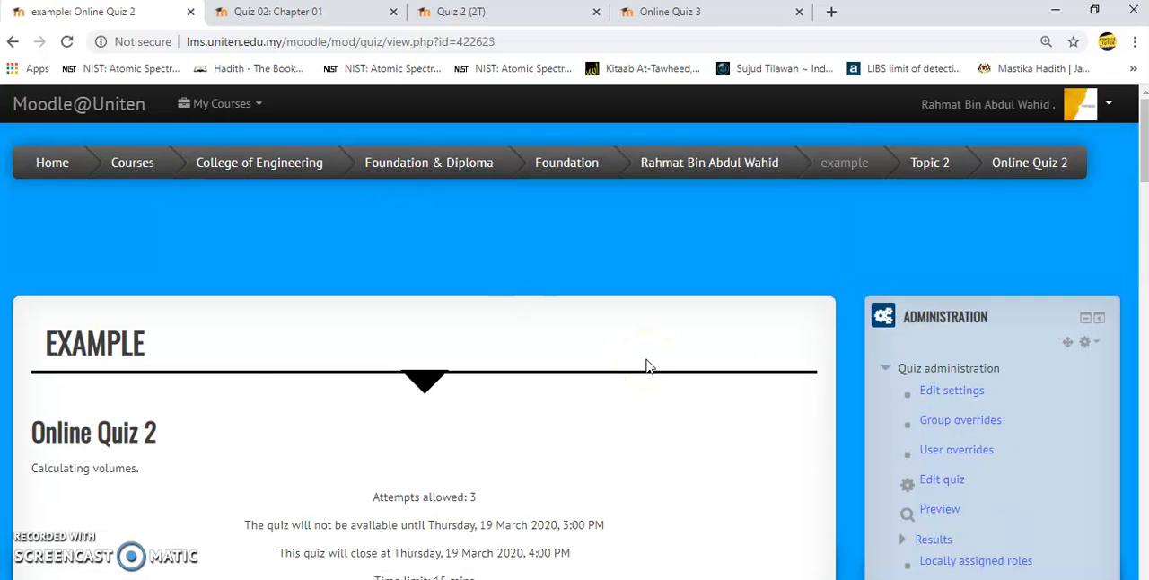
{"action": "scroll", "coordinate": [646, 366], "scroll_direction": "down", "scroll_amount": 5}
{"action": "left_click", "coordinate": [424, 247]}
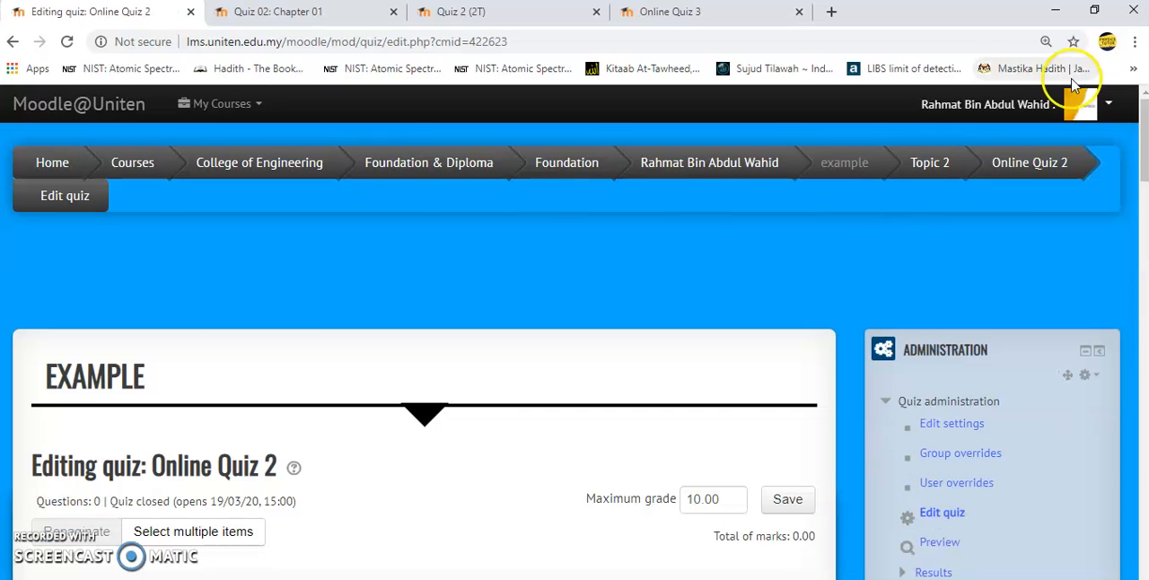
- Add a new question of type Calculated to the quiz
{"action": "left_click_drag", "start_coordinate": [1142, 106], "coordinate": [1143, 166]}
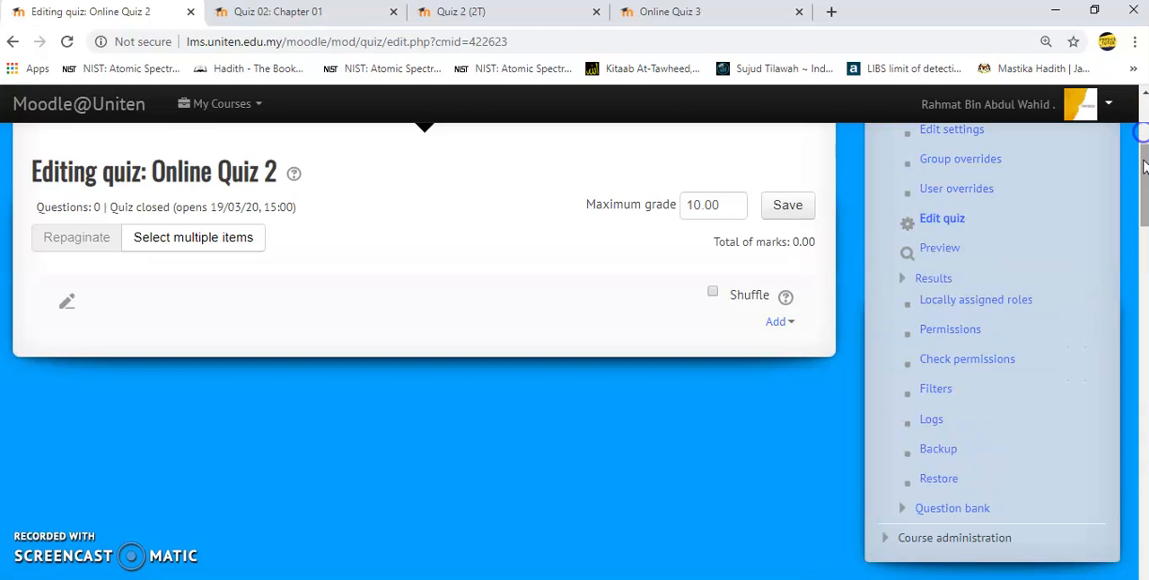
{"action": "left_click", "coordinate": [777, 323]}
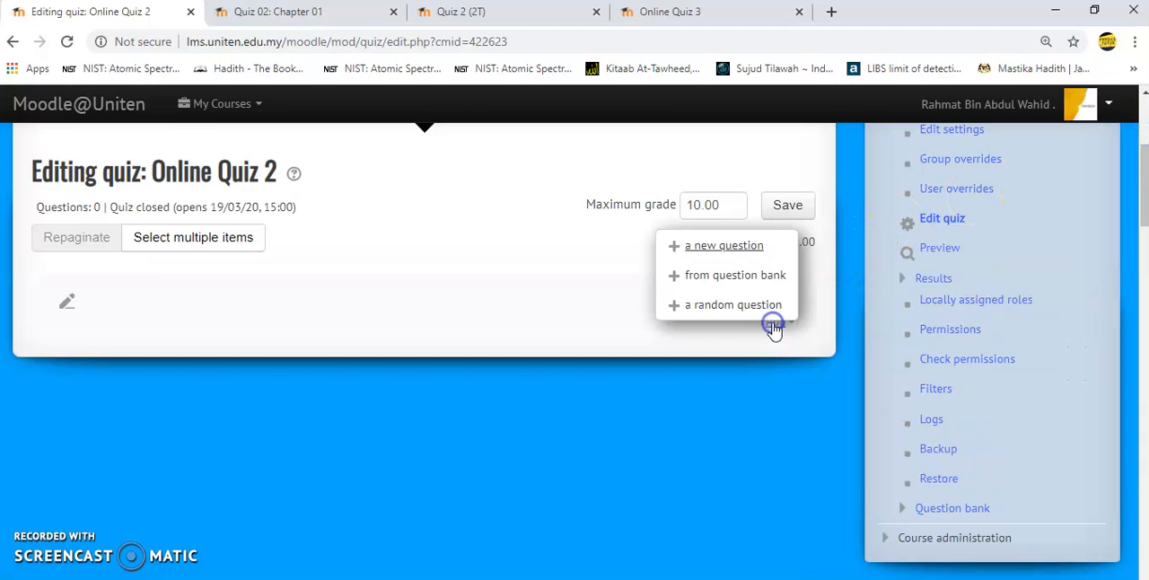
{"action": "left_click", "coordinate": [757, 256]}
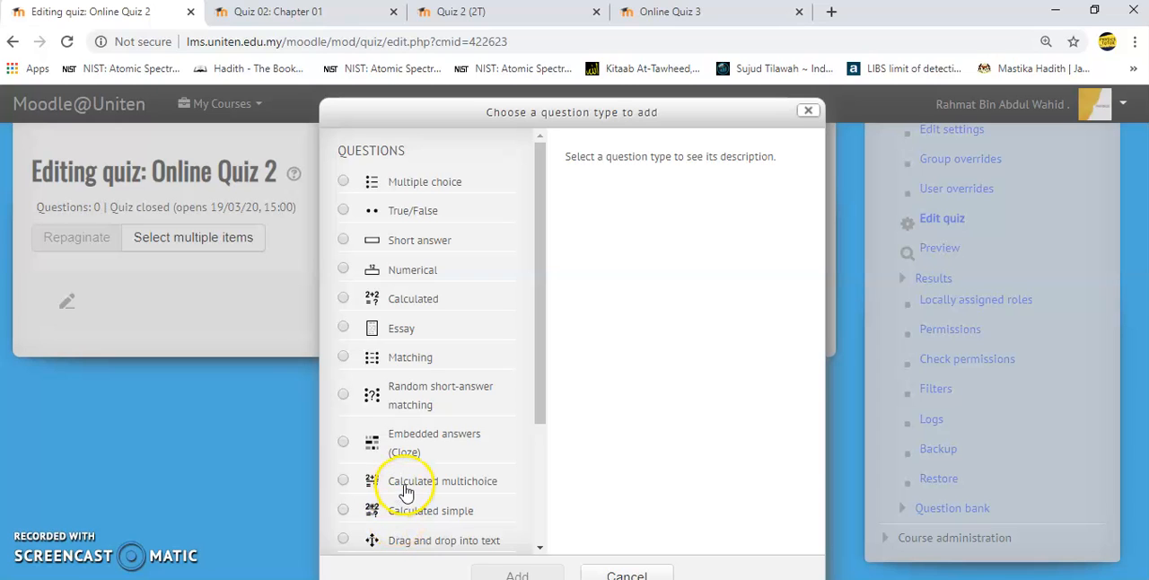
{"action": "left_click", "coordinate": [343, 298]}
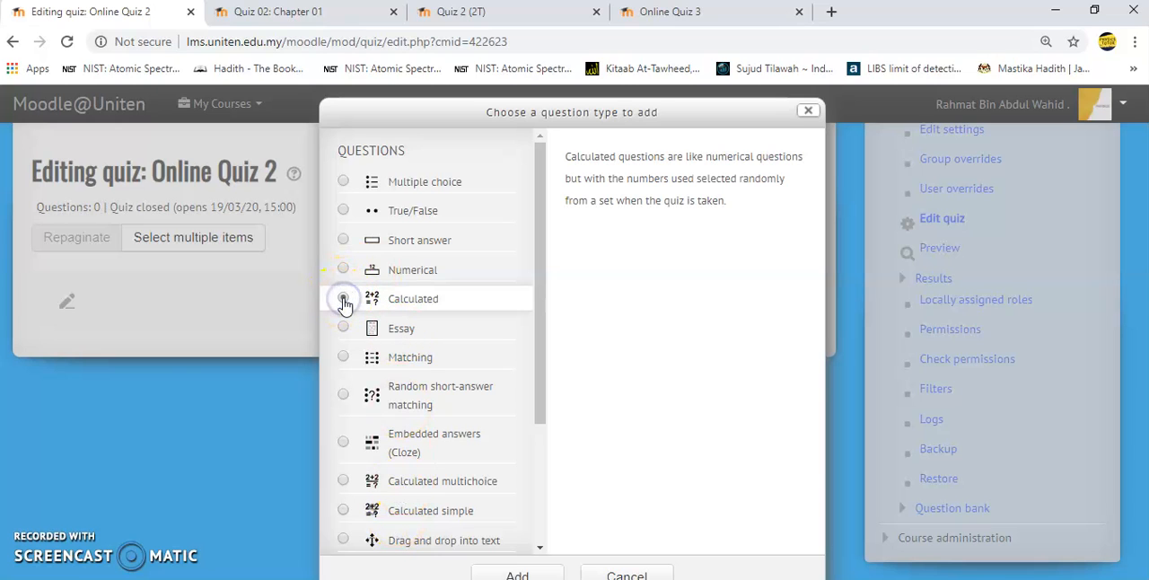
{"action": "left_click", "coordinate": [542, 573]}
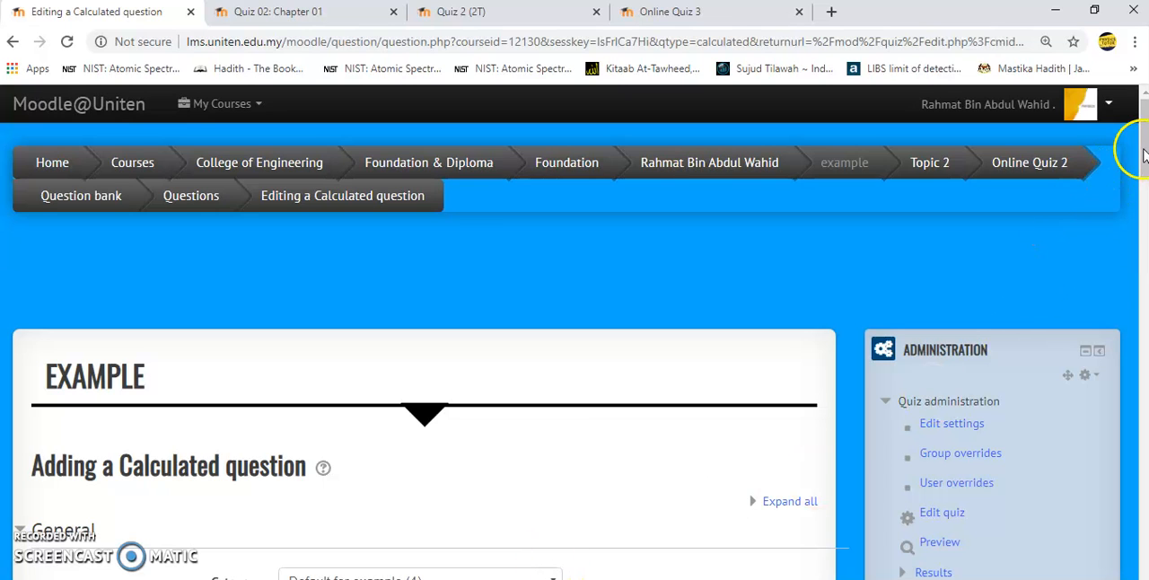
- Name the question 1(a) and paste the cuboid base-area text with l = 3.2 m, w = 4.6 m and h = 7.6 m
{"action": "left_click_drag", "start_coordinate": [1140, 134], "coordinate": [1141, 230]}
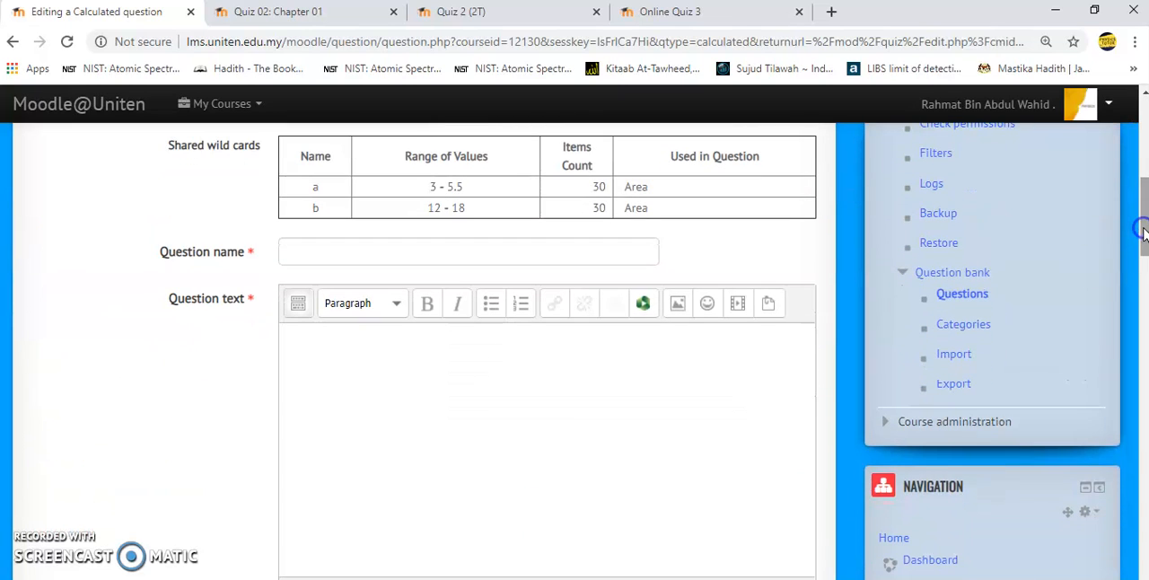
{"action": "left_click", "coordinate": [481, 259]}
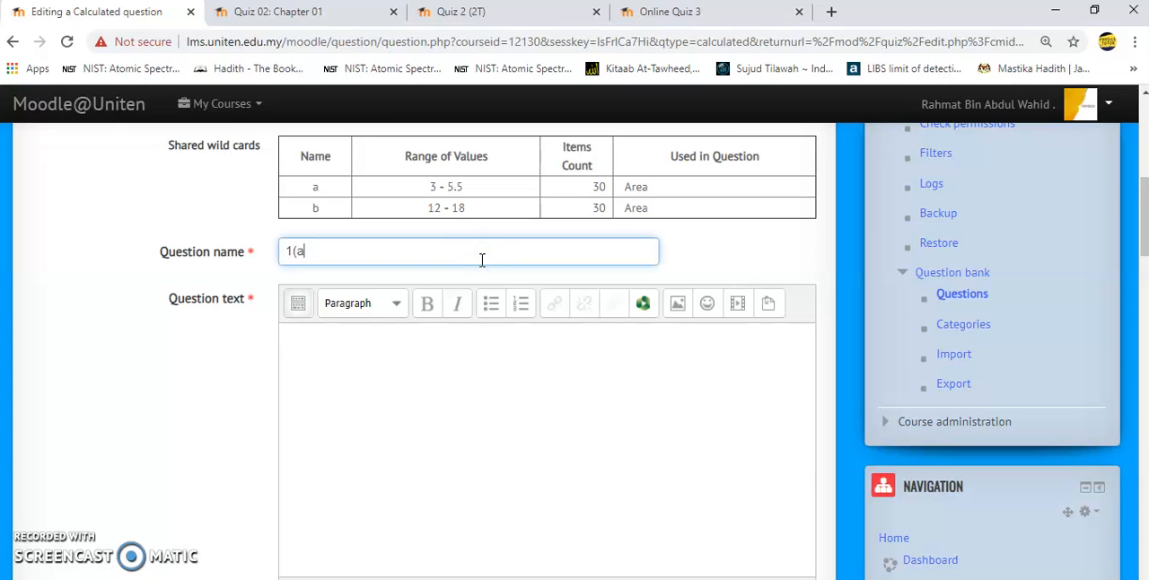
{"action": "left_click", "coordinate": [350, 346]}
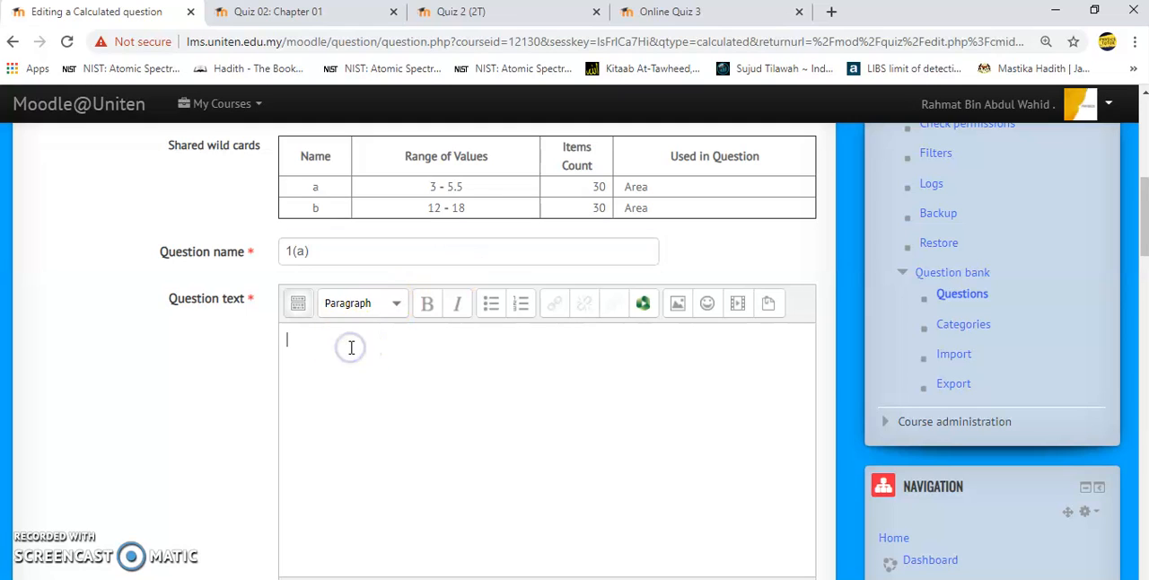
{"action": "type", "text": "Calculate the area, A for the base of the cuboid. Given length, l = 3.2 m, width, w = 4.6 m and height, h = 7.6 m."}
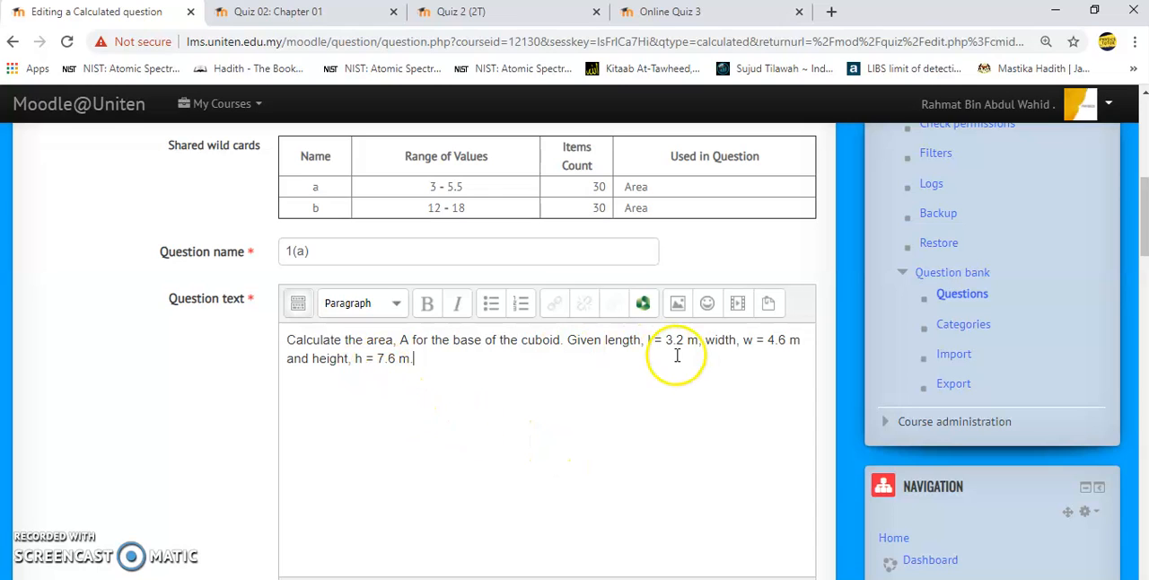
- Upload the desktop image xvolume-cuboid.png.pagespeed.ic.rJXmqao-mG.png for insertion into the question text
{"action": "left_click", "coordinate": [677, 303]}
{"action": "left_click", "coordinate": [609, 247]}
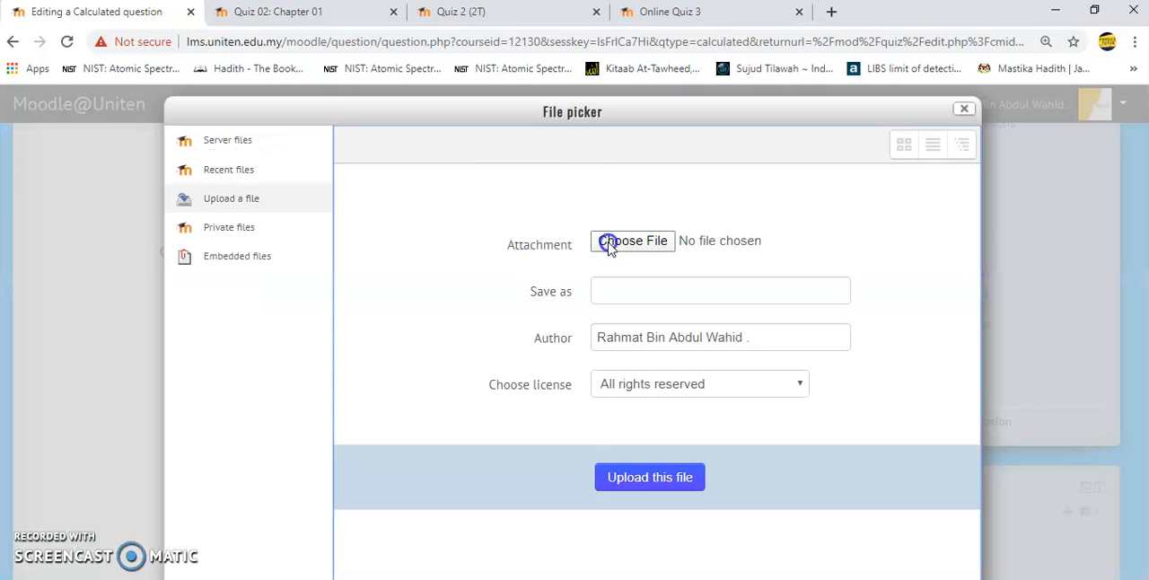
{"action": "left_click", "coordinate": [633, 240]}
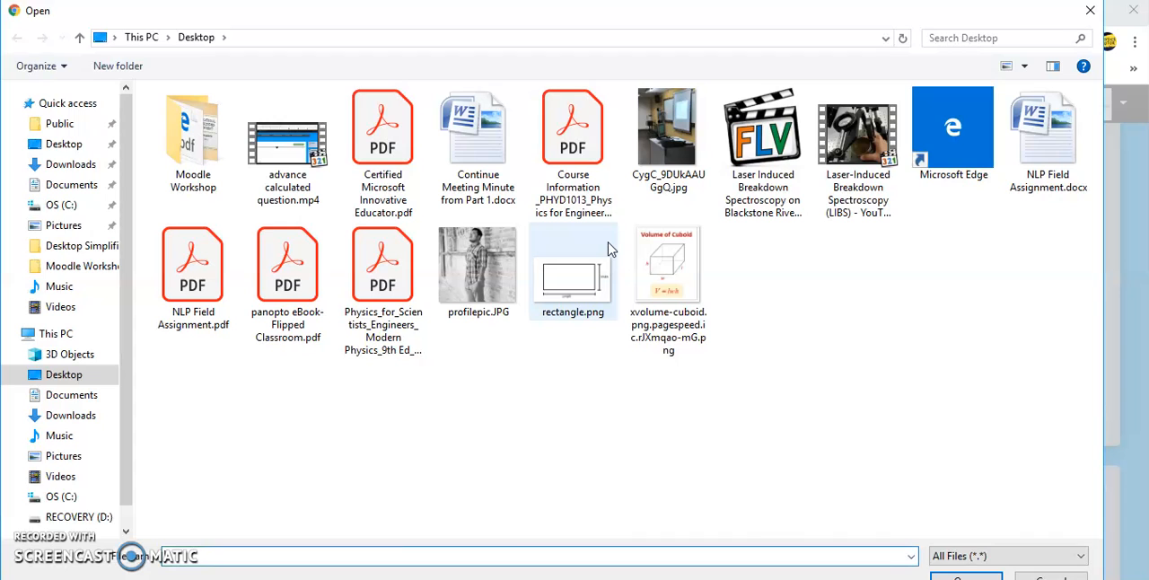
{"action": "left_click", "coordinate": [667, 269]}
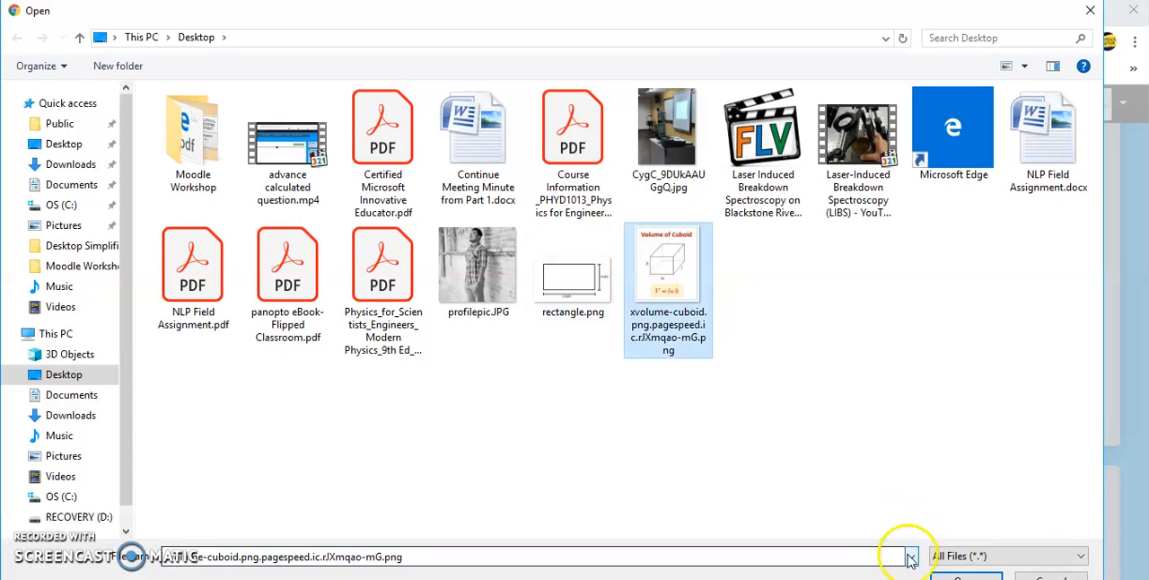
{"action": "left_click", "coordinate": [944, 569]}
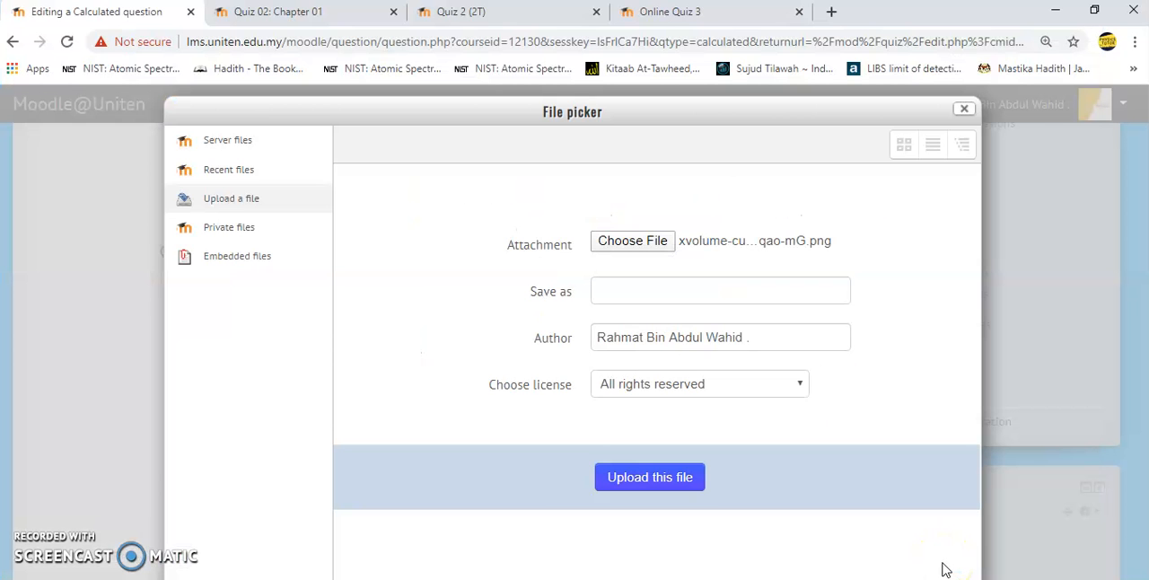
{"action": "left_click", "coordinate": [672, 478]}
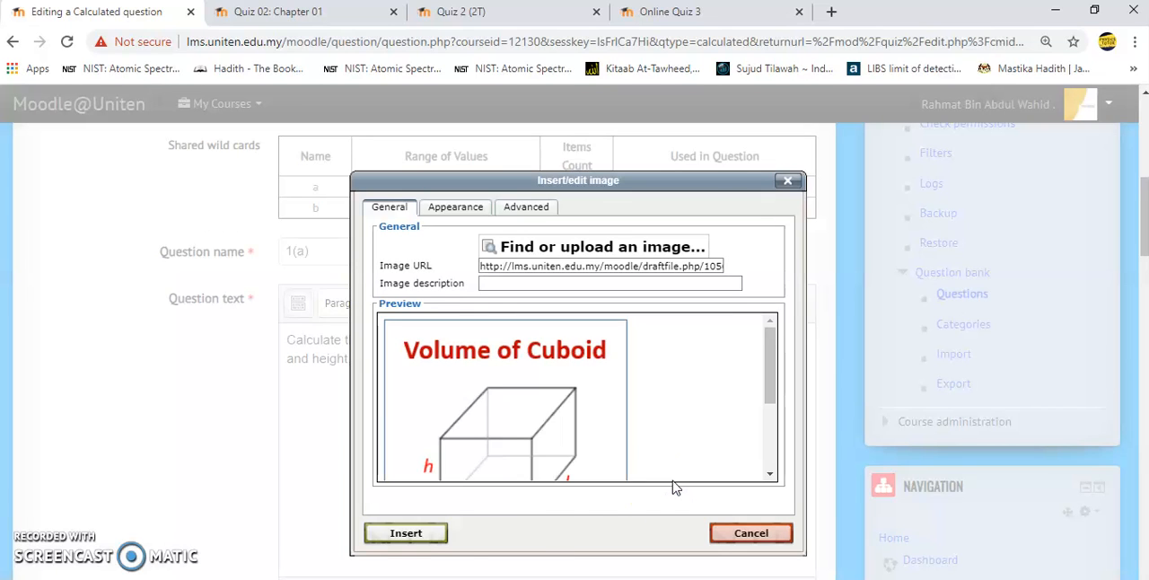
- Describe the uploaded cuboid image as "Figure 1" and insert it into the question text
{"action": "left_click", "coordinate": [533, 283]}
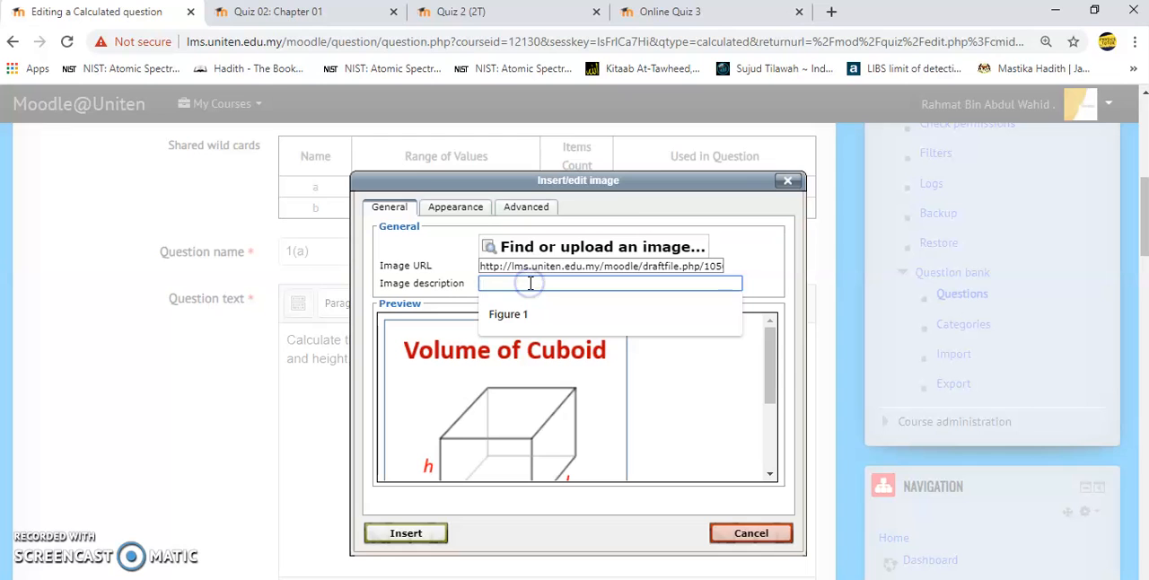
{"action": "left_click", "coordinate": [520, 314]}
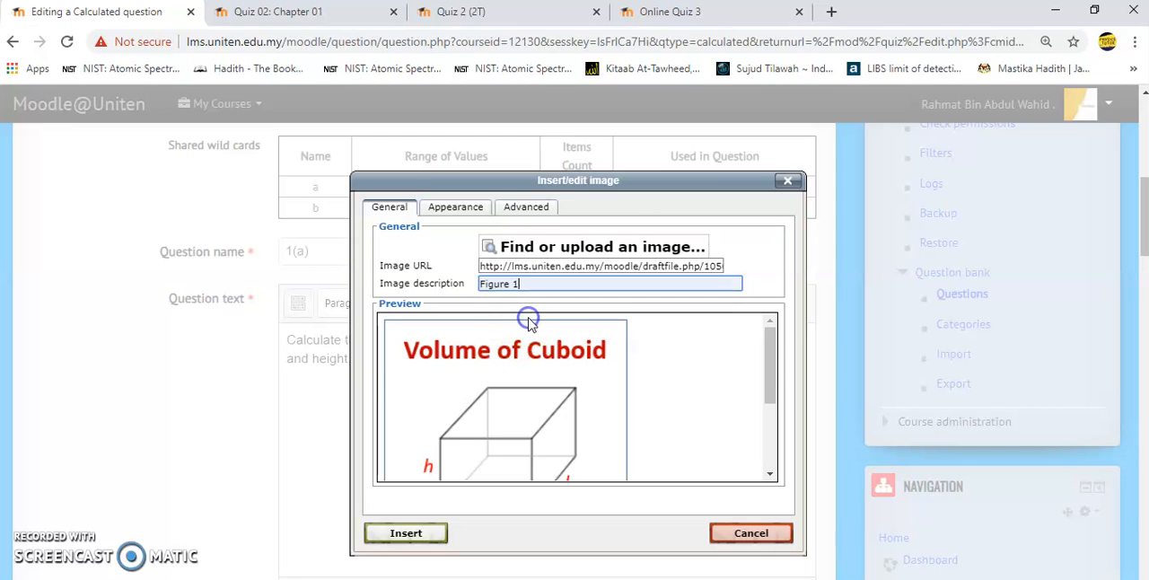
{"action": "left_click", "coordinate": [381, 537]}
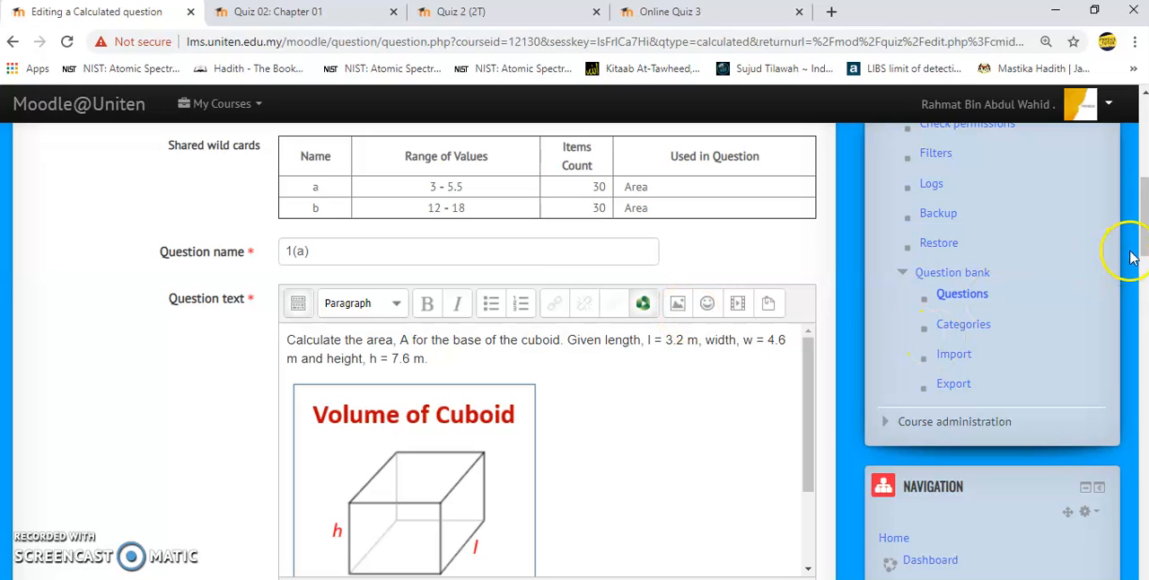
- Set the question's default mark to 2
{"action": "left_click_drag", "start_coordinate": [1143, 249], "coordinate": [1144, 311]}
{"action": "left_click", "coordinate": [323, 231]}
{"action": "key", "text": "BackSpace"}
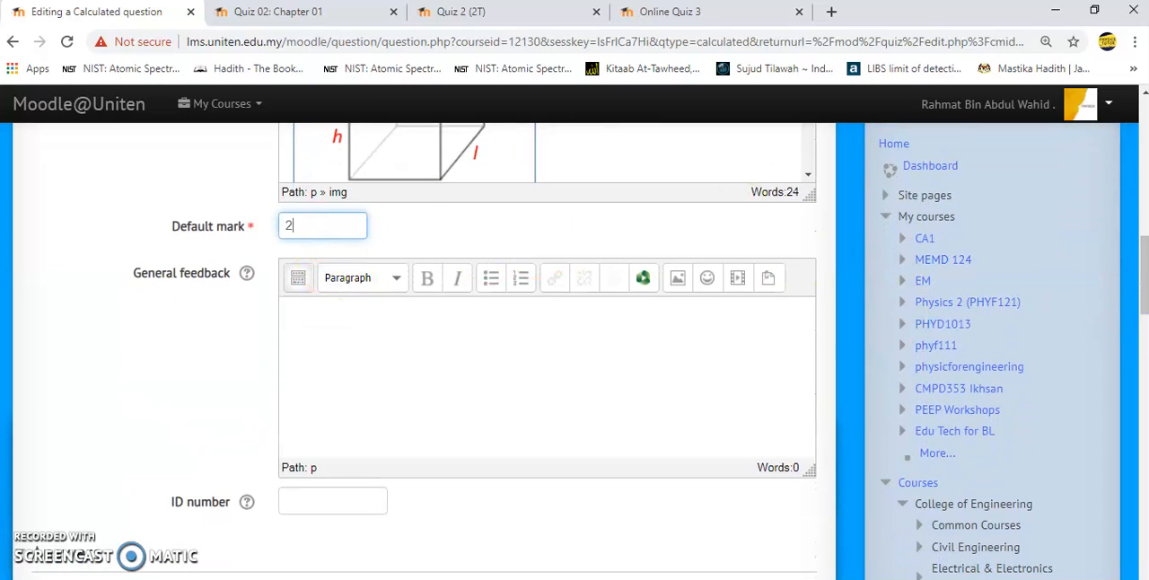
- Replace the cuboid's length value in the question text with the wild card {l}
{"action": "left_click_drag", "start_coordinate": [1143, 305], "coordinate": [1145, 365]}
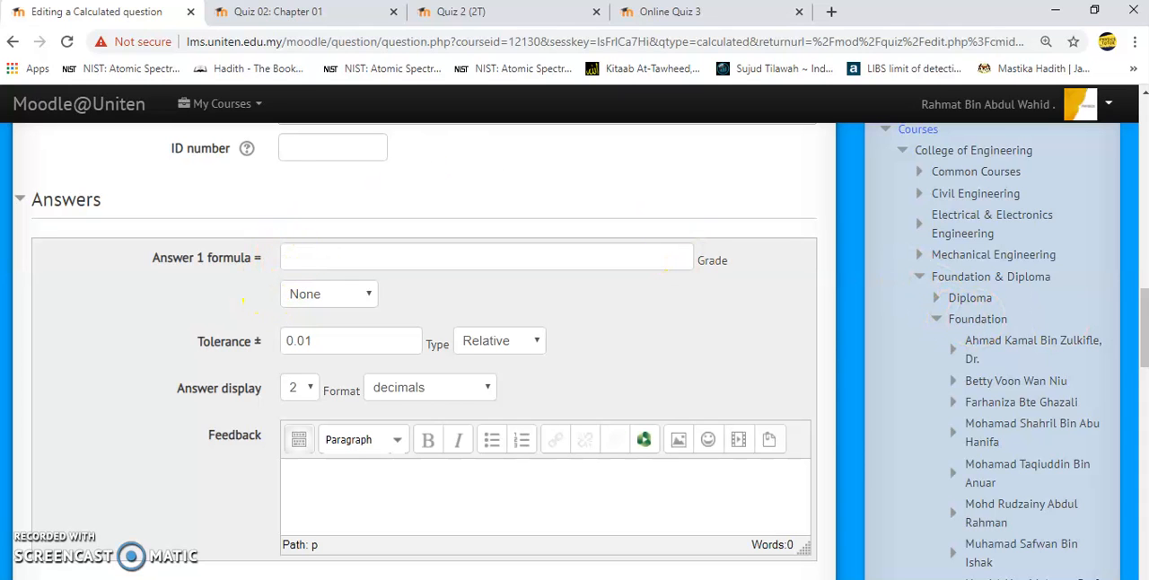
{"action": "left_click_drag", "start_coordinate": [1143, 316], "coordinate": [1144, 234]}
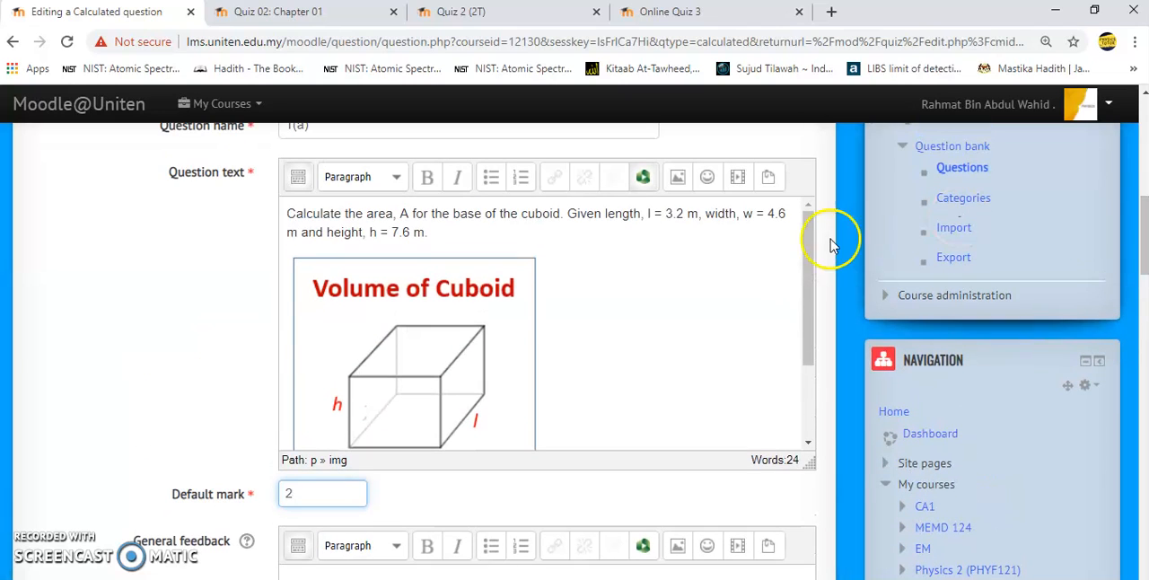
{"action": "left_click", "coordinate": [684, 213]}
{"action": "key", "text": "BackSpace"}
{"action": "key", "text": "BackSpace"}
{"action": "key", "text": "BackSpace"}
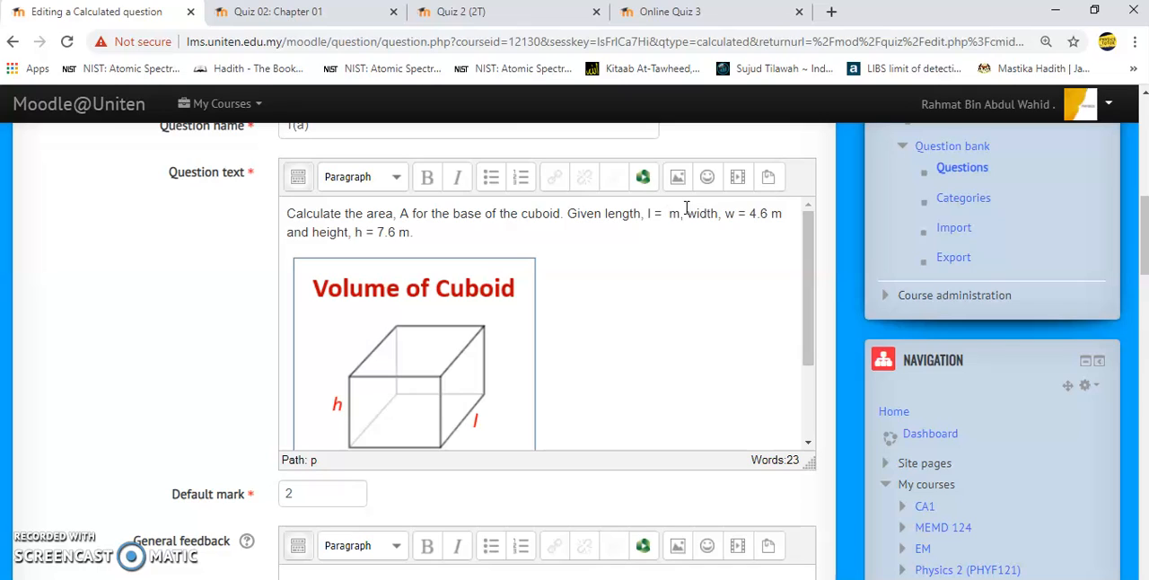
{"action": "type", "text": "{"}
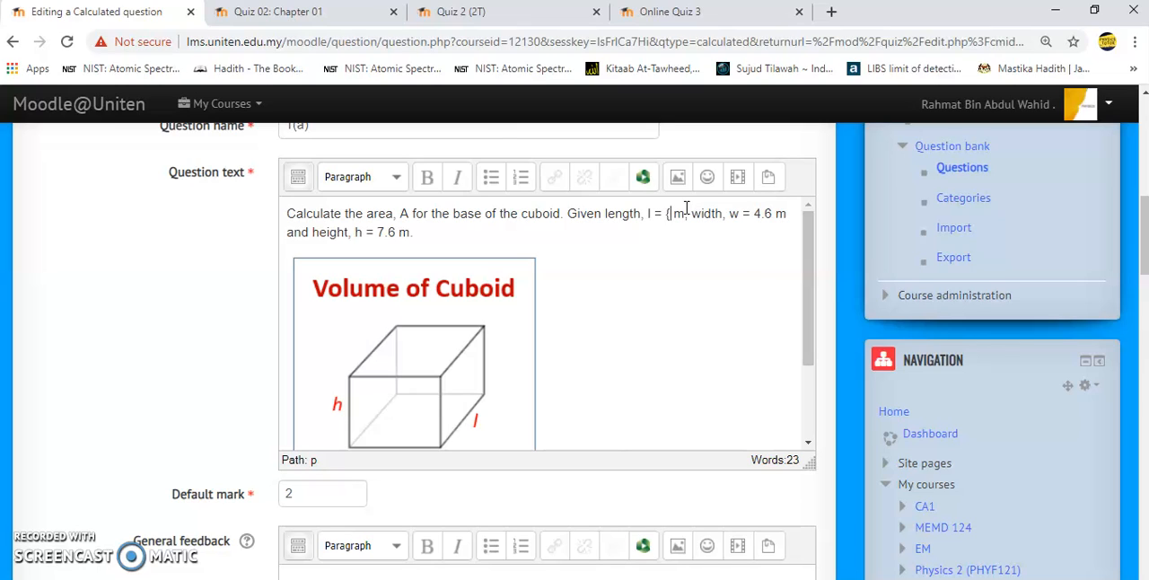
{"action": "type", "text": "l"}
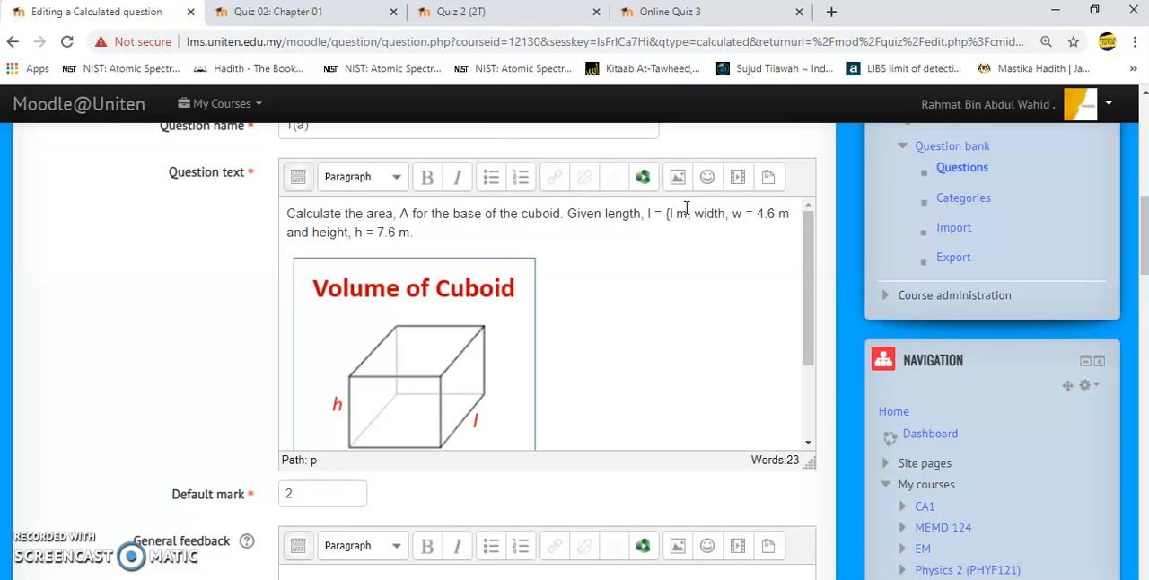
{"action": "type", "text": "}"}
- Replace the width and height values in the question text with the wild cards {w} and {h}
{"action": "left_click", "coordinate": [779, 213]}
{"action": "key", "text": "BackSpace"}
{"action": "key", "text": "BackSpace"}
{"action": "key", "text": "BackSpace"}
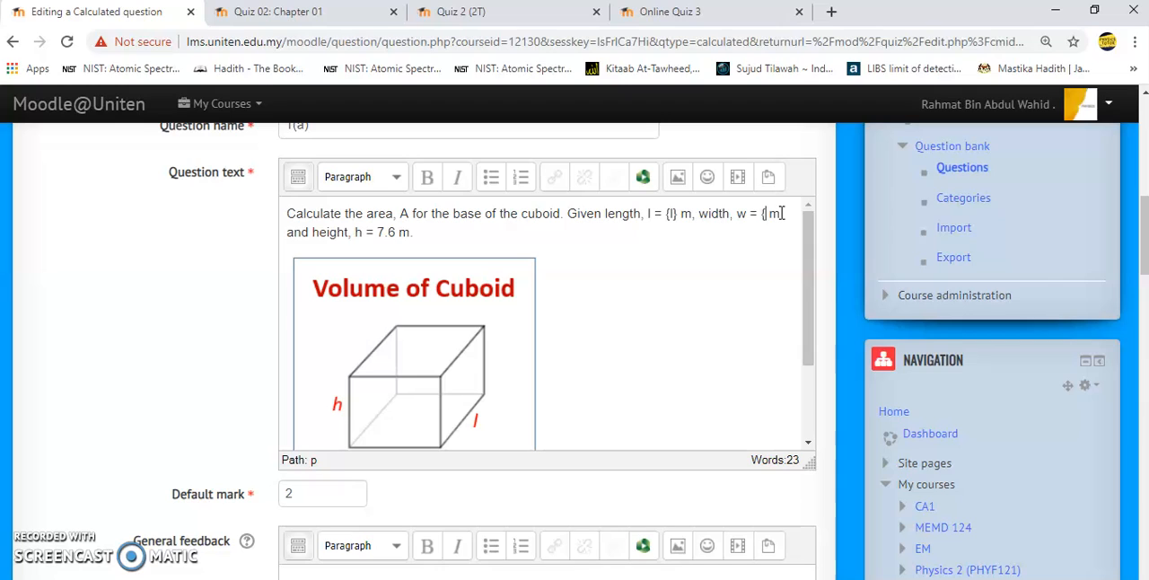
{"action": "type", "text": "{w}"}
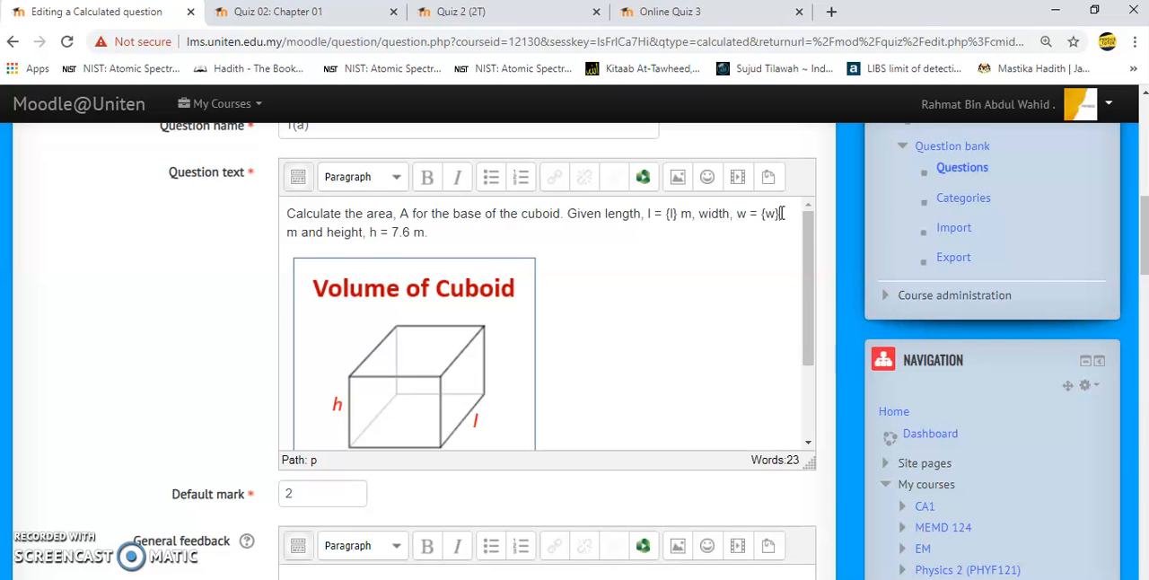
{"action": "left_click", "coordinate": [411, 236]}
{"action": "key", "text": "BackSpace"}
{"action": "key", "text": "BackSpace"}
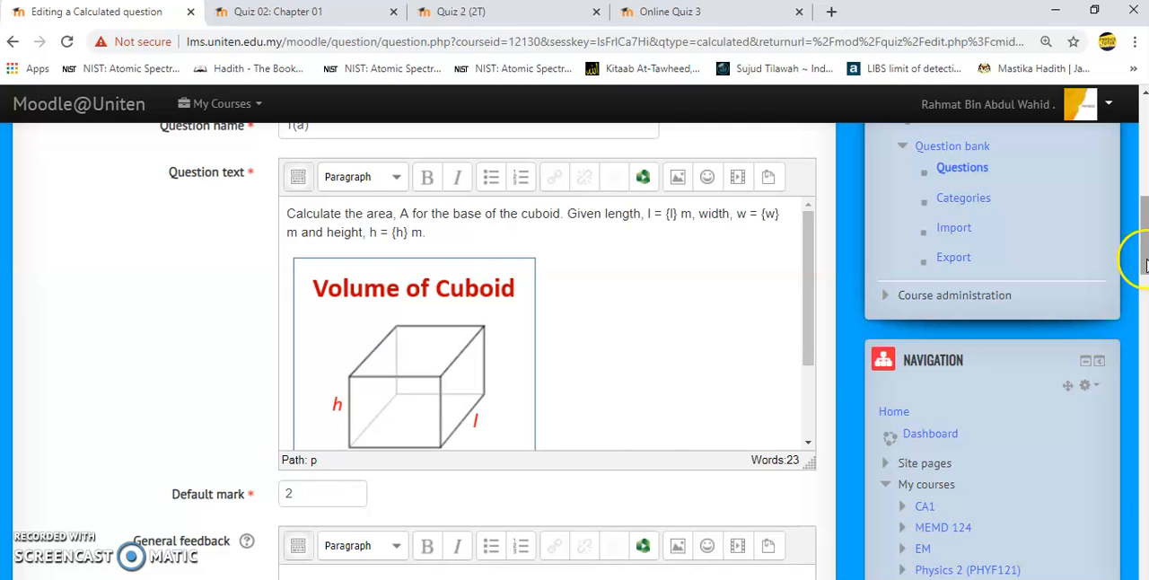
- Set the Answer 1 formula to {l} * {w} with a grade of 100%
{"action": "left_click_drag", "start_coordinate": [1144, 261], "coordinate": [1144, 359]}
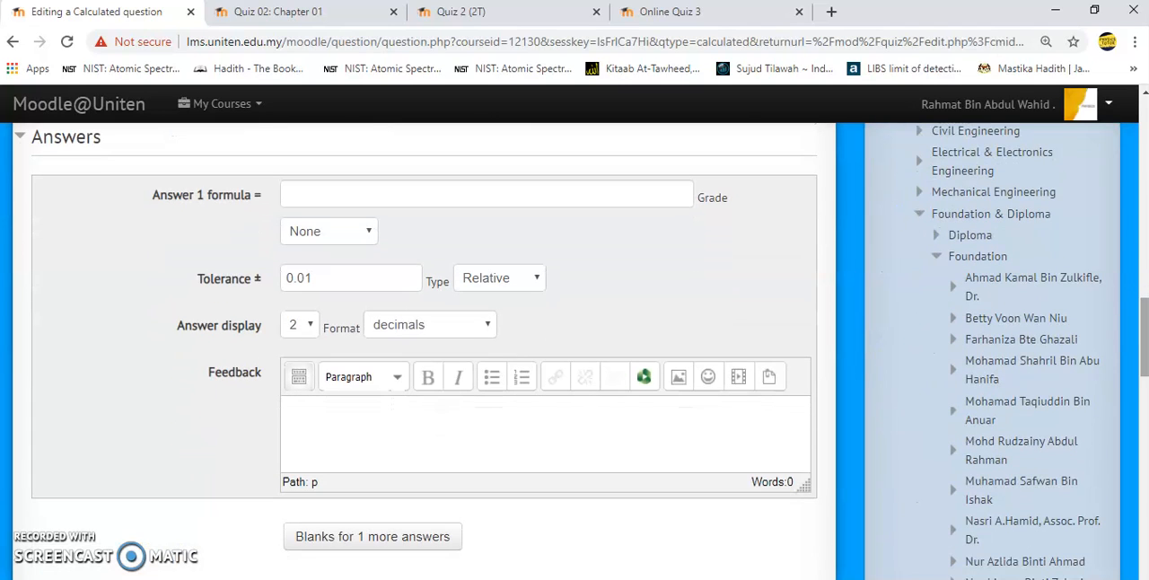
{"action": "left_click", "coordinate": [480, 195]}
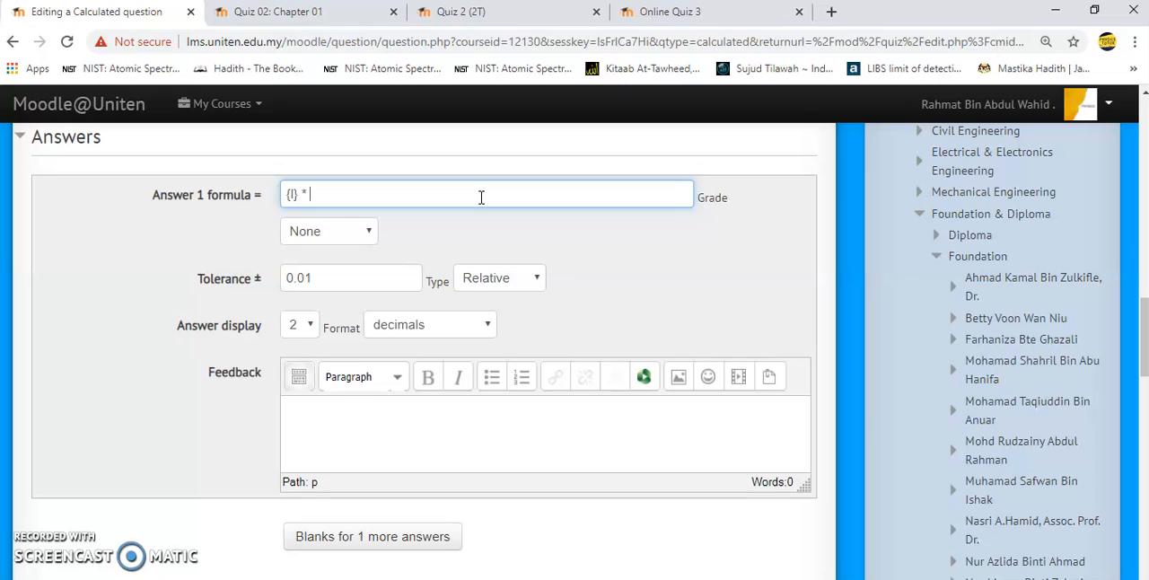
{"action": "left_click", "coordinate": [372, 230]}
{"action": "left_click", "coordinate": [330, 291]}
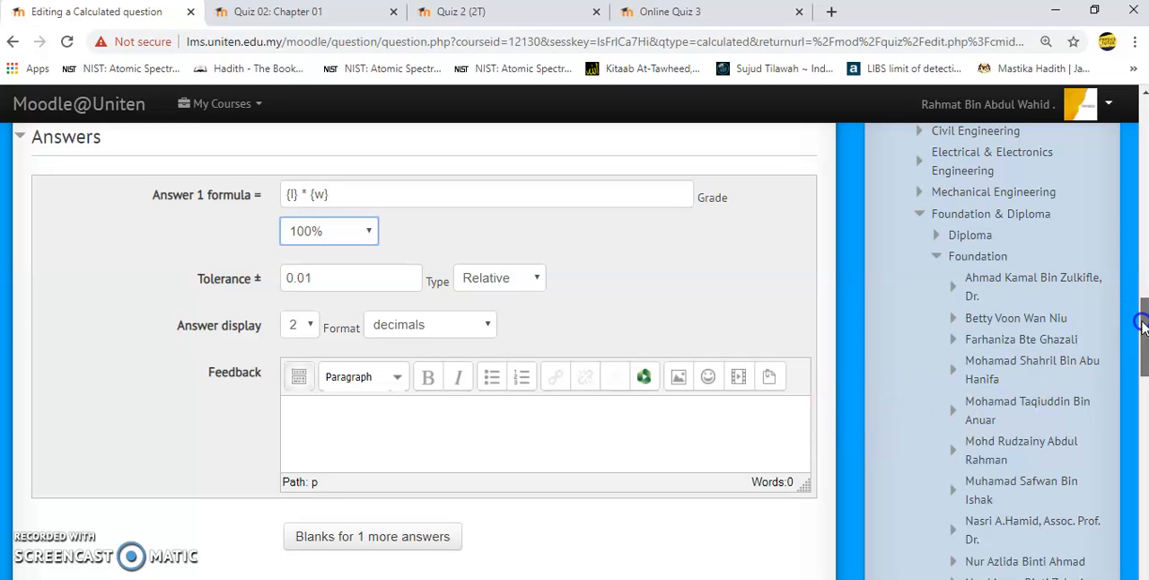
- Save the calculated question and proceed to its wild card dataset properties
{"action": "left_click_drag", "start_coordinate": [1142, 328], "coordinate": [1144, 408]}
{"action": "left_click", "coordinate": [300, 390]}
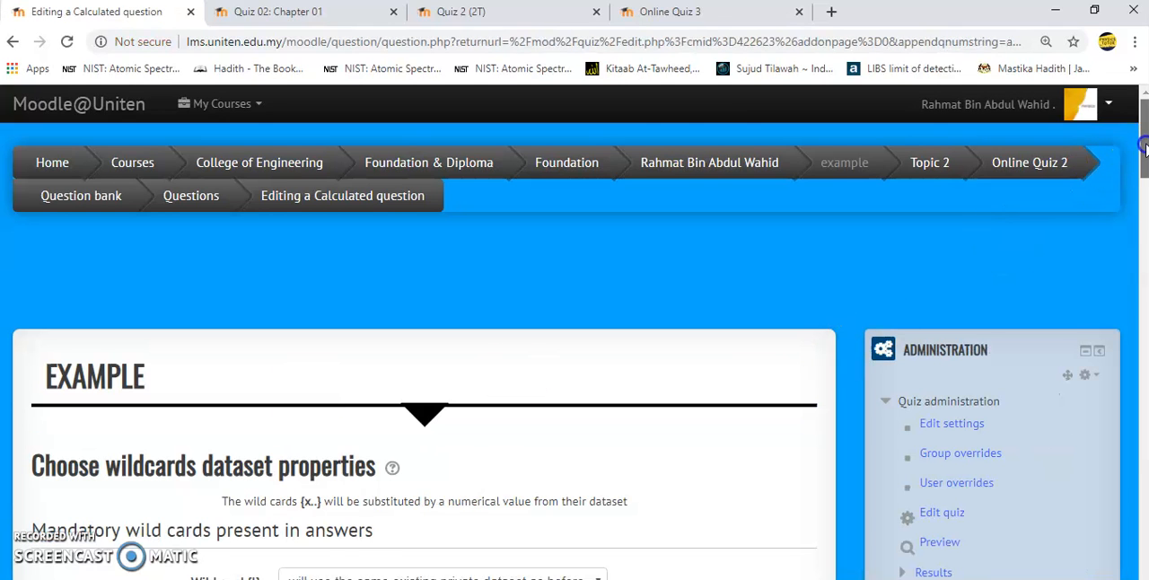
{"action": "scroll", "coordinate": [1136, 141], "scroll_direction": "down", "scroll_amount": 3}
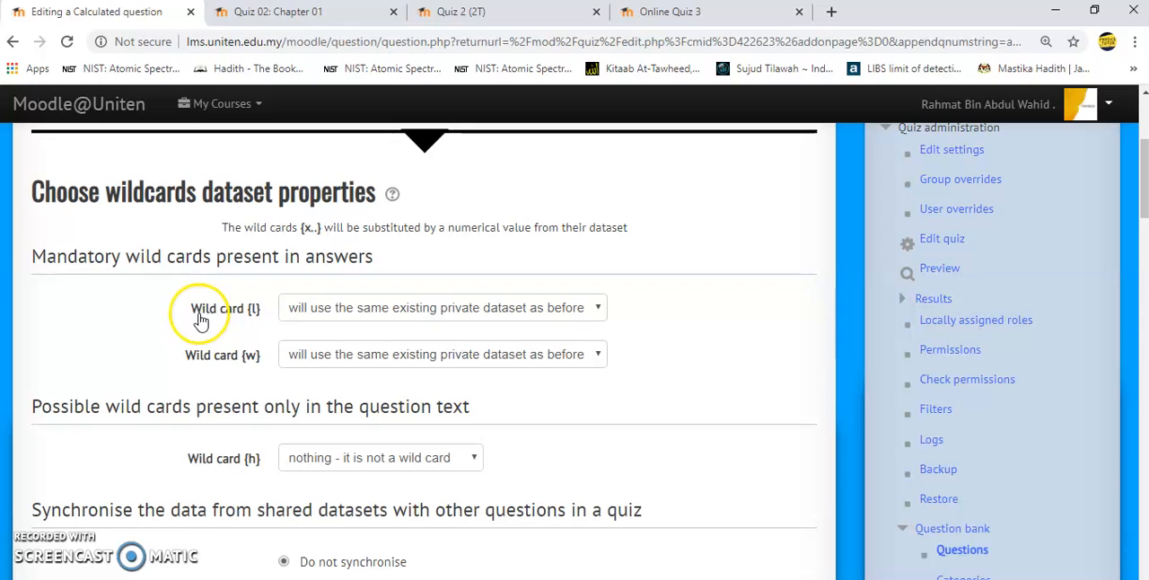
- Assign new shared datasets to wild cards {l}, {w} and {h}, and continue to the dataset values with Synchronise selected
{"action": "left_click", "coordinate": [408, 307]}
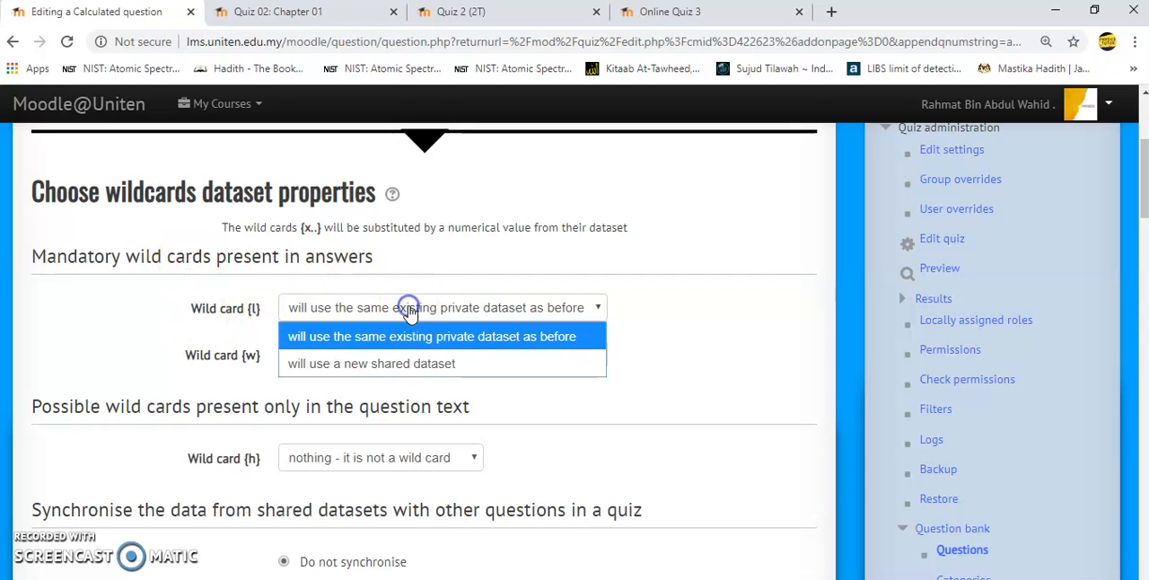
{"action": "left_click", "coordinate": [387, 364]}
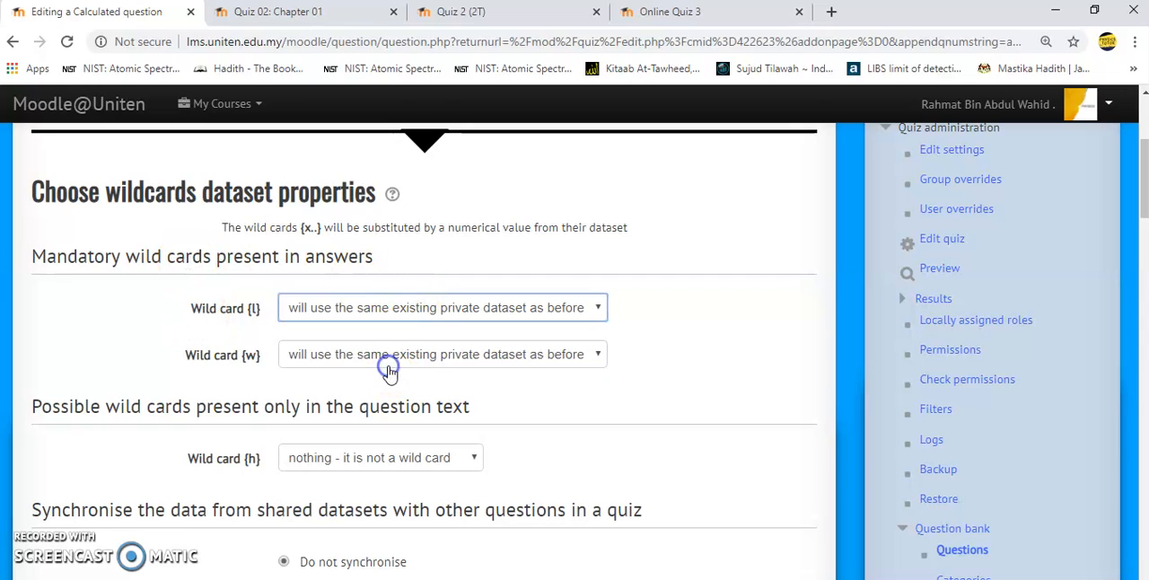
{"action": "left_click", "coordinate": [394, 359]}
{"action": "left_click", "coordinate": [388, 411]}
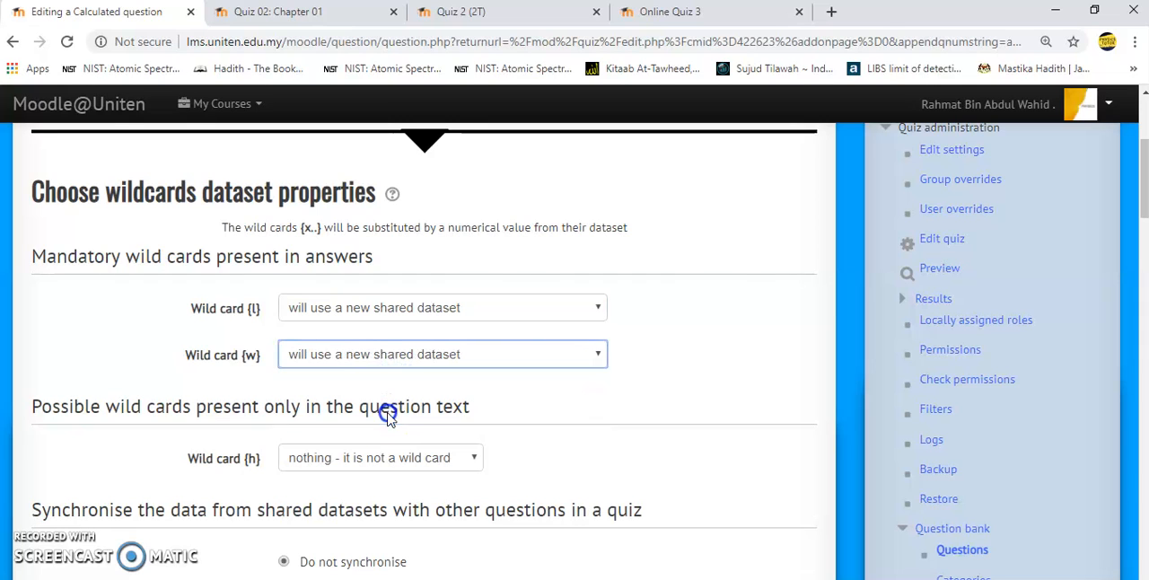
{"action": "left_click", "coordinate": [372, 460]}
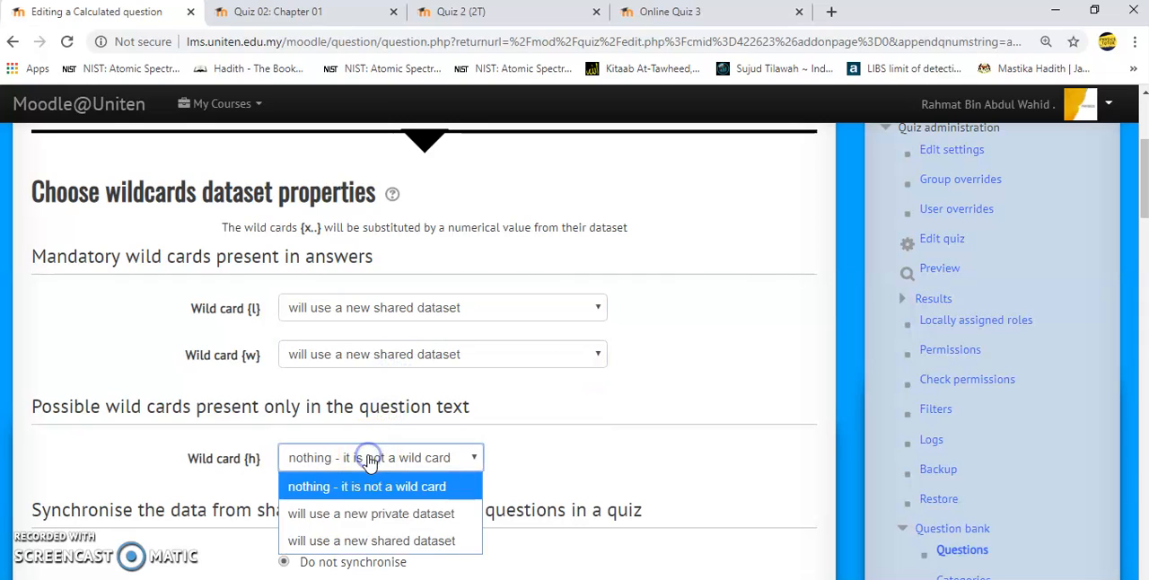
{"action": "left_click", "coordinate": [341, 541]}
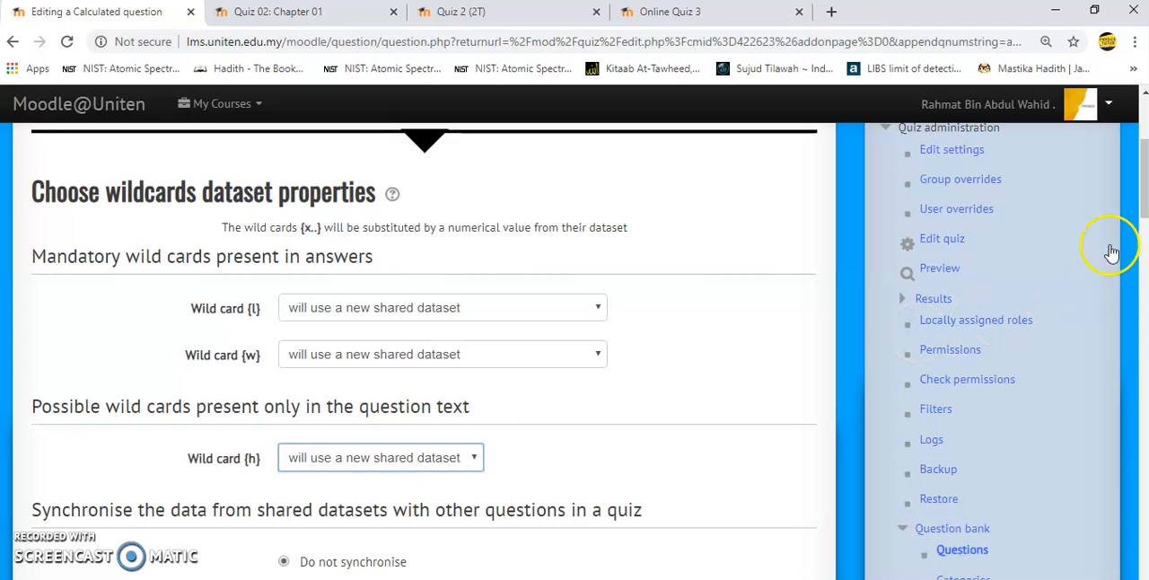
{"action": "left_click_drag", "start_coordinate": [1142, 189], "coordinate": [1143, 230]}
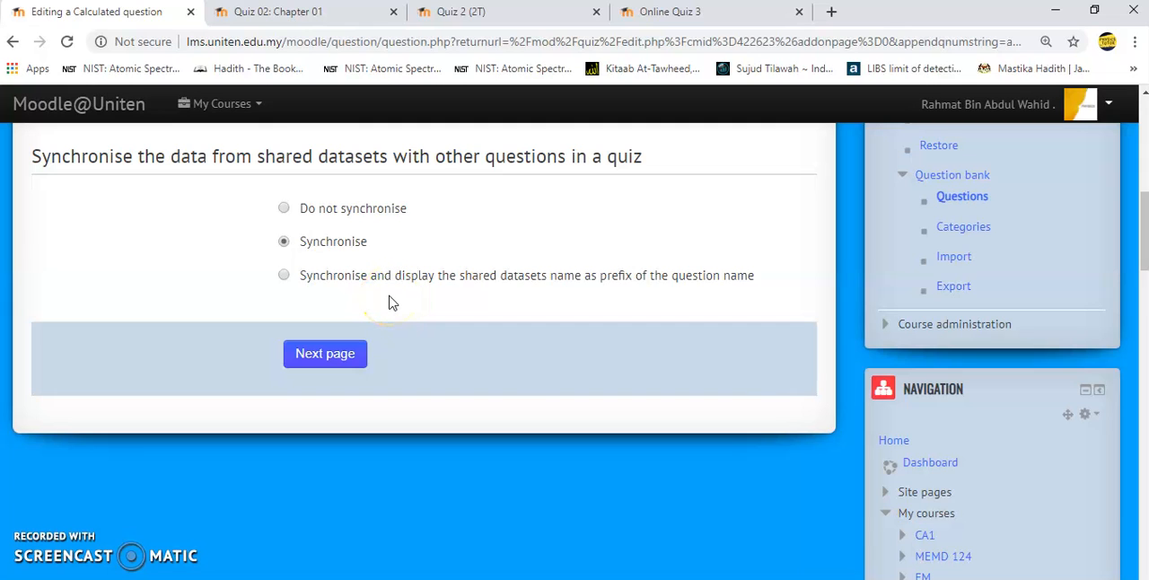
{"action": "left_click", "coordinate": [326, 356]}
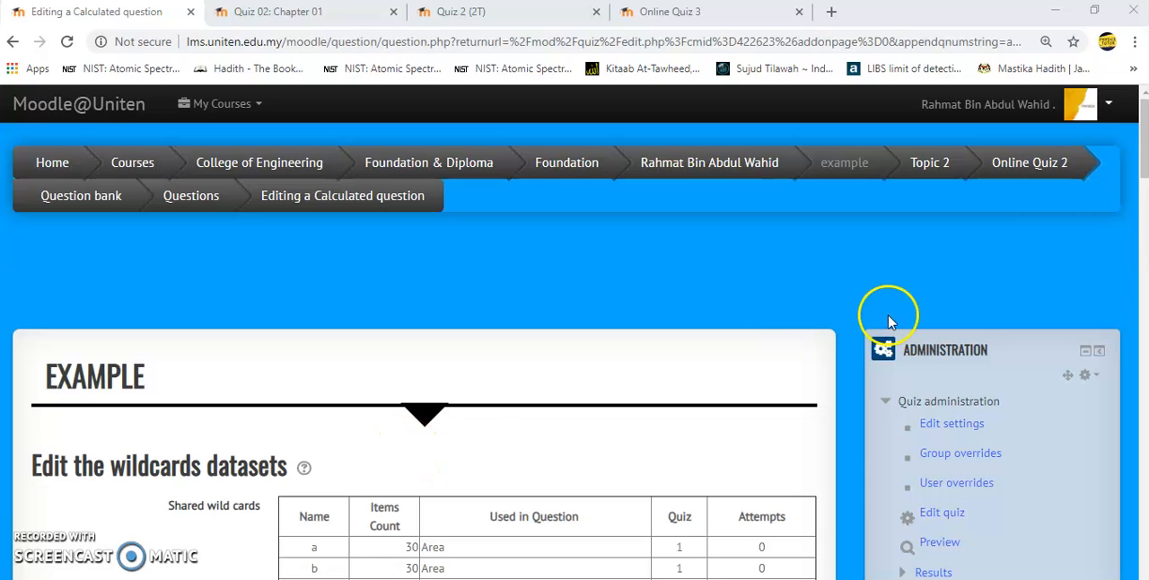
- Set the range of values for shared wild card {l} to a minimum of 3.2 and a maximum of 4.5
{"action": "left_click_drag", "start_coordinate": [1144, 166], "coordinate": [1143, 244]}
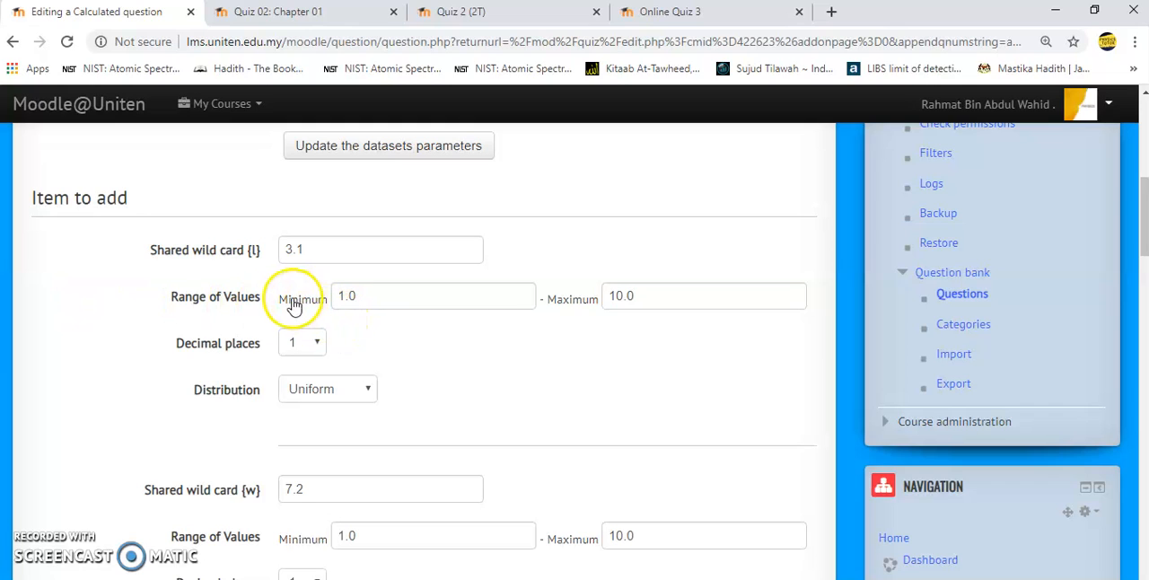
{"action": "left_click", "coordinate": [468, 295]}
{"action": "key", "text": "BackSpace"}
{"action": "key", "text": "BackSpace"}
{"action": "key", "text": "BackSpace"}
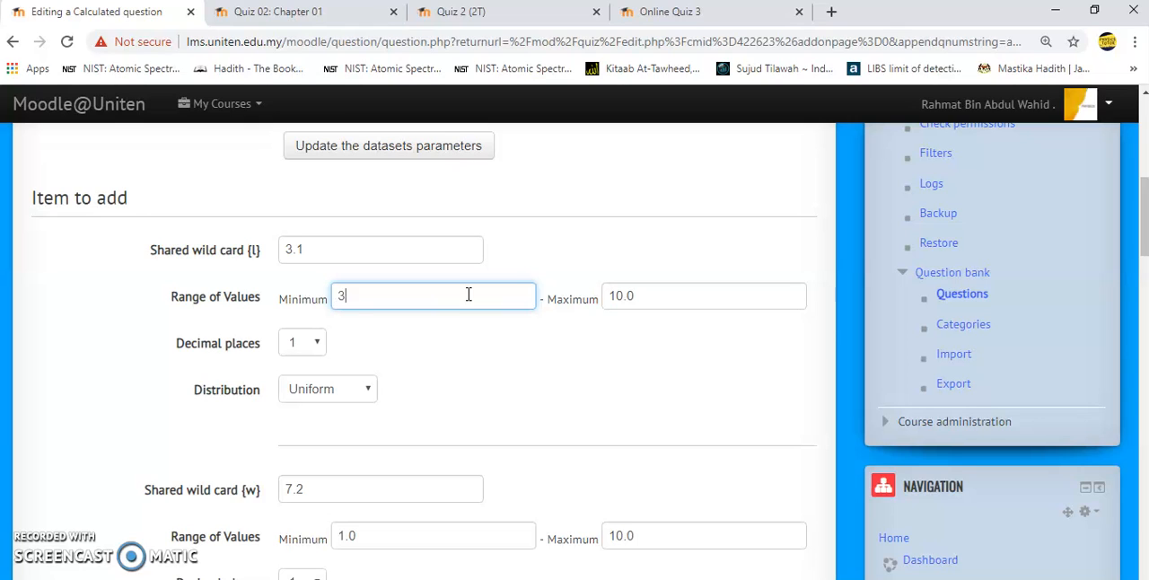
{"action": "left_click", "coordinate": [662, 291]}
{"action": "key", "text": "BackSpace"}
{"action": "key", "text": "BackSpace"}
{"action": "key", "text": "BackSpace"}
{"action": "key", "text": "BackSpace"}
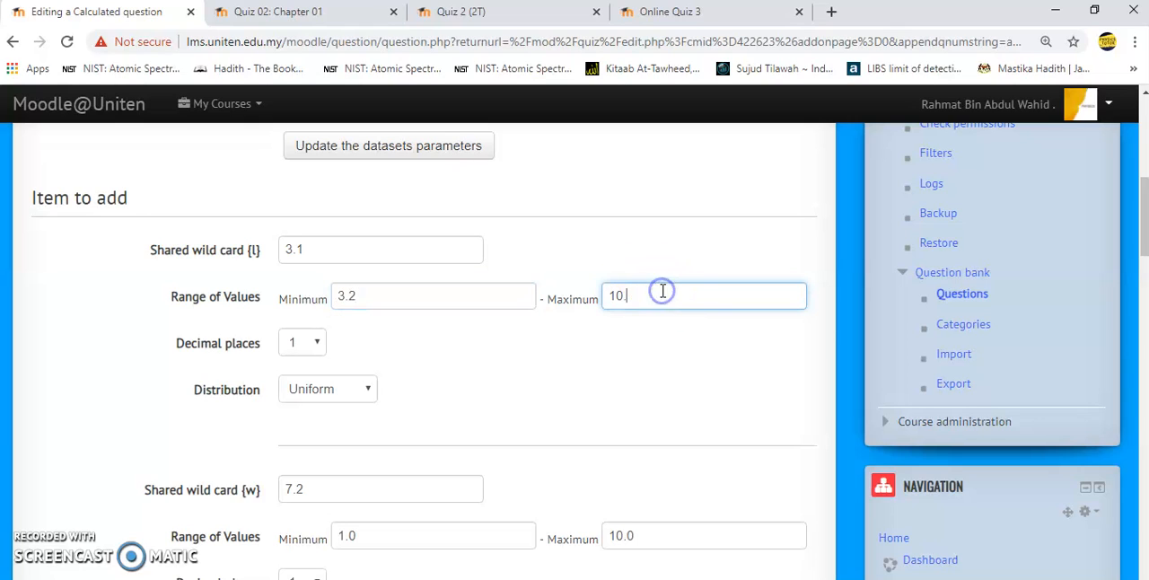
{"action": "type", "text": "4.5"}
- Set the range of values for shared wild card {w} to a minimum of 5.6 and a maximum of 12.3
{"action": "left_click", "coordinate": [397, 535]}
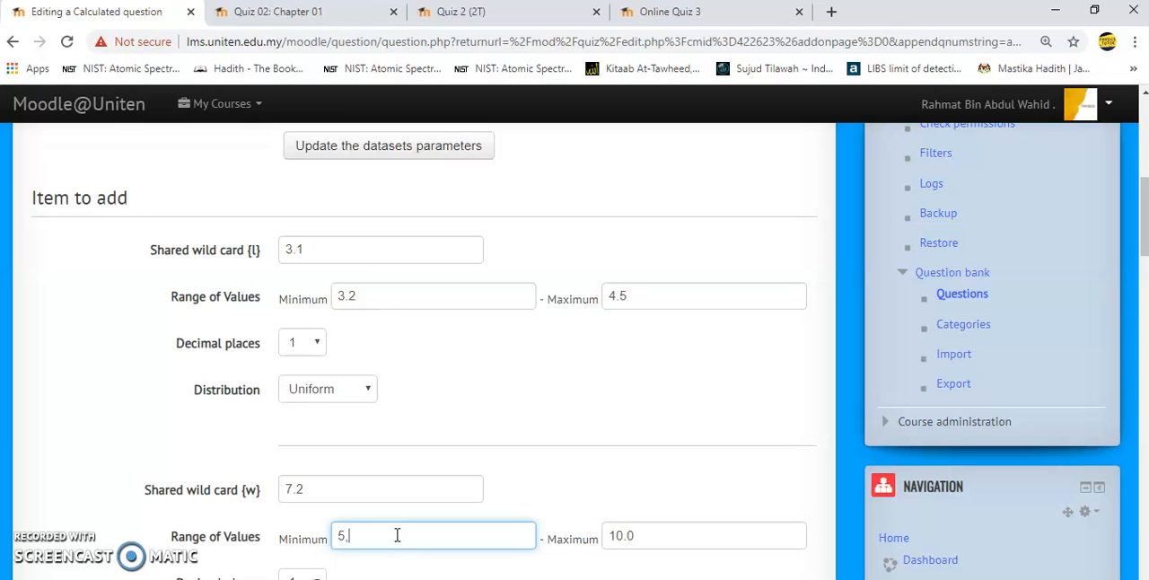
{"action": "type", "text": "5.6"}
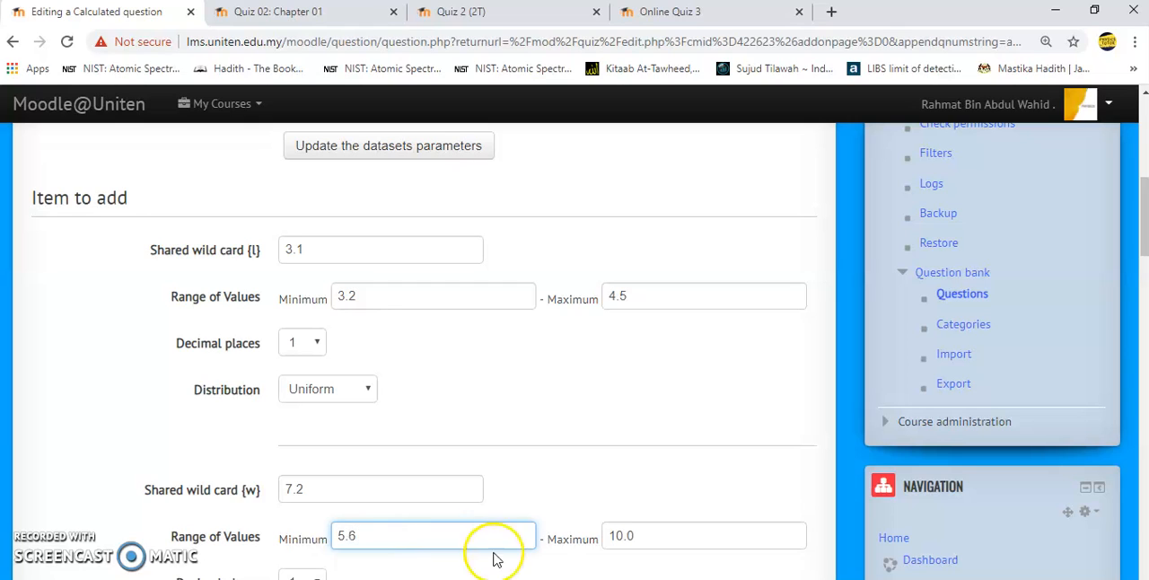
{"action": "left_click", "coordinate": [662, 538]}
{"action": "key", "text": "BackSpace"}
{"action": "key", "text": "BackSpace"}
{"action": "key", "text": "BackSpace"}
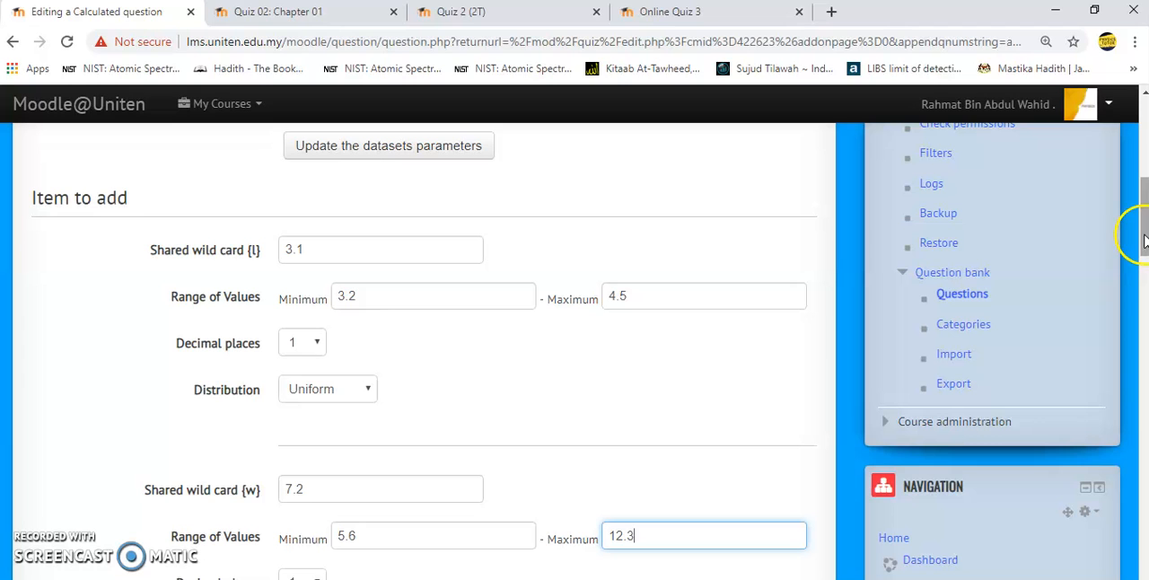
- Set the range of values for shared wild card {h} to a minimum of 3.1 and a maximum of 5.3
{"action": "left_click_drag", "start_coordinate": [1143, 237], "coordinate": [1143, 301]}
{"action": "left_click", "coordinate": [408, 335]}
{"action": "left_click", "coordinate": [395, 341]}
{"action": "key", "text": "BackSpace"}
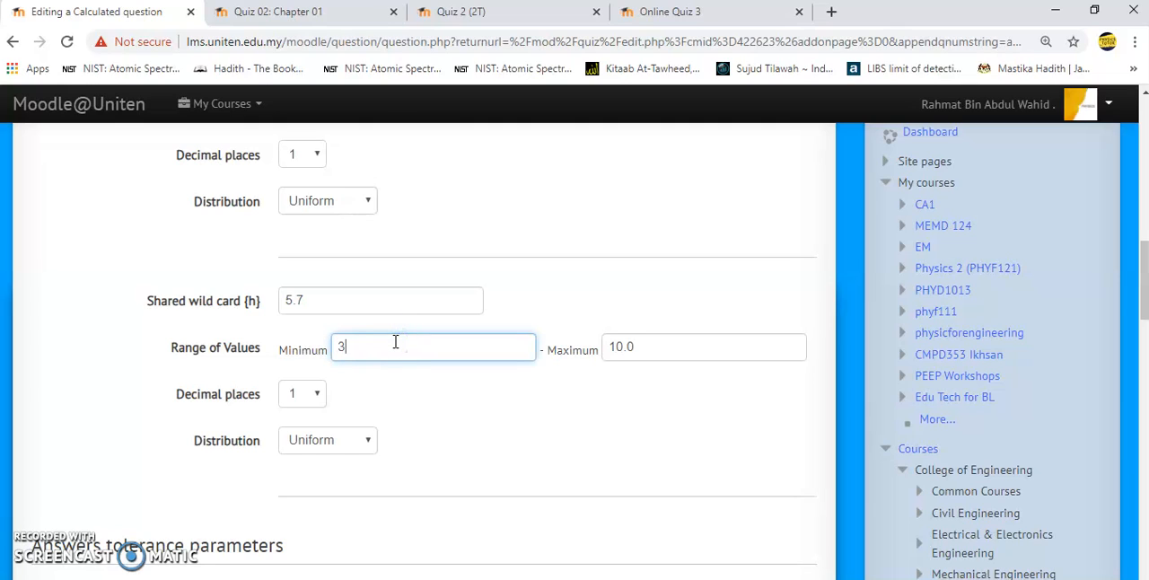
{"action": "type", "text": "3.1"}
{"action": "left_click", "coordinate": [701, 337]}
{"action": "key", "text": "BackSpace"}
{"action": "key", "text": "BackSpace"}
{"action": "key", "text": "BackSpace"}
{"action": "key", "text": "BackSpace"}
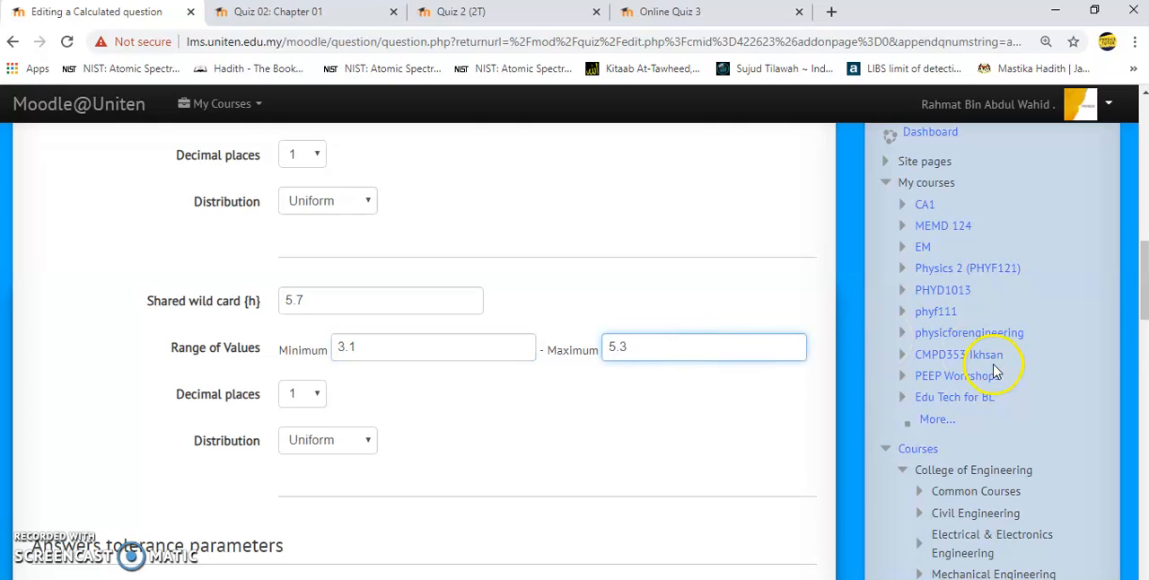
- Add 30 new sets of wild card values to the dataset and save the calculated question
{"action": "left_click_drag", "start_coordinate": [1143, 303], "coordinate": [1143, 397]}
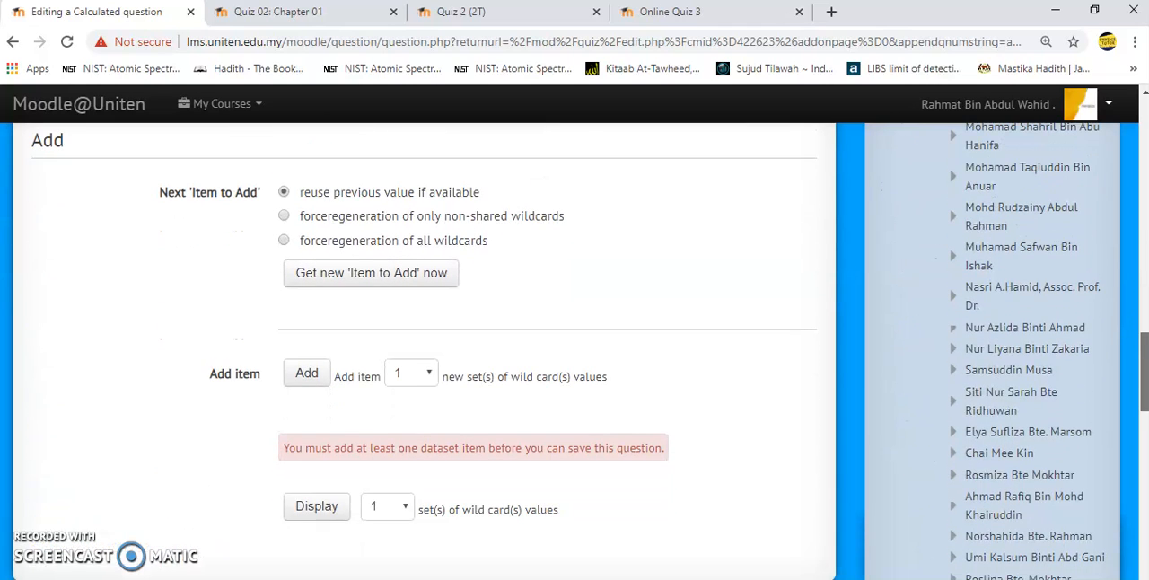
{"action": "left_click", "coordinate": [418, 374]}
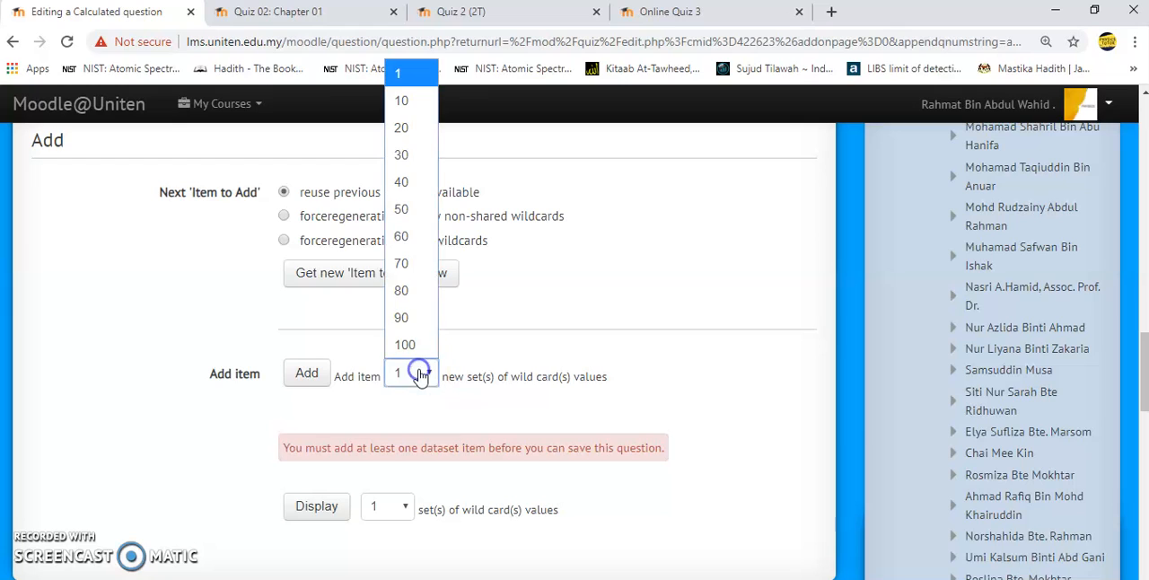
{"action": "left_click", "coordinate": [418, 163]}
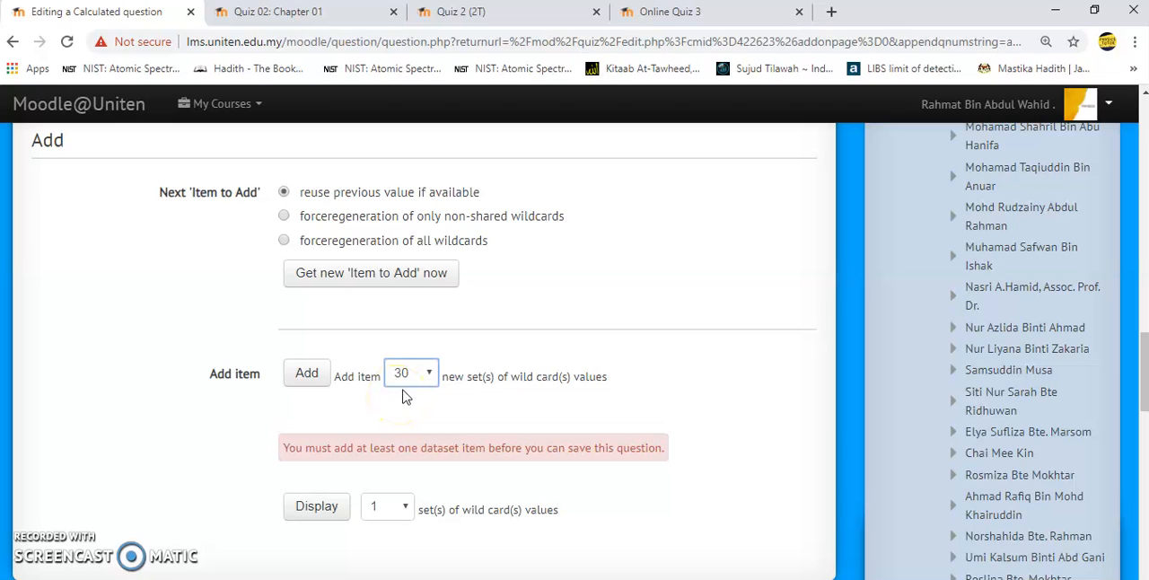
{"action": "left_click", "coordinate": [307, 375]}
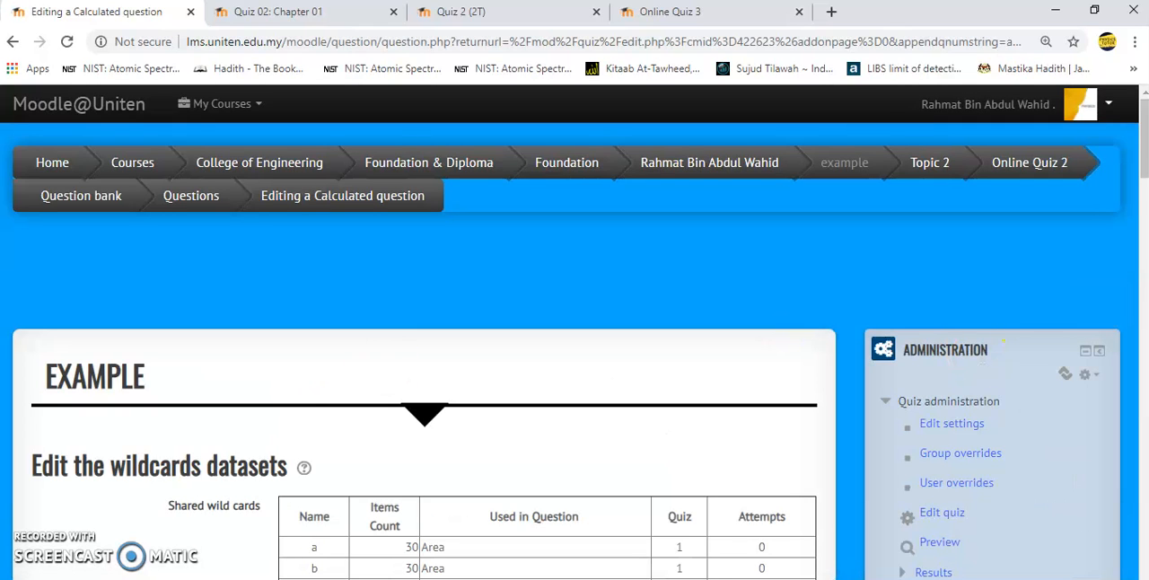
{"action": "left_click_drag", "start_coordinate": [1145, 134], "coordinate": [1145, 432]}
{"action": "left_click", "coordinate": [336, 549]}
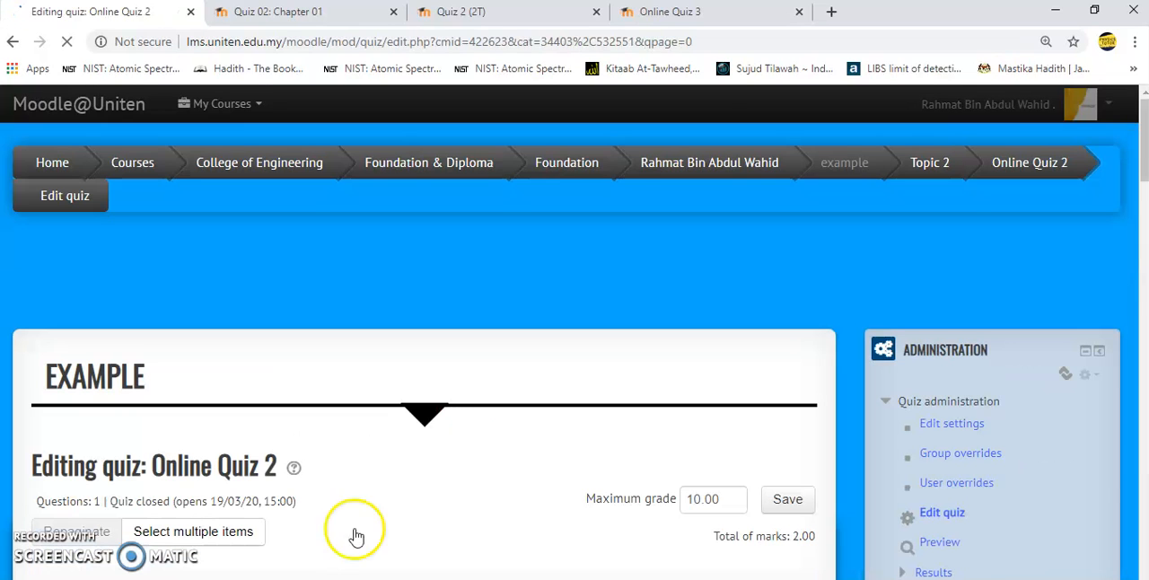
- Add a new question of the Calculated multichoice type after question 1(a) in the quiz
{"action": "left_click_drag", "start_coordinate": [1144, 157], "coordinate": [1144, 215]}
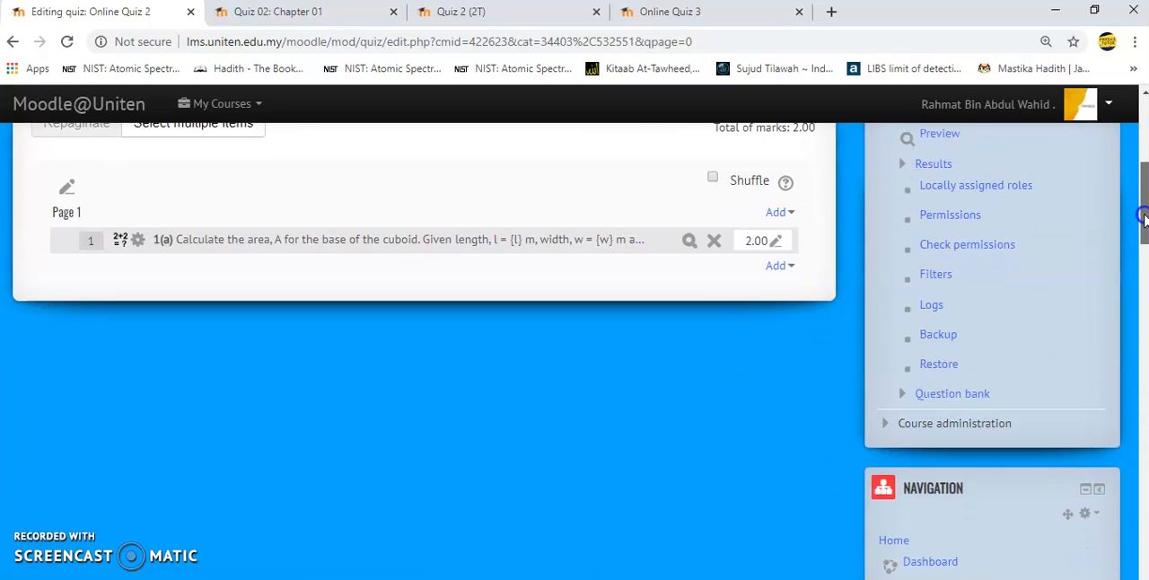
{"action": "left_click", "coordinate": [776, 265]}
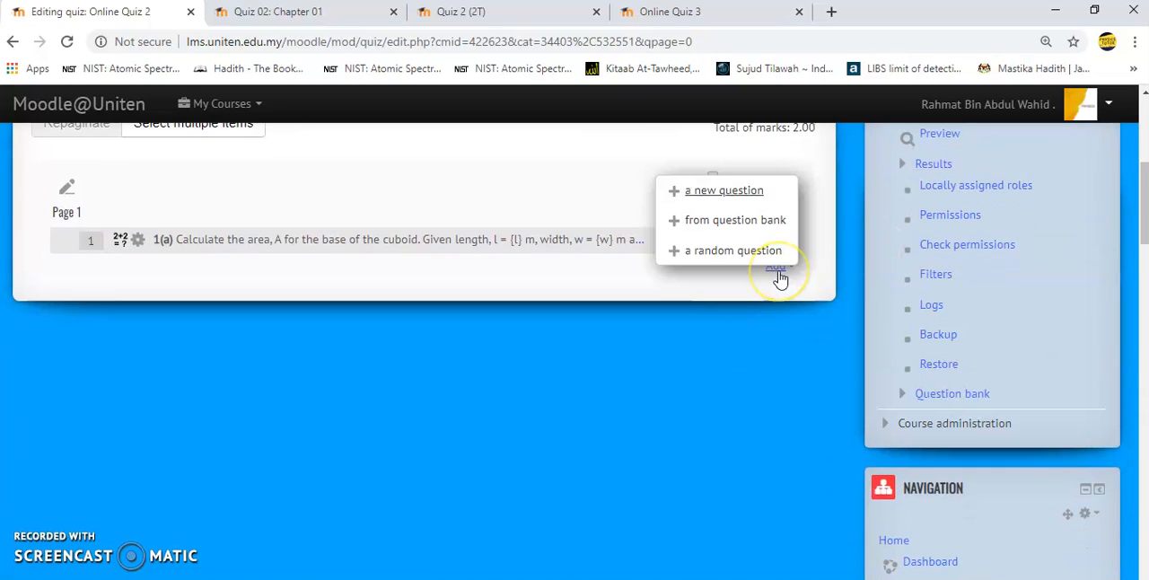
{"action": "left_click", "coordinate": [741, 202]}
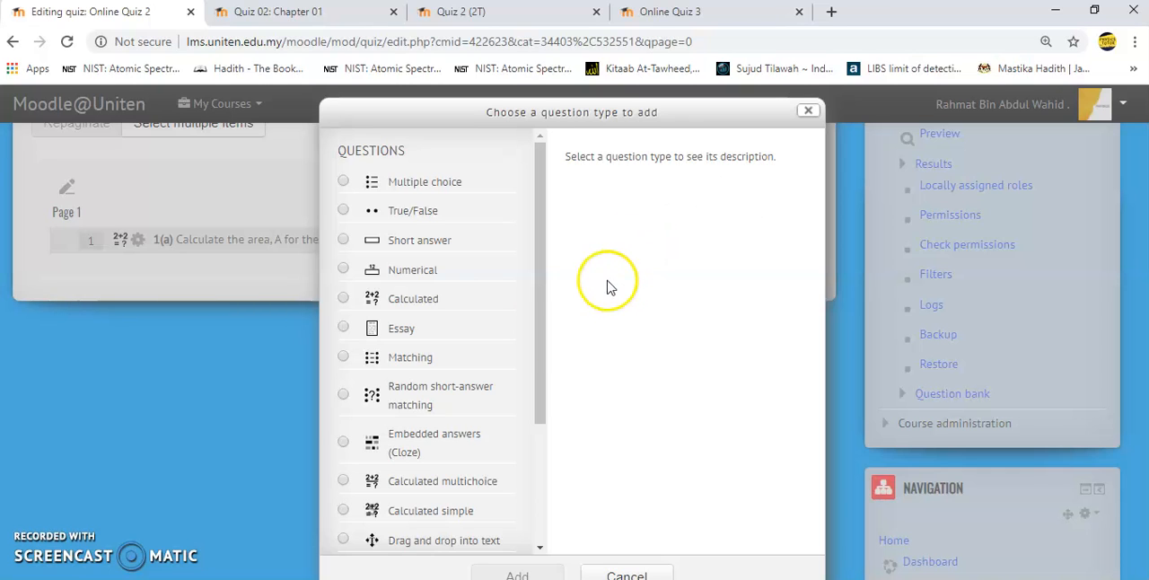
{"action": "left_click_drag", "start_coordinate": [540, 334], "coordinate": [539, 405]}
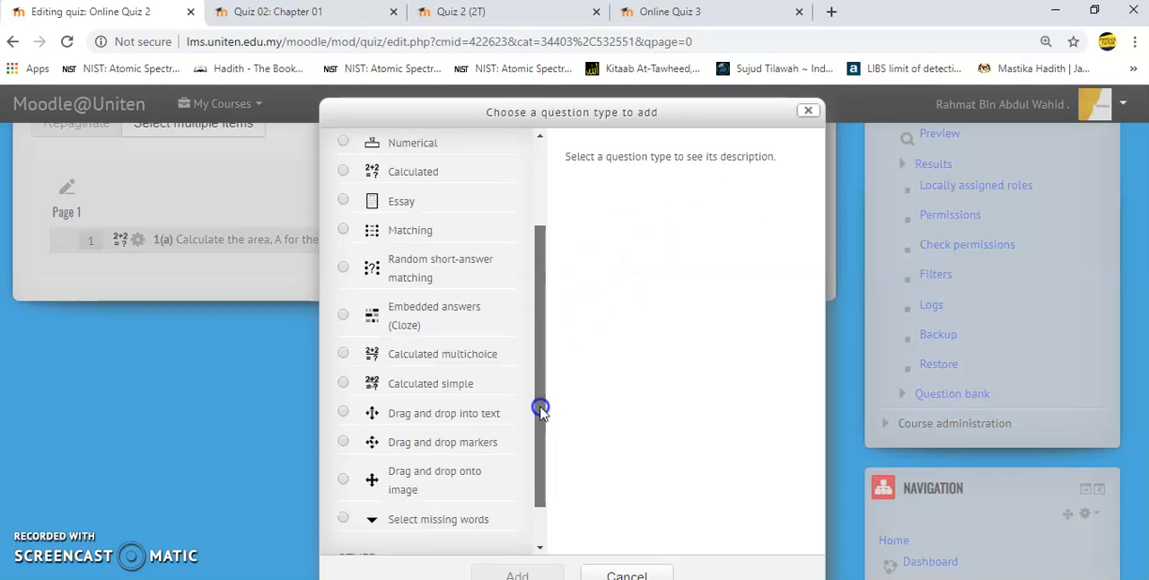
{"action": "left_click", "coordinate": [469, 347]}
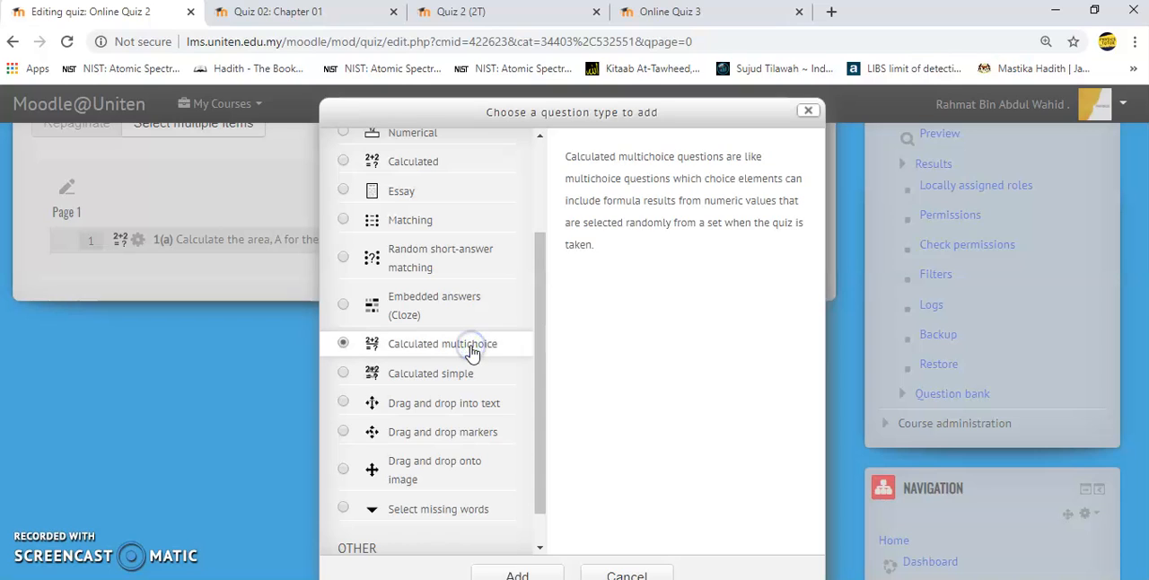
{"action": "left_click", "coordinate": [550, 571]}
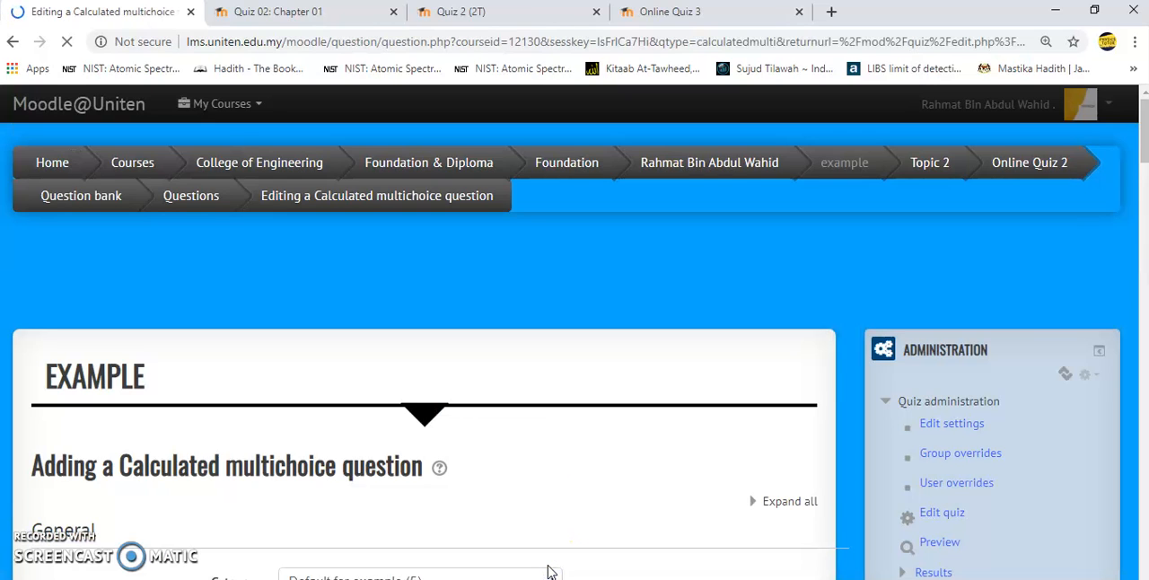
- Name the new calculated multichoice question 1(b)
{"action": "scroll", "coordinate": [1136, 171], "scroll_direction": "down", "scroll_amount": 1}
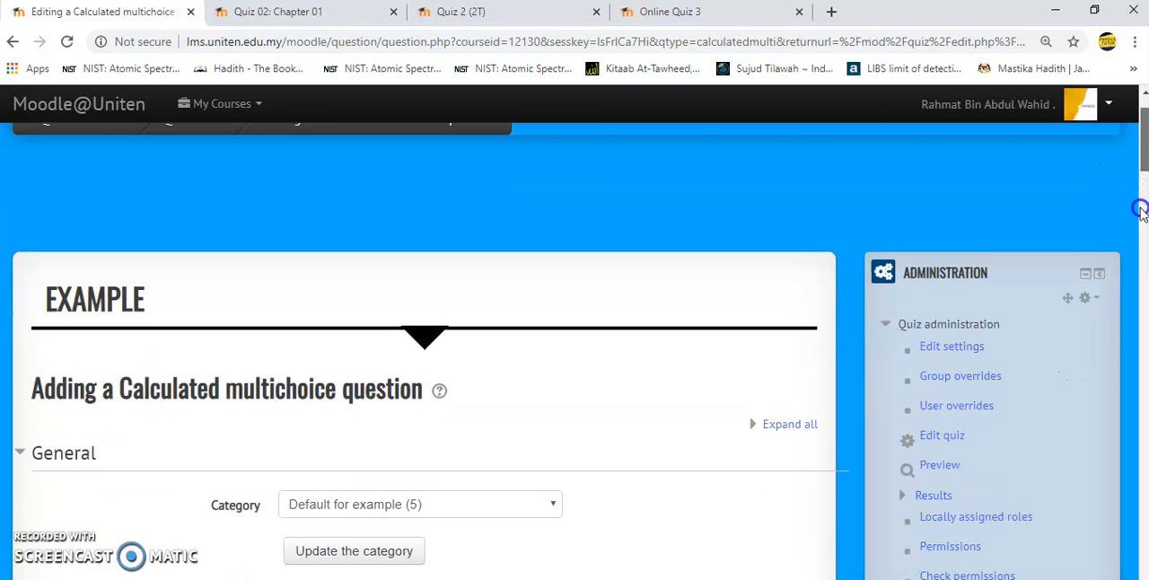
{"action": "scroll", "coordinate": [1139, 210], "scroll_direction": "down", "scroll_amount": 4}
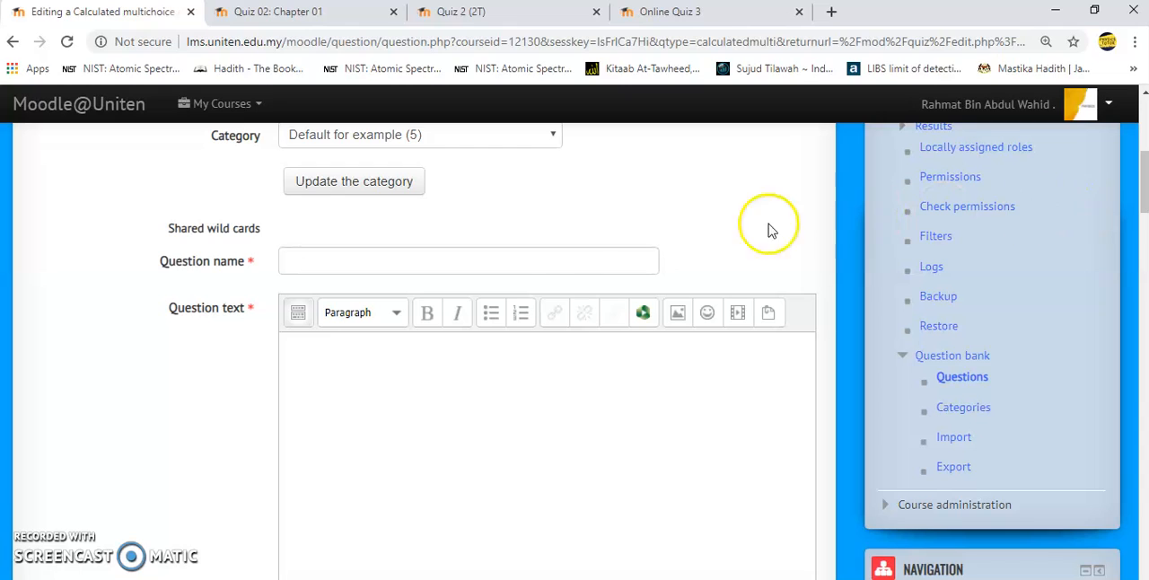
{"action": "left_click", "coordinate": [563, 265]}
{"action": "type", "text": "1(b"}
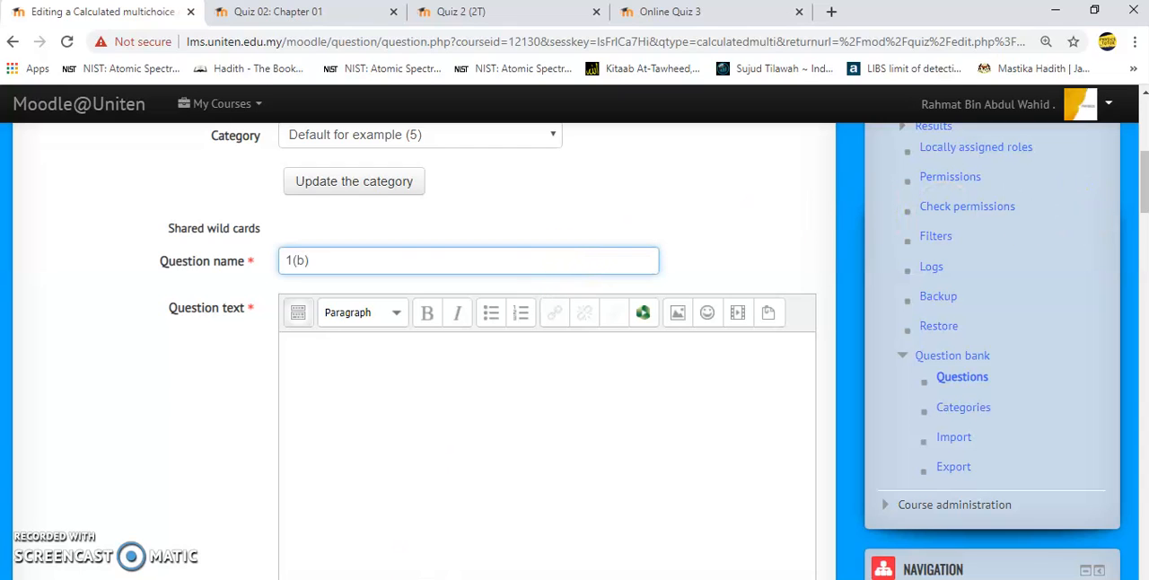
- Copy the sentence "Calculate the entire volume of the cuboid." from Notepad into the Moodle question text
{"action": "left_click", "coordinate": [182, 579]}
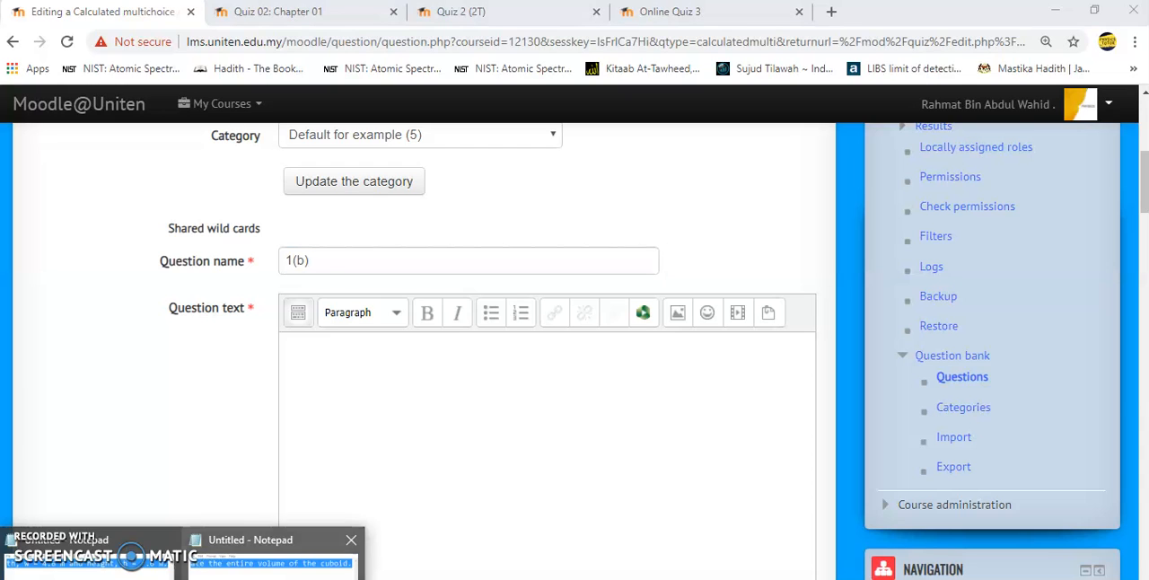
{"action": "left_click", "coordinate": [269, 555]}
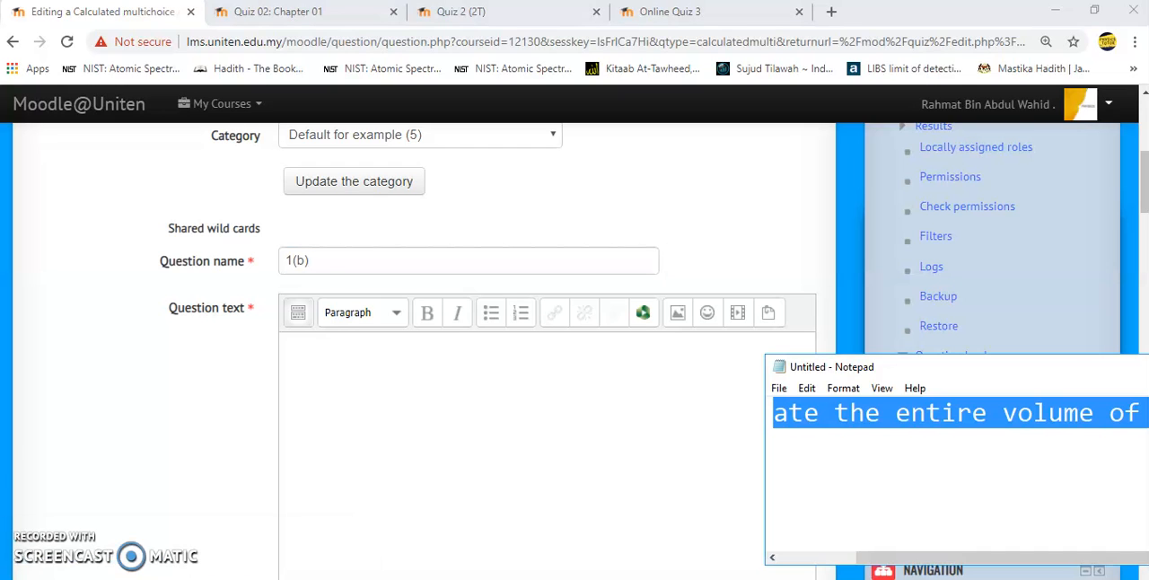
{"action": "left_click", "coordinate": [293, 419]}
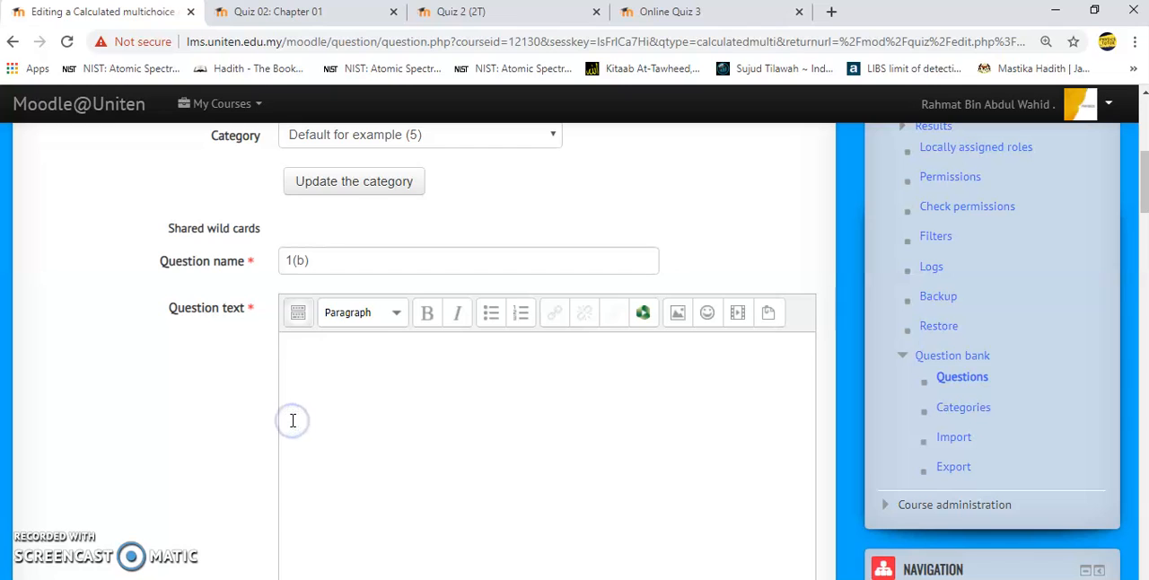
{"action": "type", "text": "Calculate the entire volume of the cuboid."}
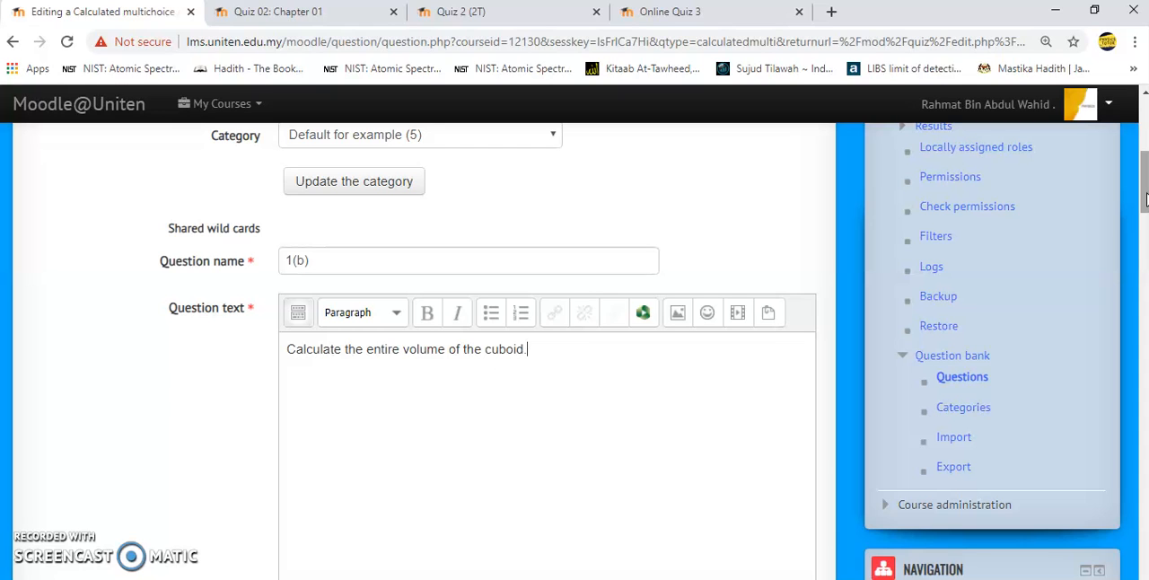
- Set the default mark of question 1(b) to 3
{"action": "left_click_drag", "start_coordinate": [1144, 197], "coordinate": [1144, 247]}
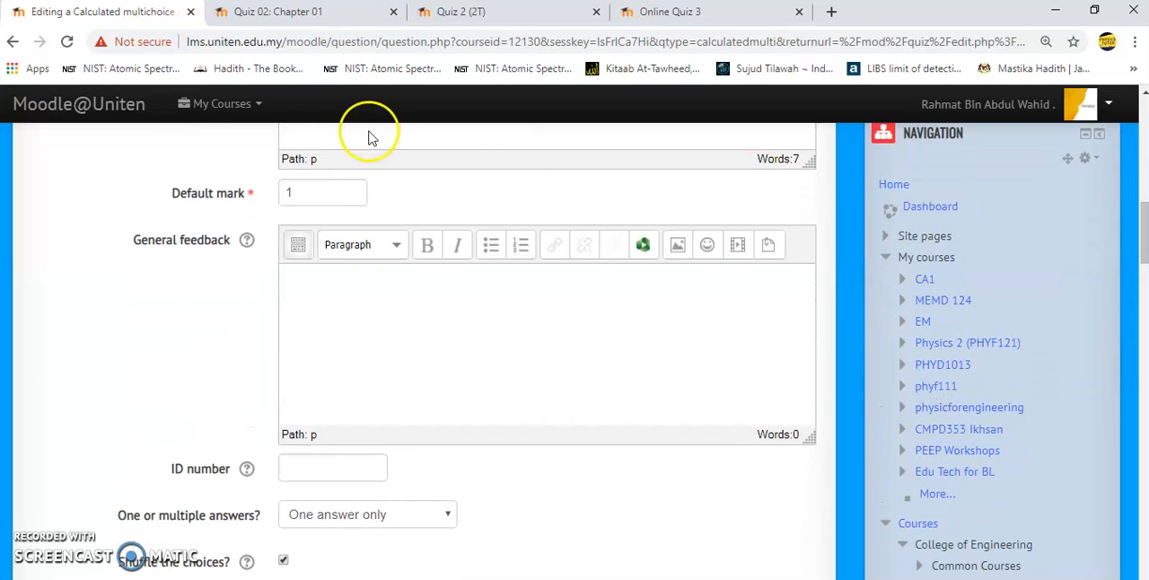
{"action": "double_click", "coordinate": [302, 191]}
{"action": "type", "text": "3"}
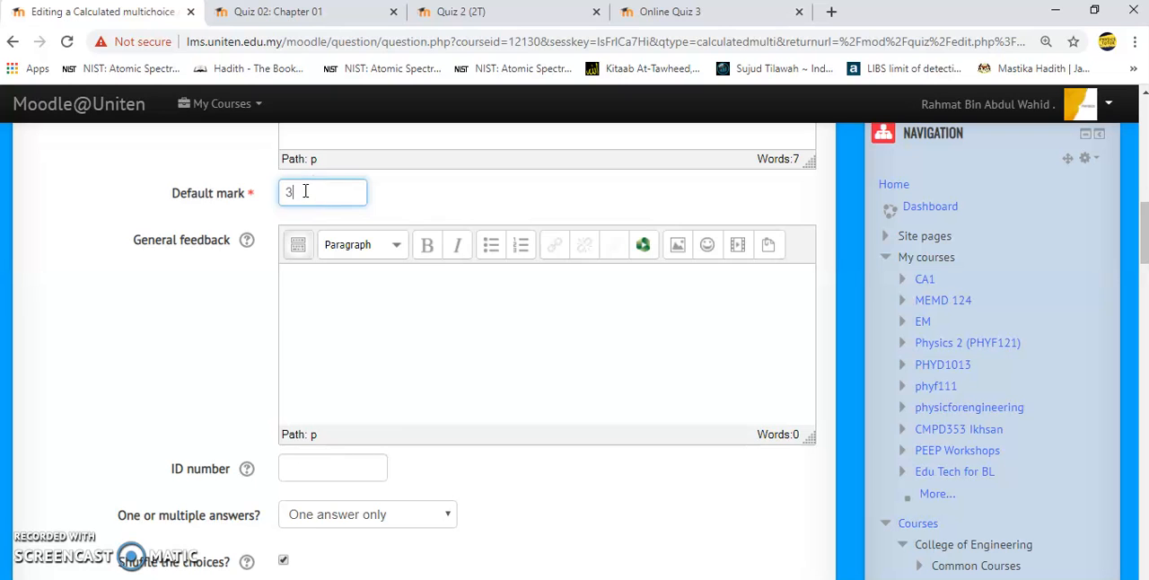
- Set the grade of Choice 1 to 100% in the answers of question 1(b)
{"action": "left_click", "coordinate": [1144, 216]}
{"action": "left_click_drag", "start_coordinate": [1143, 215], "coordinate": [1143, 278]}
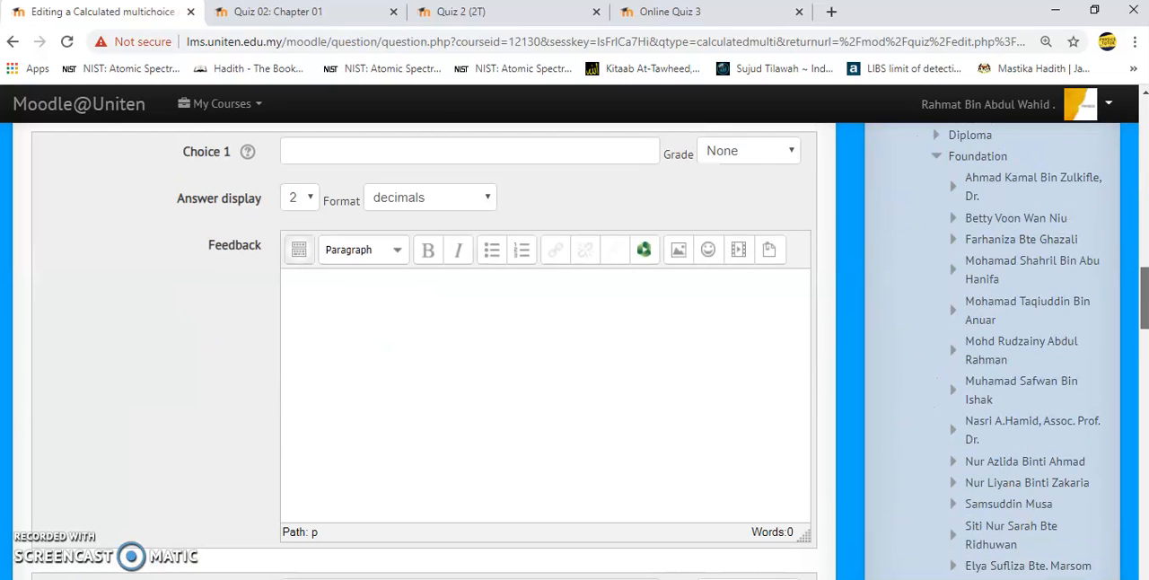
{"action": "mouse_move", "coordinate": [1143, 278]}
{"action": "left_mouse_down"}
{"action": "mouse_move", "coordinate": [1143, 465]}
{"action": "mouse_move", "coordinate": [1144, 273]}
{"action": "left_mouse_up"}
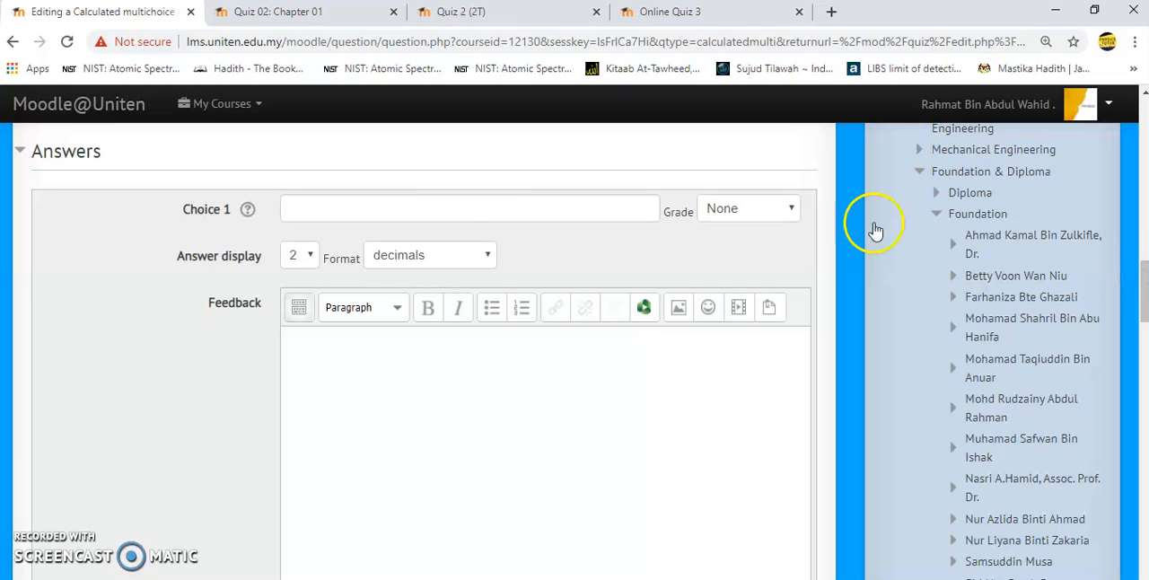
{"action": "left_click", "coordinate": [760, 209]}
{"action": "left_click", "coordinate": [758, 262]}
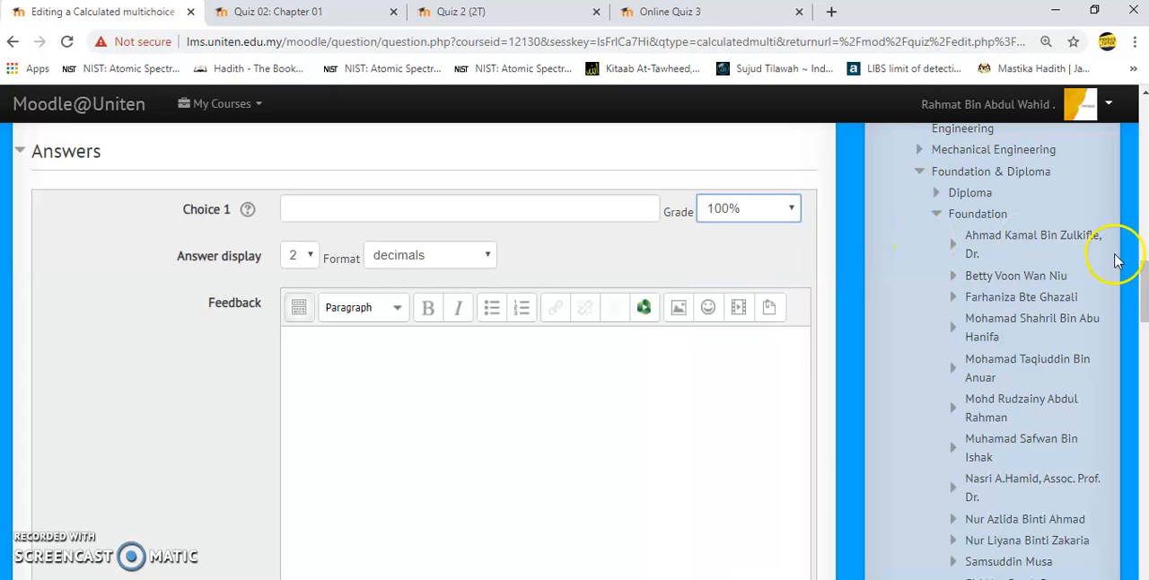
- Enter the formula {l} * {w} * {h} as the answer of Choice 1
{"action": "left_click_drag", "start_coordinate": [1140, 287], "coordinate": [1141, 262]}
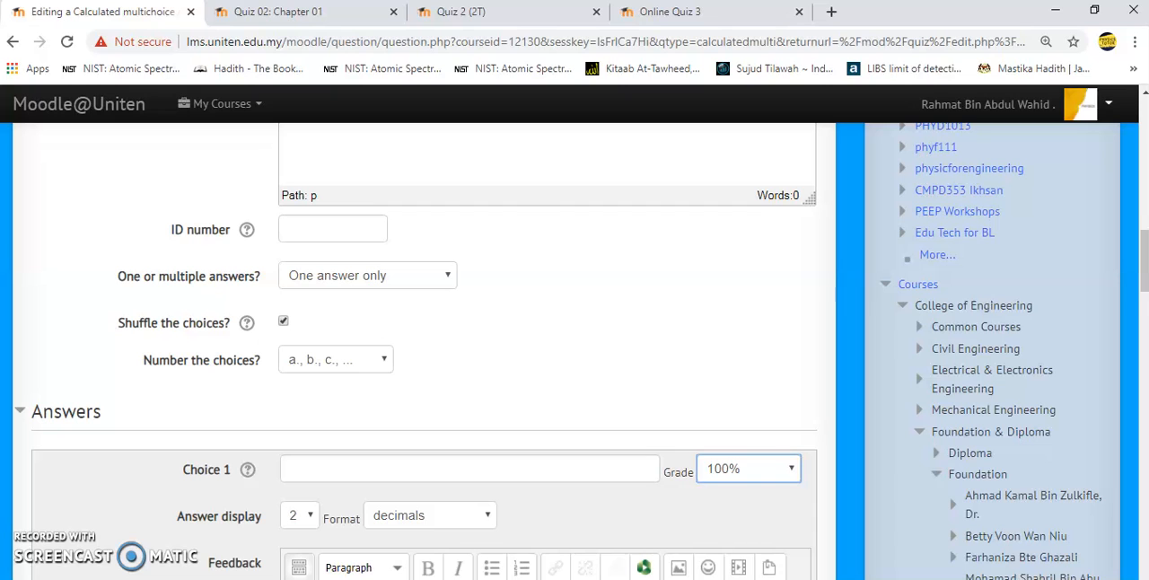
{"action": "scroll", "coordinate": [1144, 260], "scroll_direction": "down", "scroll_amount": 4}
{"action": "left_click_drag", "start_coordinate": [1144, 303], "coordinate": [1144, 295]}
{"action": "left_click", "coordinate": [433, 180]}
{"action": "type", "text": "{l} * {w} * {h"}
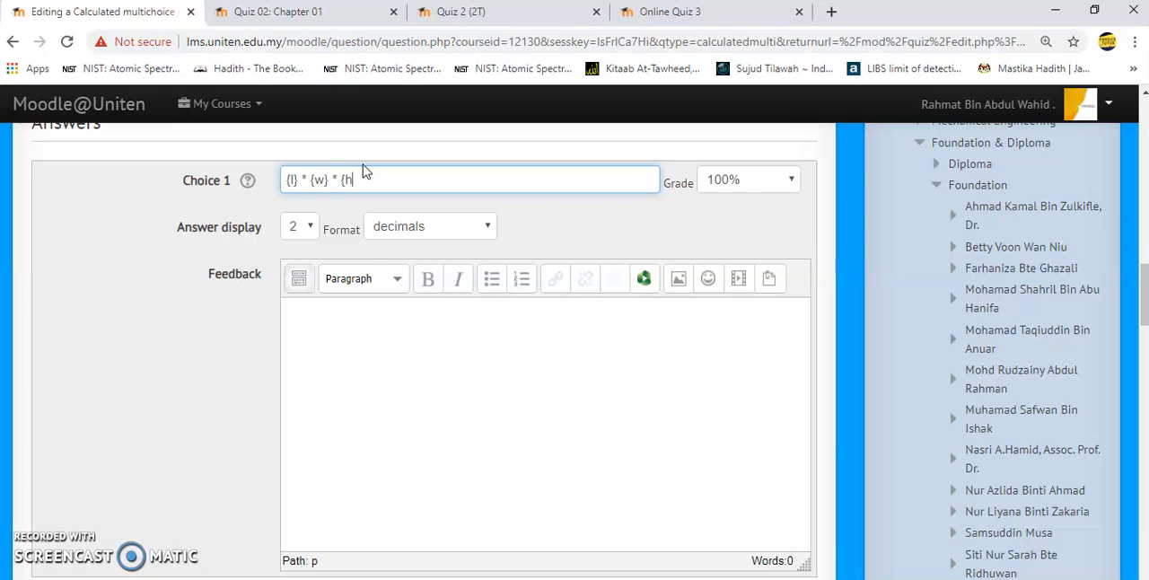
- Copy the Choice 1 formula into Choice 2 and extend it to {l} * {w} * {h} * 0.5
{"action": "left_click", "coordinate": [1144, 299]}
{"action": "key", "text": "ctrl+a"}
{"action": "key", "text": "ctrl+c"}
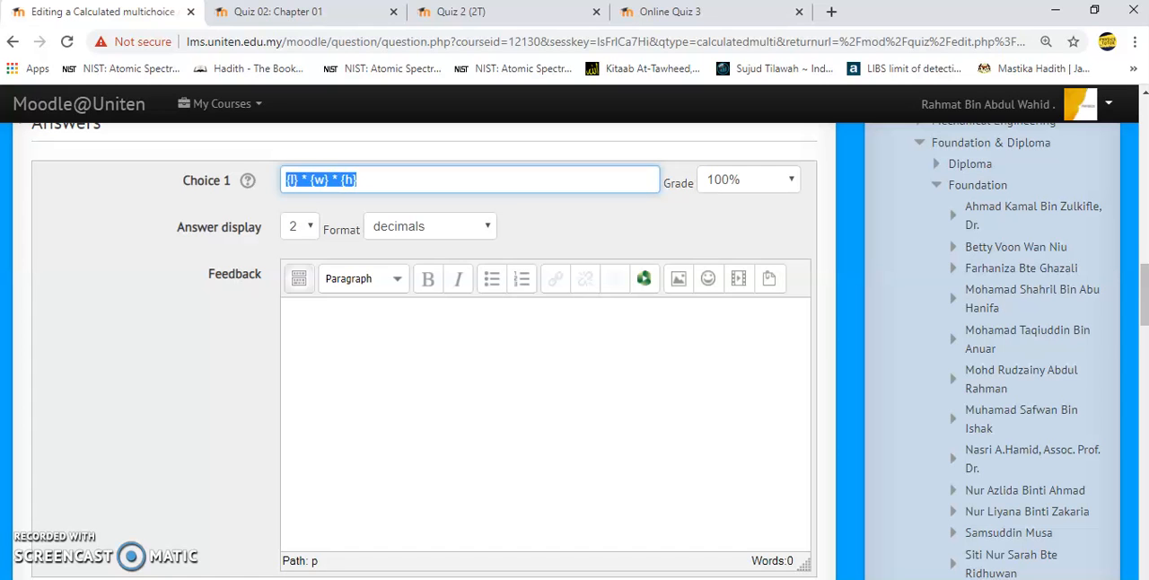
{"action": "left_click_drag", "start_coordinate": [1143, 311], "coordinate": [1142, 384]}
{"action": "left_click", "coordinate": [539, 153]}
{"action": "key", "text": "ctrl+v"}
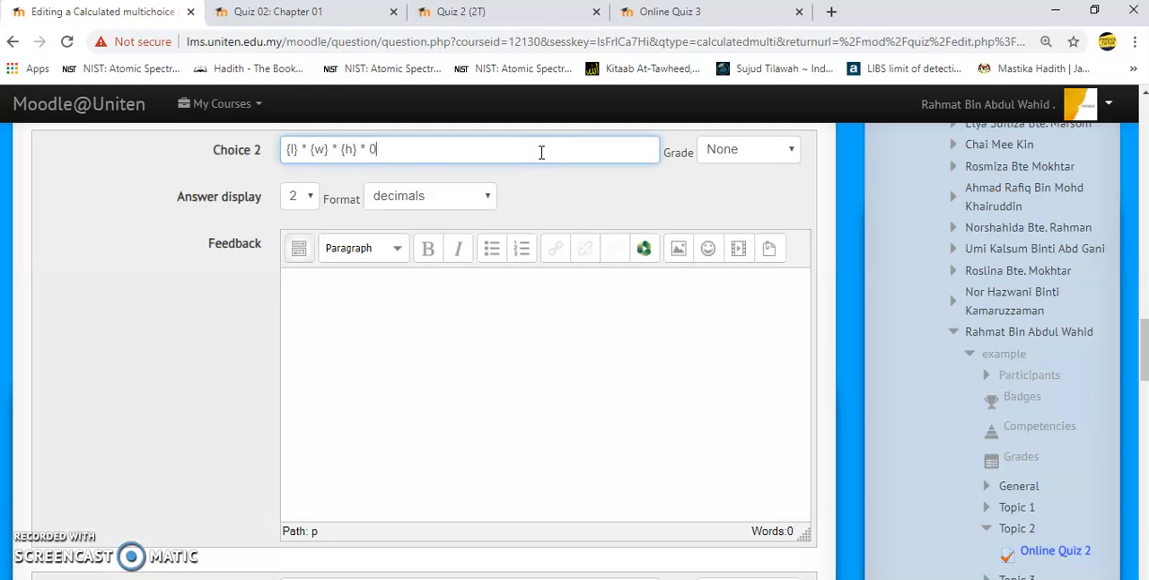
- Paste the copied formula into Choice 3 and extend it to {l} * {w} * {h} * 0.7
{"action": "left_click", "coordinate": [1144, 381]}
{"action": "left_click_drag", "start_coordinate": [1144, 381], "coordinate": [1144, 420]}
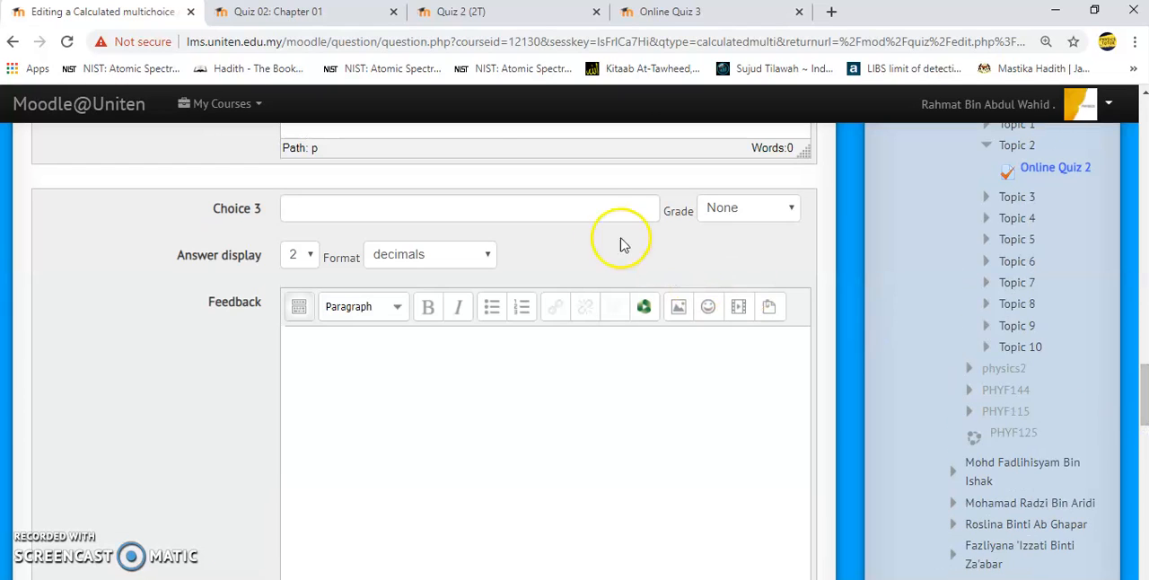
{"action": "left_click", "coordinate": [605, 207]}
{"action": "key", "text": "ctrl+v"}
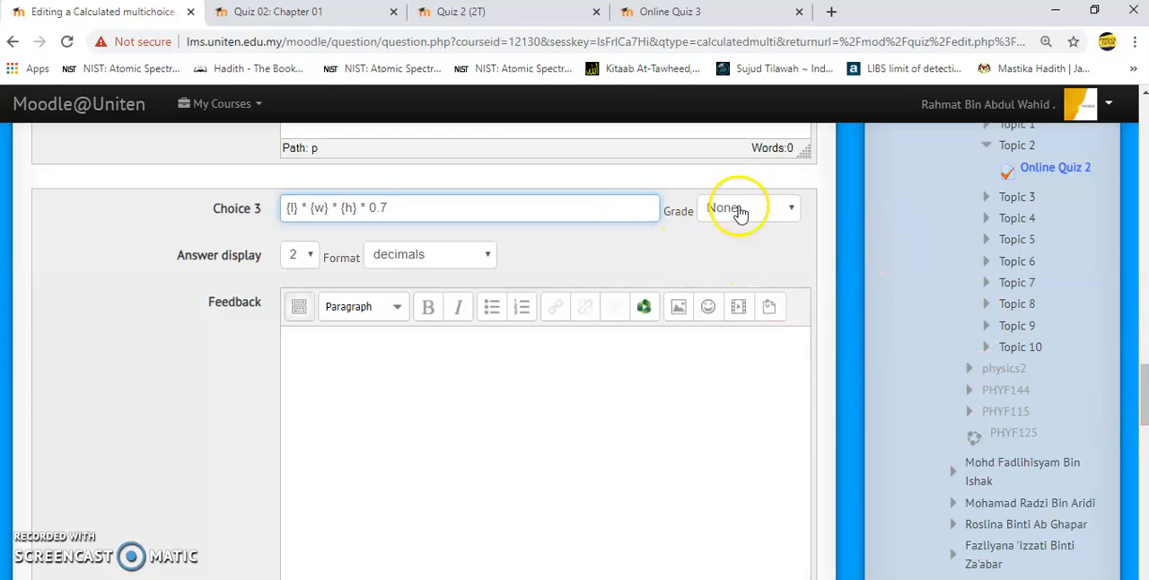
- Paste the copied formula into Choice 4 and shorten it to {l} * {w}
{"action": "left_click_drag", "start_coordinate": [1144, 421], "coordinate": [1141, 466]}
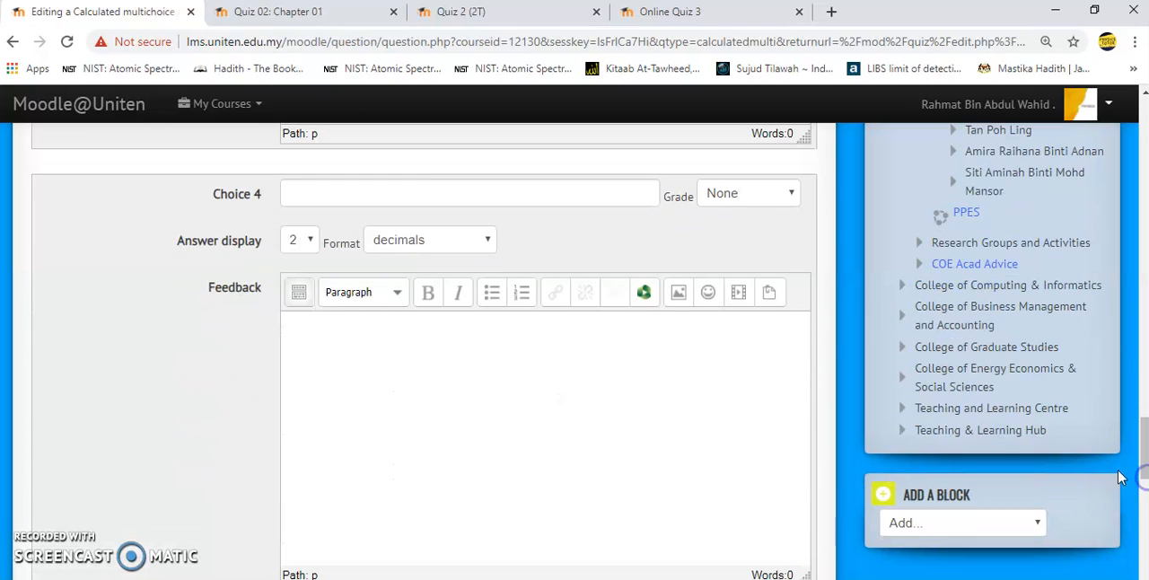
{"action": "left_click", "coordinate": [473, 199]}
{"action": "key", "text": "ctrl+v"}
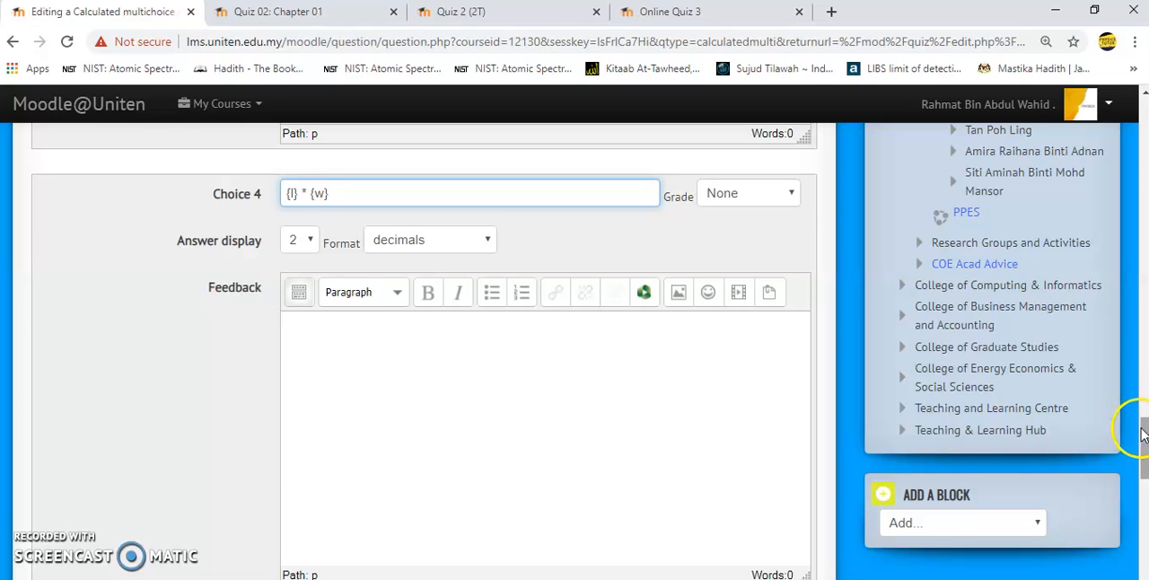
- Wrap the Choice 1 formula in calculation braces so it reads {= {l} * {w} * {h} }
{"action": "left_click_drag", "start_coordinate": [1140, 456], "coordinate": [1112, 290]}
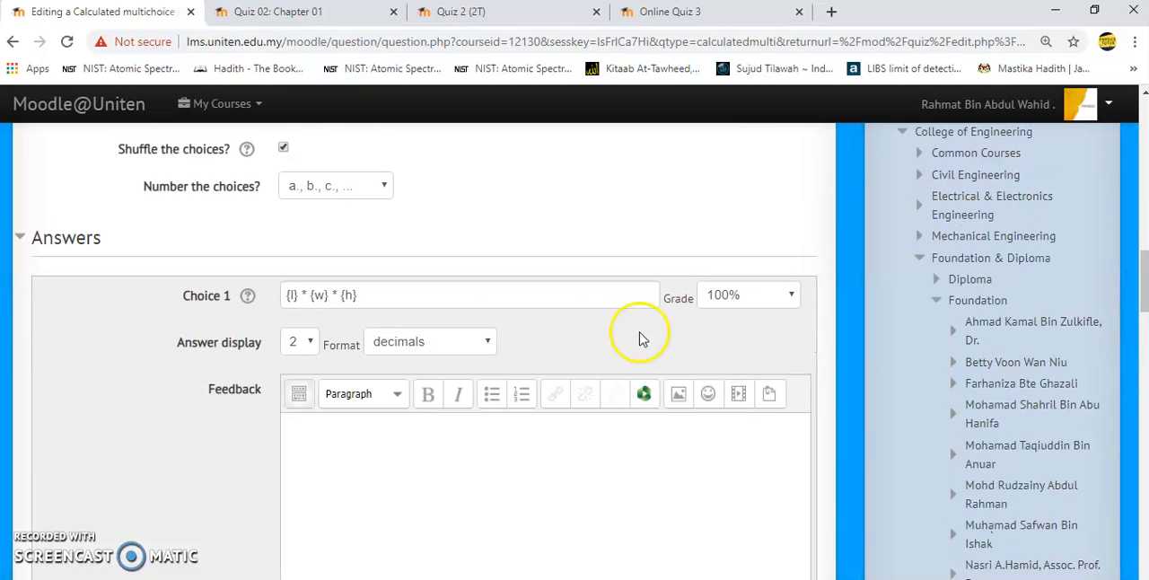
{"action": "left_click", "coordinate": [283, 295]}
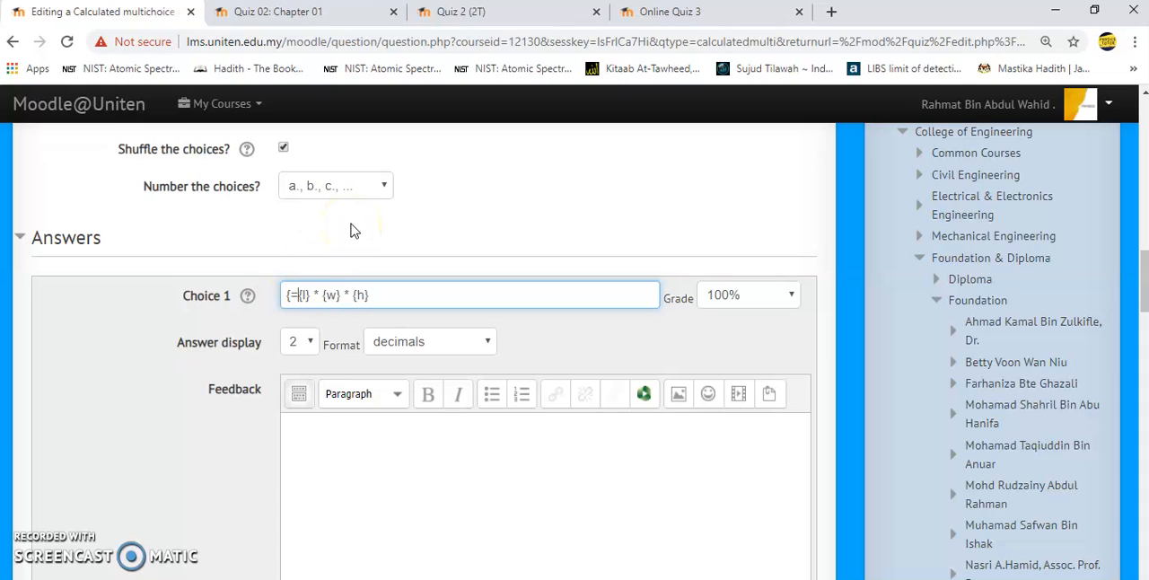
{"action": "left_click", "coordinate": [381, 300]}
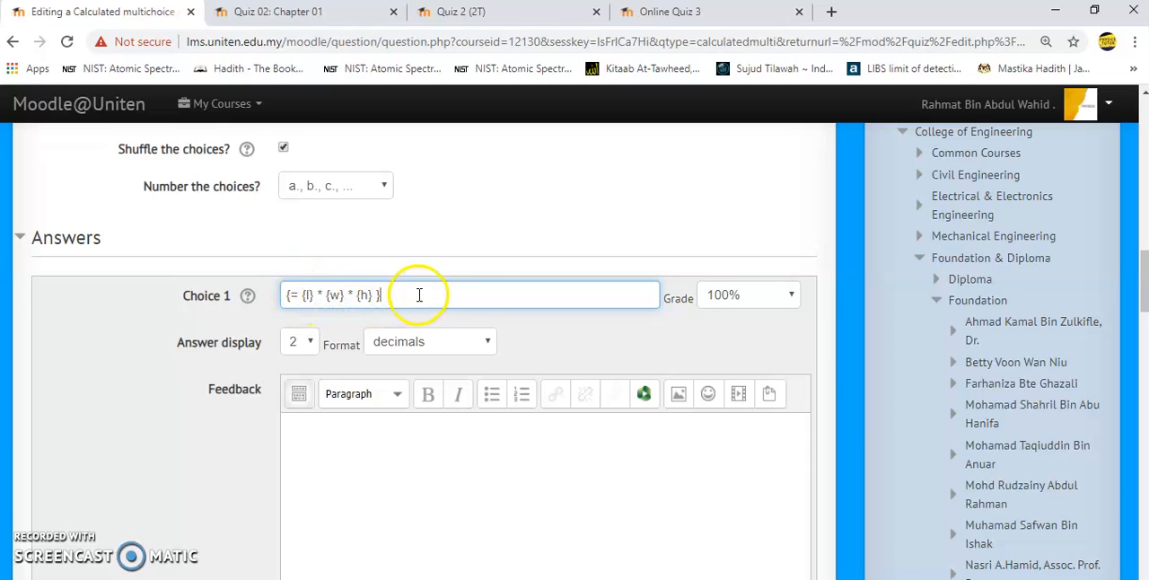
- Wrap the Choice 2 formula in calculation braces so it reads {= {l} * {w} * {h} * 0.5 }
{"action": "left_click", "coordinate": [1142, 281]}
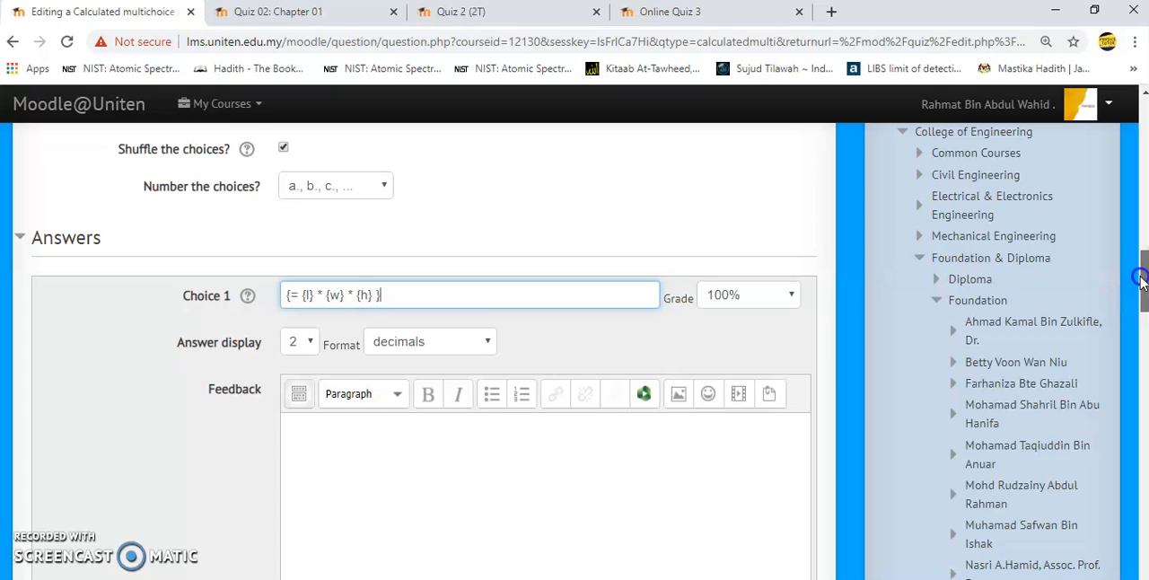
{"action": "left_click_drag", "start_coordinate": [1141, 281], "coordinate": [1140, 337]}
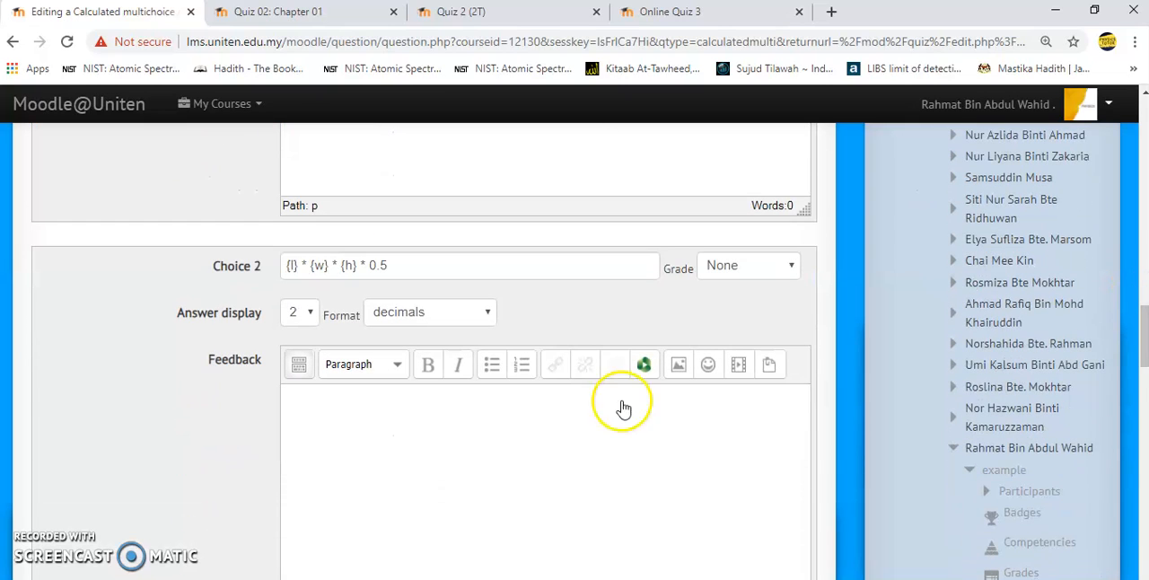
{"action": "left_click", "coordinate": [288, 265]}
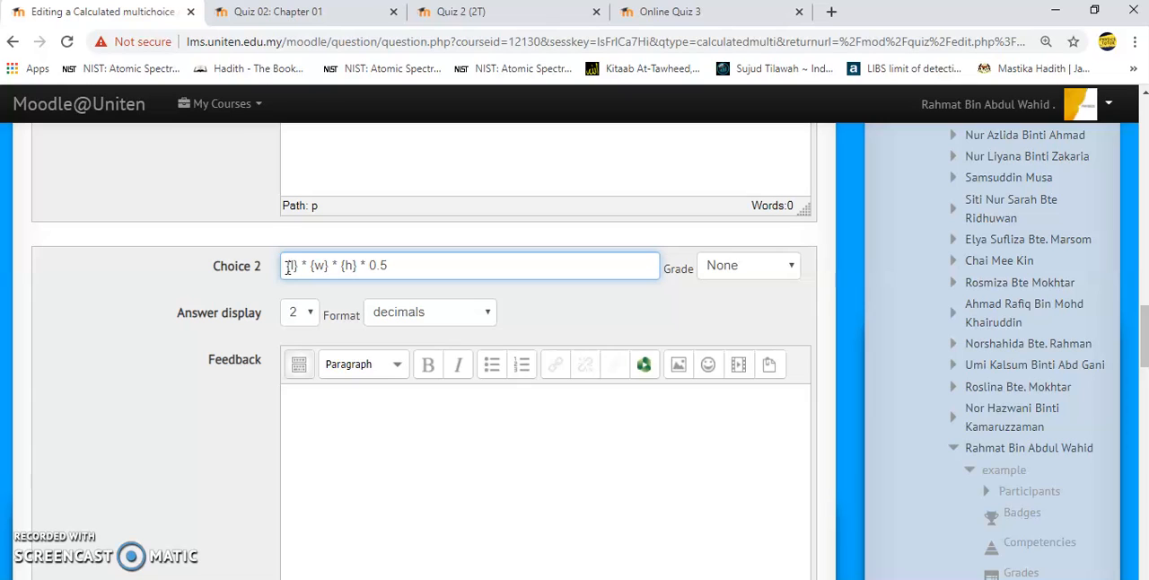
{"action": "type", "text": "{="}
{"action": "left_click", "coordinate": [415, 266]}
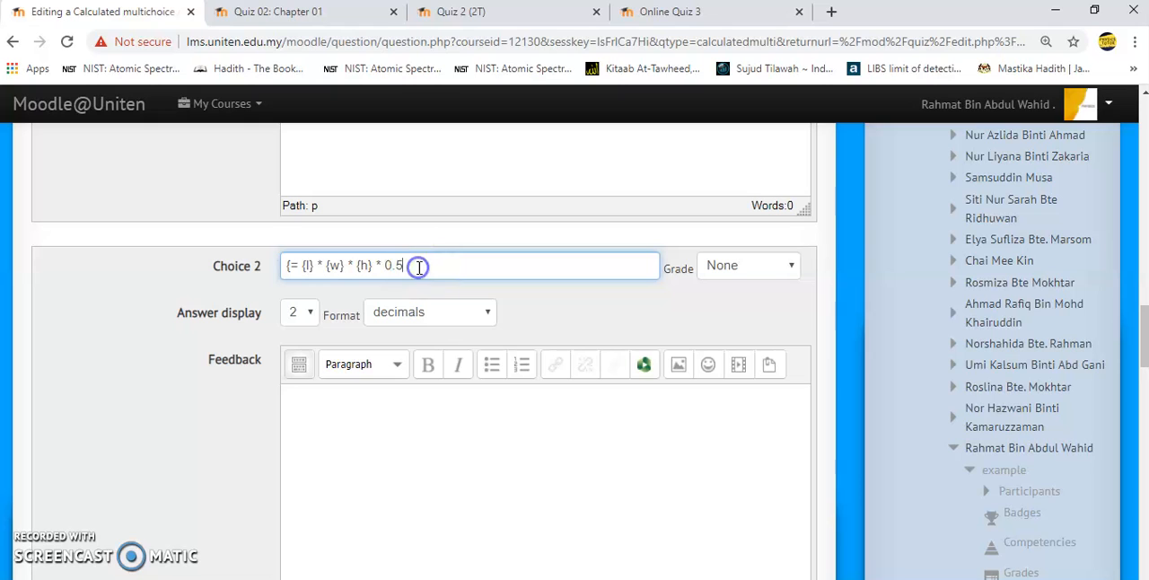
{"action": "type", "text": "}"}
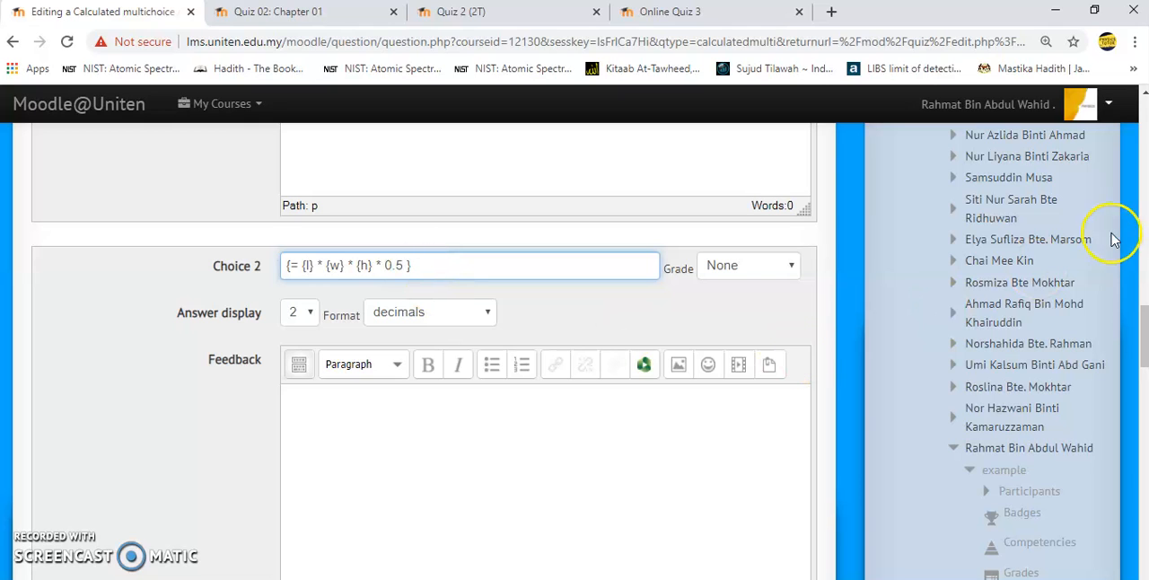
- Wrap the Choice 3 formula in calculation braces so it reads {= {l} * {w} * {h} * 0.7 }
{"action": "left_click_drag", "start_coordinate": [1139, 308], "coordinate": [1143, 359]}
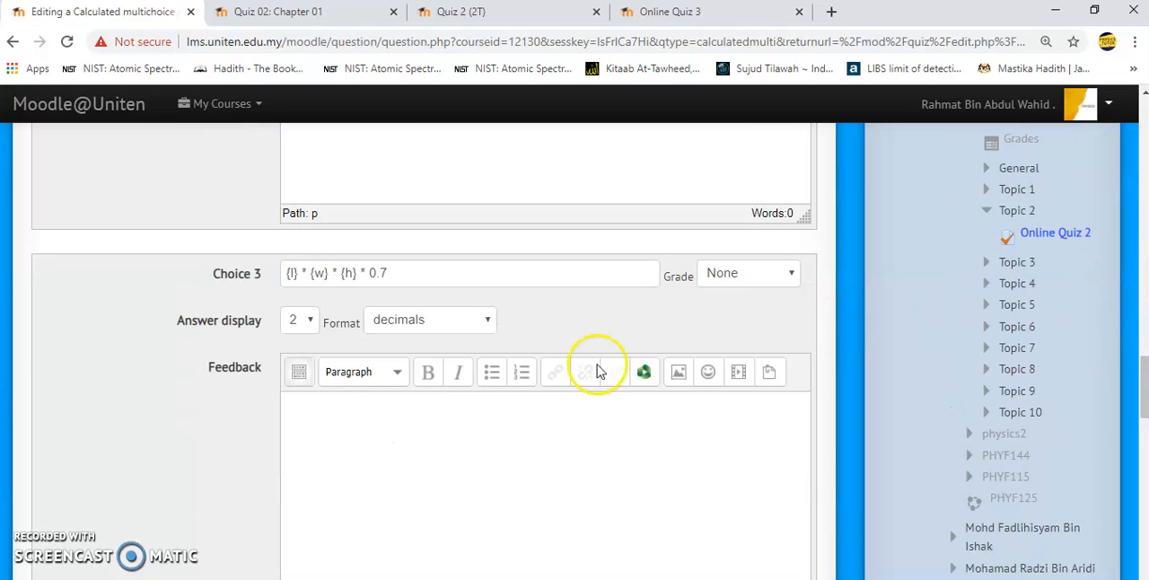
{"action": "left_click", "coordinate": [285, 272]}
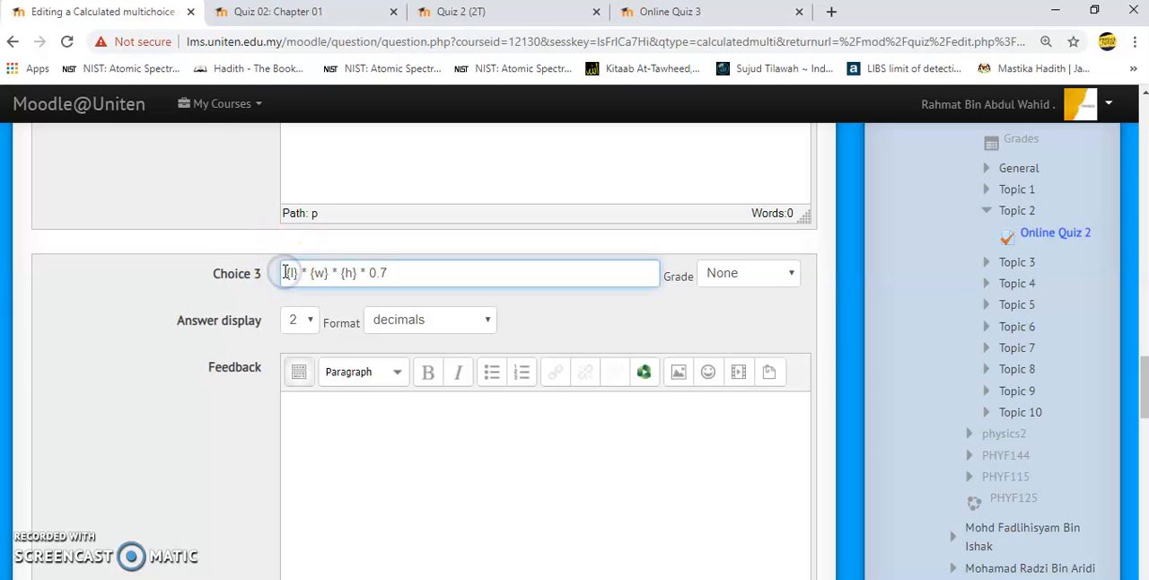
{"action": "type", "text": "{="}
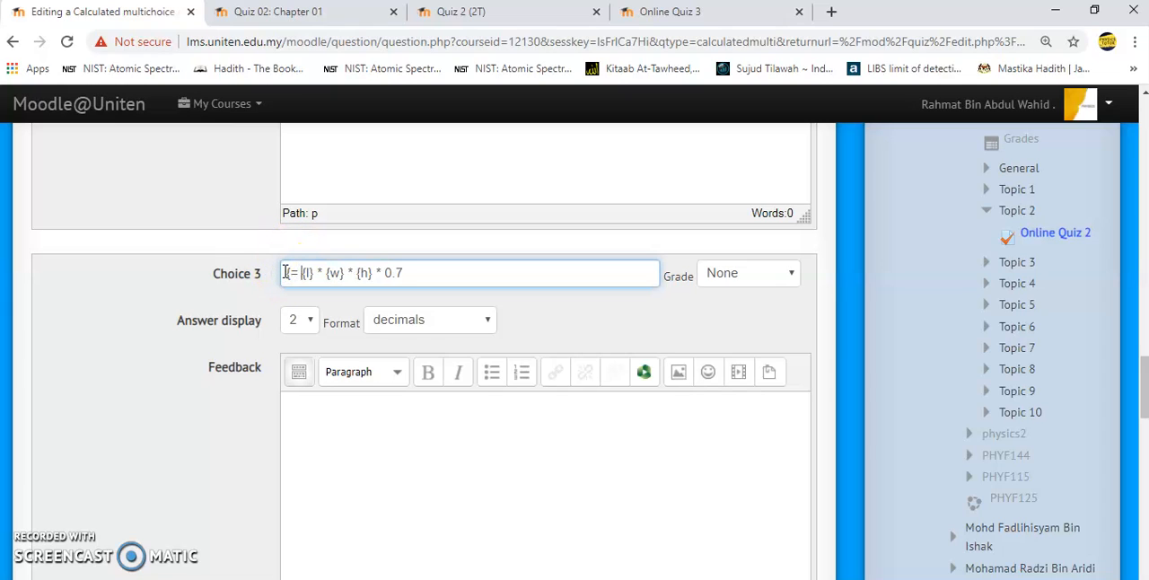
{"action": "left_click", "coordinate": [469, 278]}
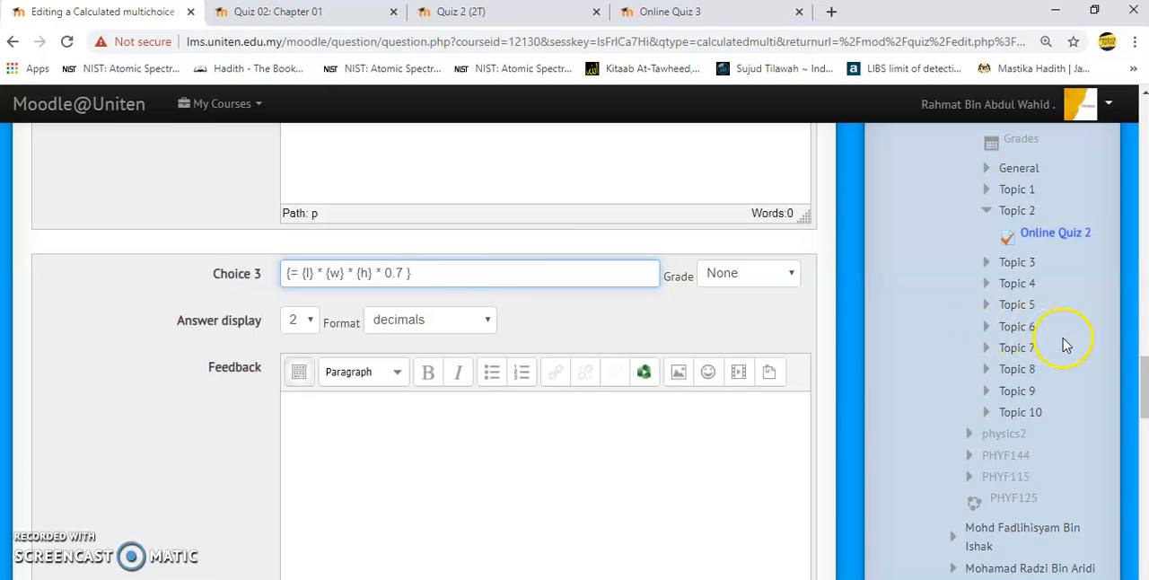
- Wrap the Choice 4 formula in calculation braces so it reads {= {l} * {w} }
{"action": "scroll", "coordinate": [1136, 385], "scroll_direction": "down", "scroll_amount": 5}
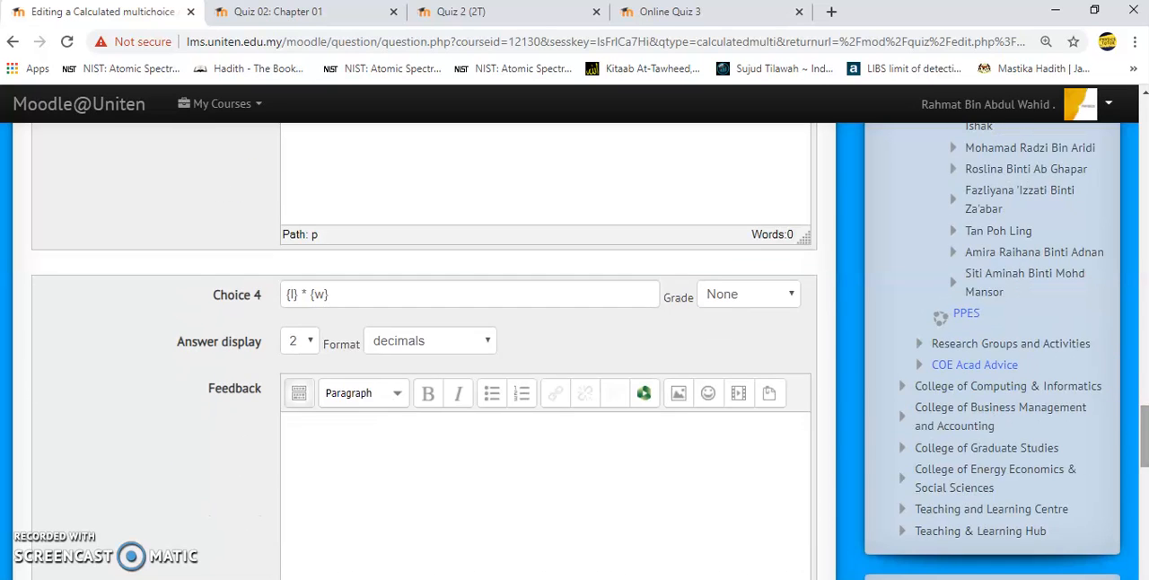
{"action": "left_click", "coordinate": [283, 299]}
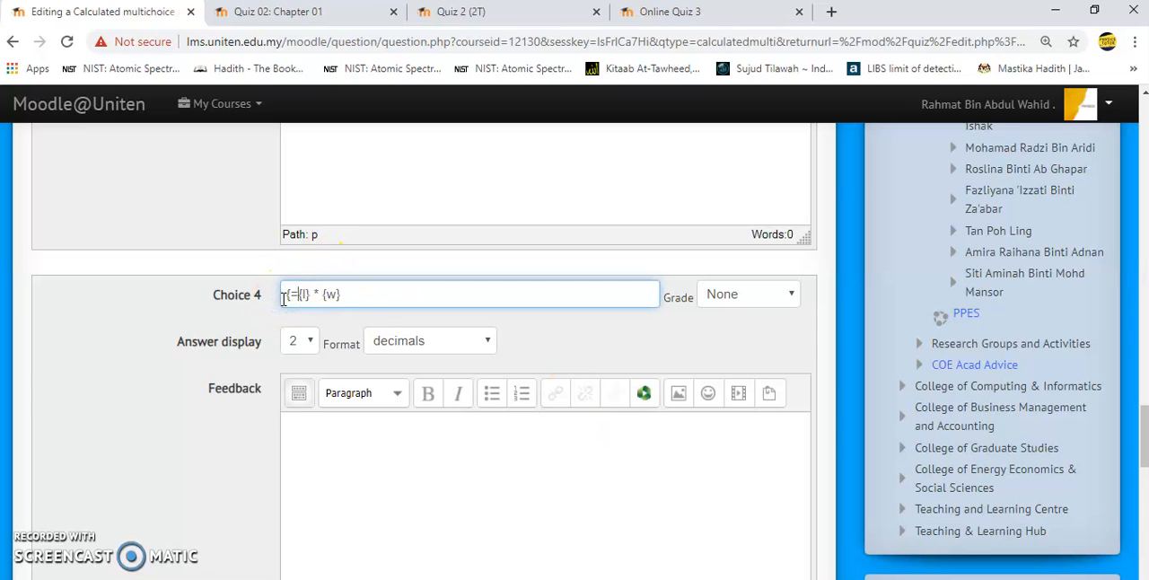
{"action": "left_click", "coordinate": [353, 291]}
- Save the question's answers and set its shared wild card datasets to Synchronise with the other quiz questions
{"action": "left_click_drag", "start_coordinate": [1138, 422], "coordinate": [1141, 537]}
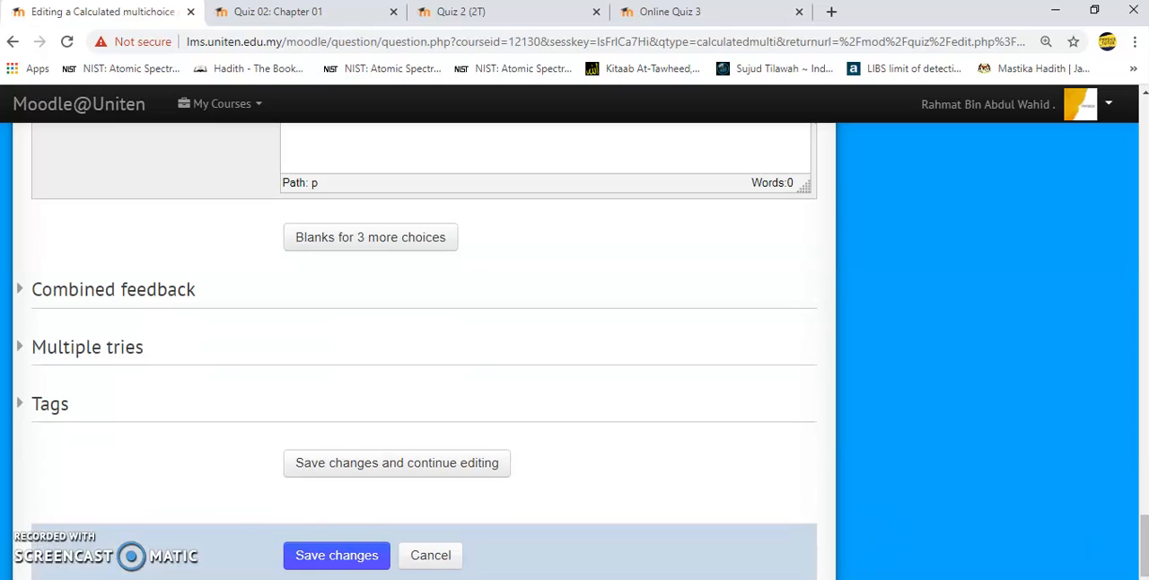
{"action": "left_click", "coordinate": [296, 563]}
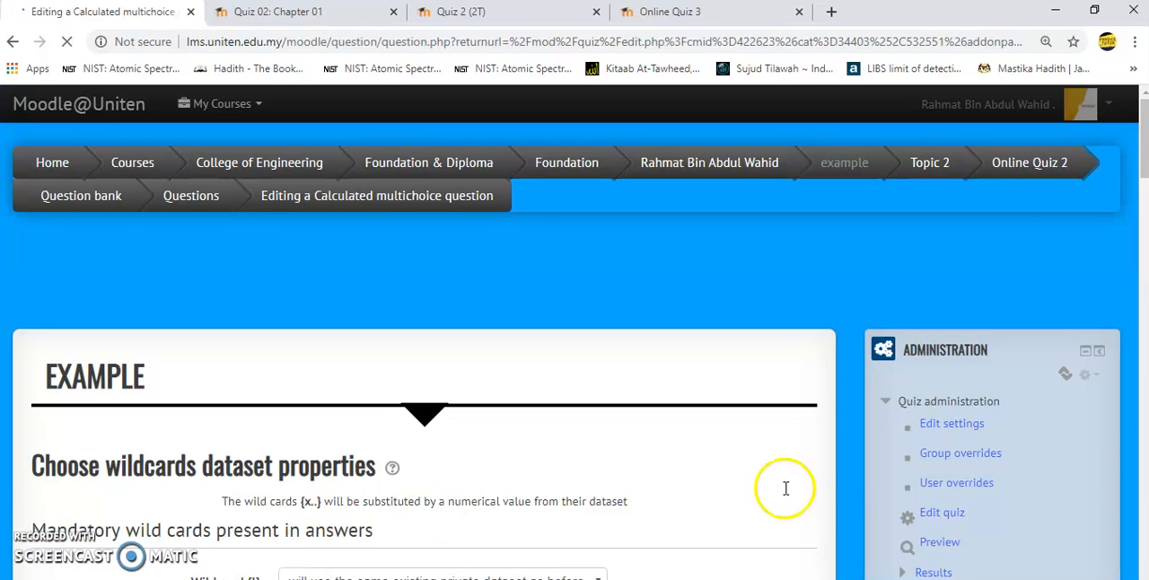
{"action": "left_click_drag", "start_coordinate": [1140, 153], "coordinate": [1141, 216]}
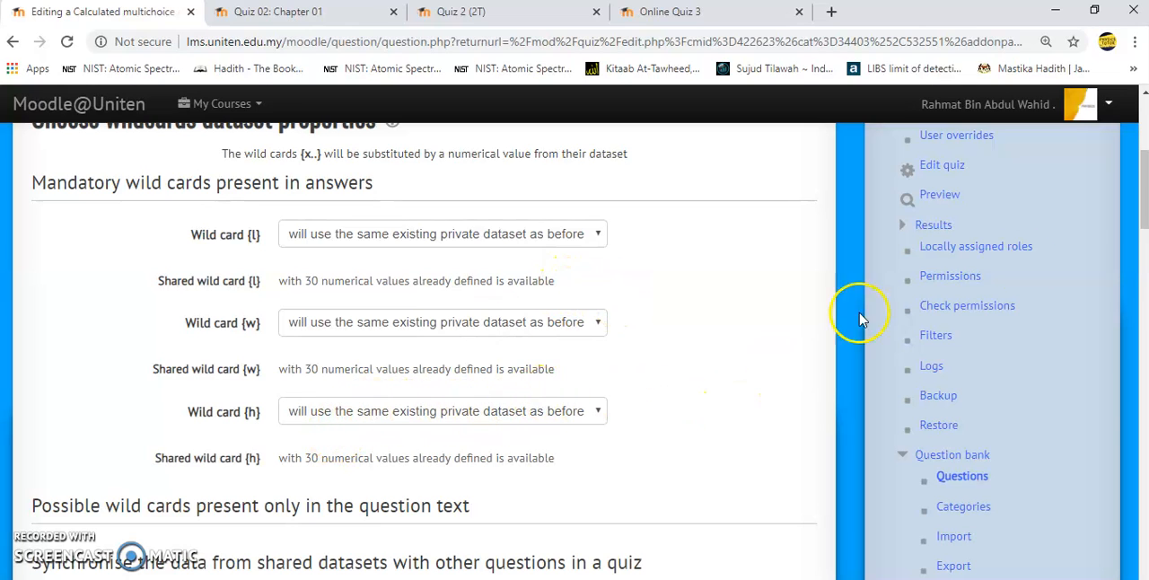
{"action": "left_click_drag", "start_coordinate": [1144, 206], "coordinate": [1144, 257]}
{"action": "left_click", "coordinate": [285, 283]}
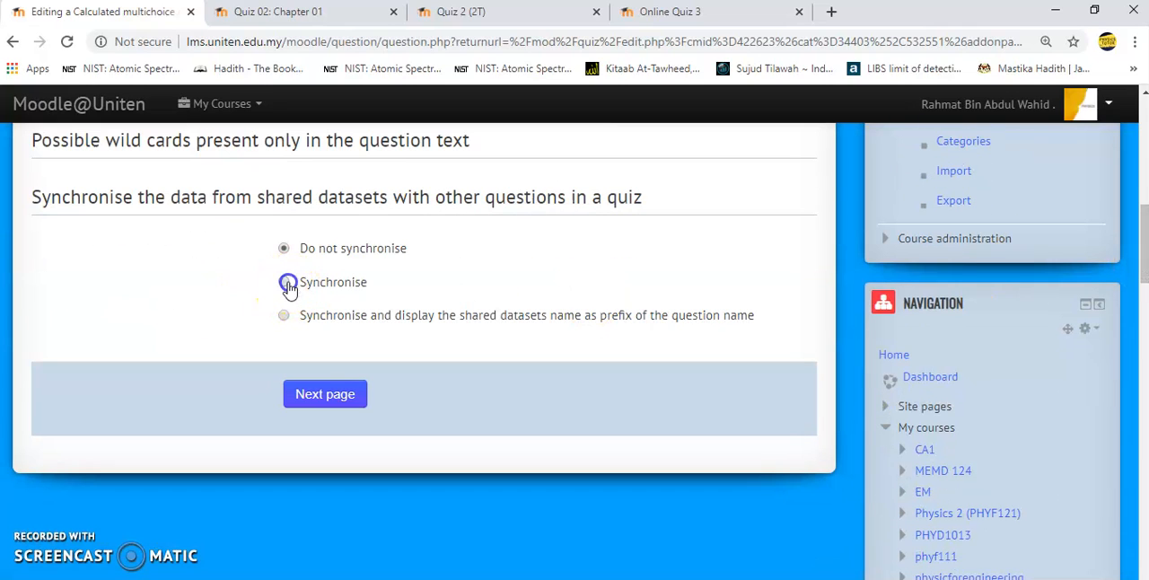
{"action": "left_click", "coordinate": [346, 393]}
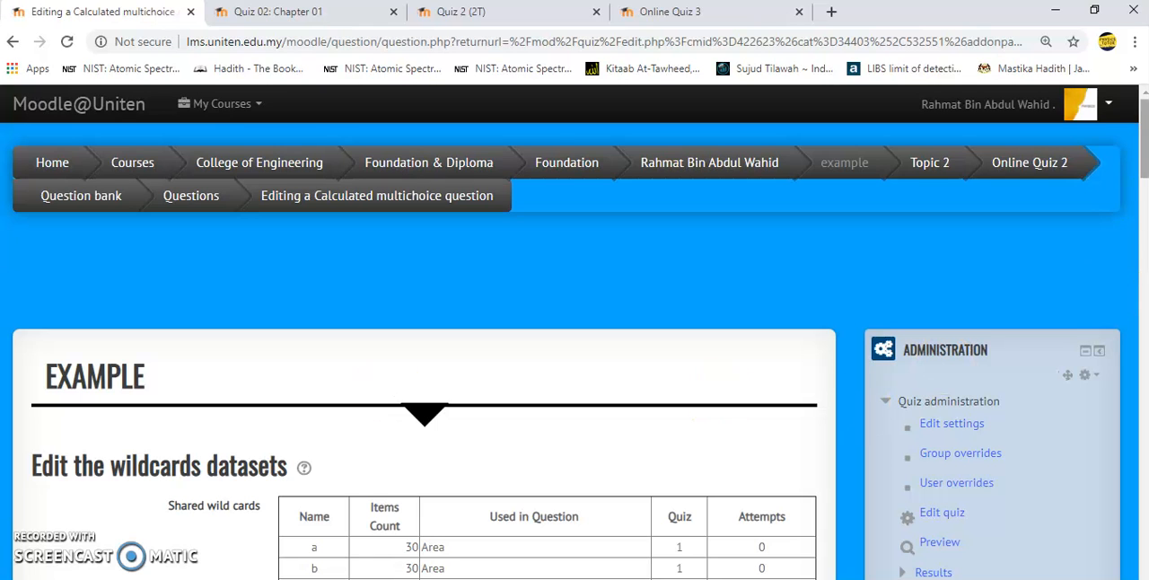
- Add 30 new sets of wild card values to the dataset of question 1(b)
{"action": "left_click_drag", "start_coordinate": [1144, 144], "coordinate": [1144, 400]}
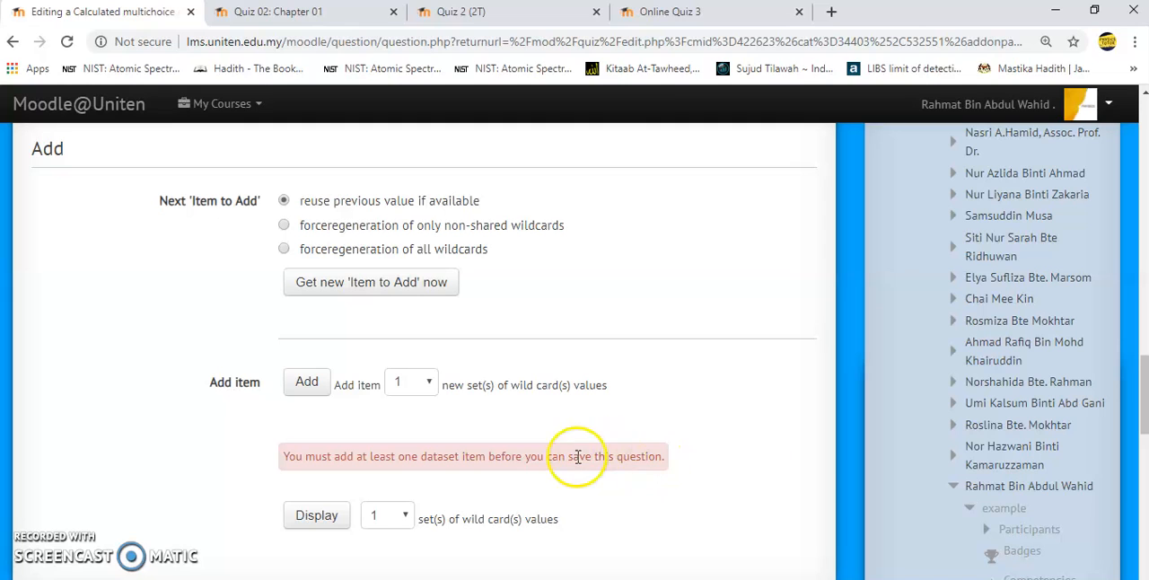
{"action": "left_click", "coordinate": [418, 381]}
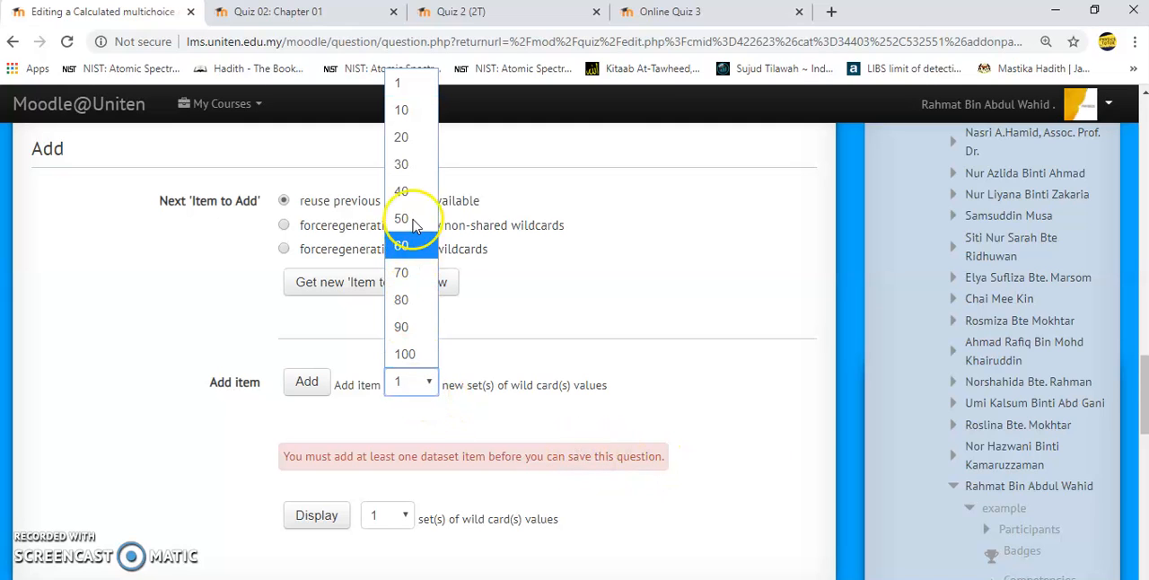
{"action": "left_click", "coordinate": [414, 172]}
{"action": "left_click", "coordinate": [308, 383]}
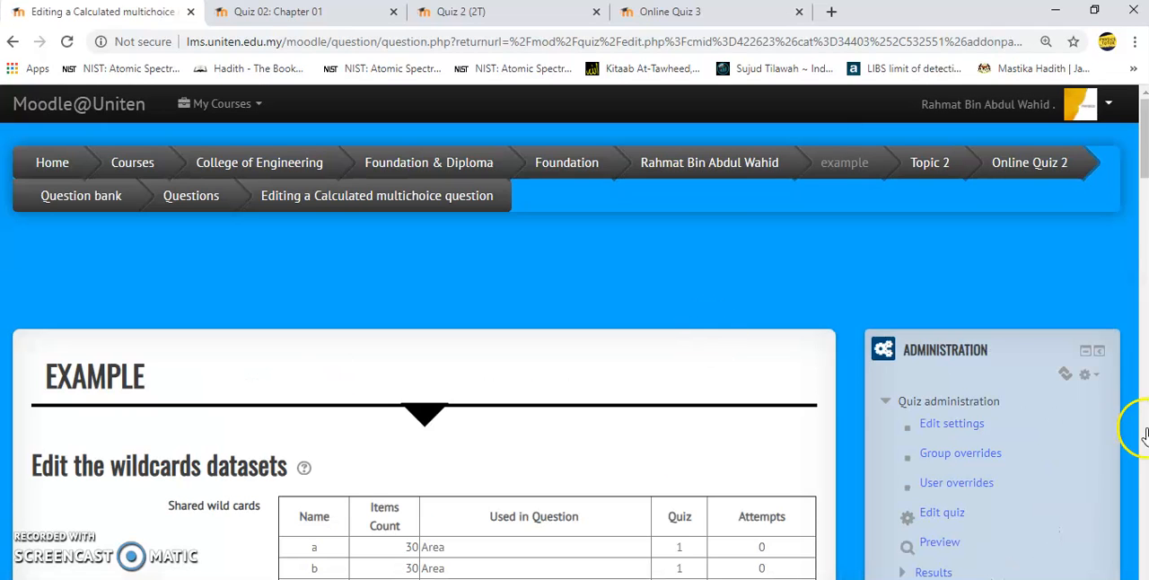
- Save question 1(b) with its wild card values and start a preview of Online Quiz 2
{"action": "left_click_drag", "start_coordinate": [1140, 166], "coordinate": [1140, 498]}
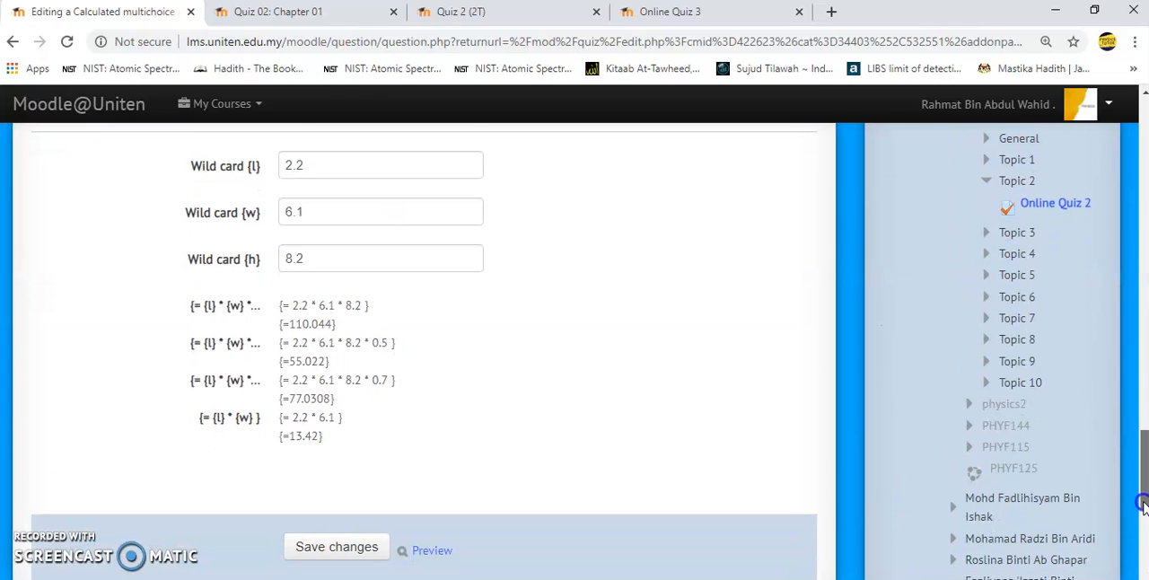
{"action": "left_click", "coordinate": [362, 549]}
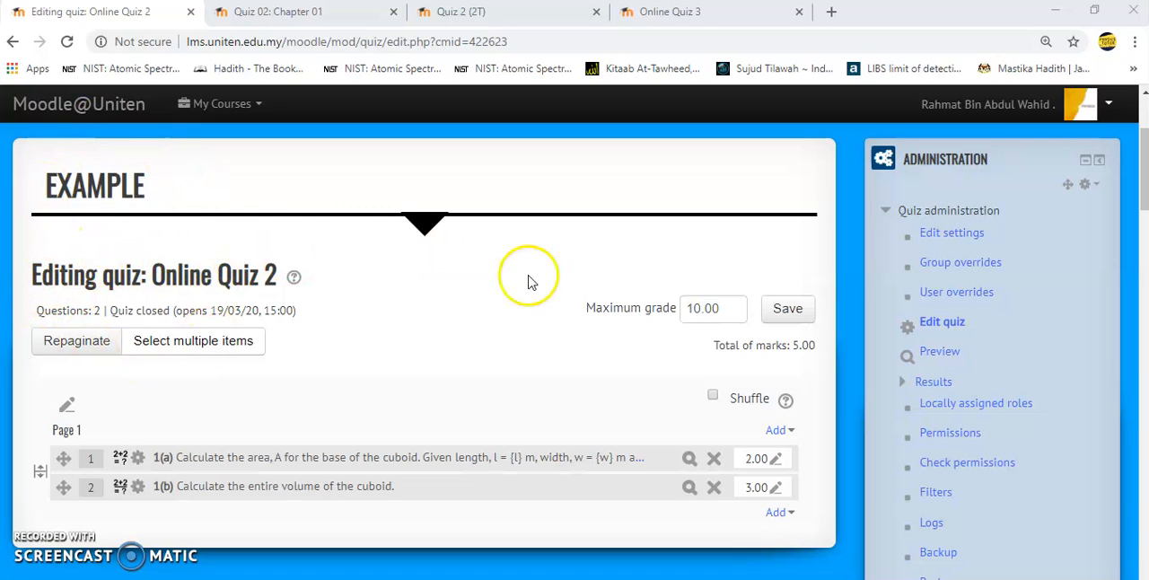
{"action": "left_click", "coordinate": [944, 355]}
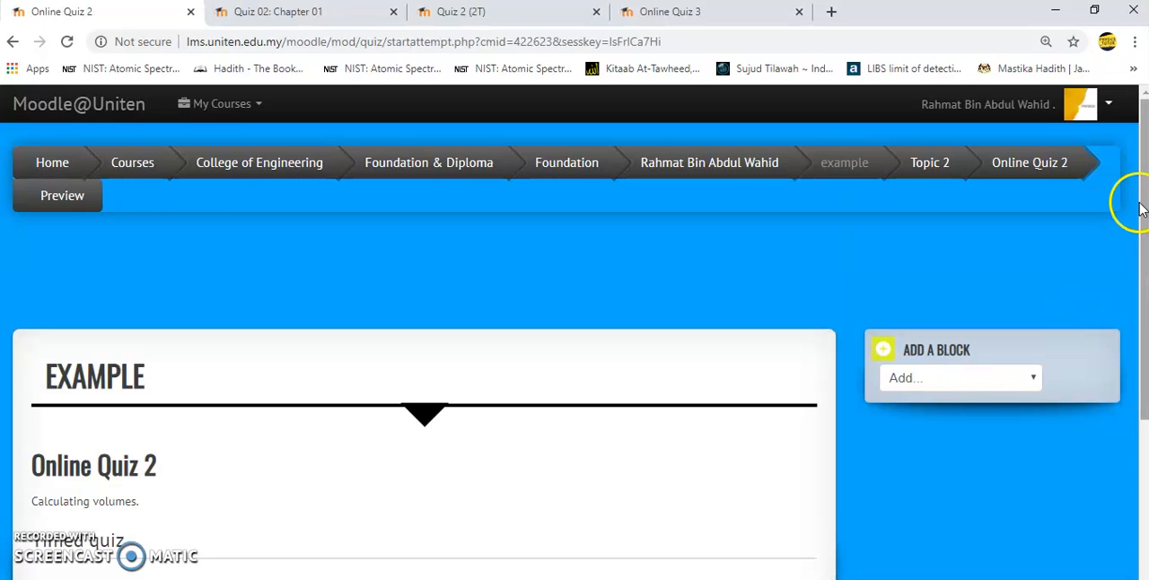
- Start the timed preview attempt of Online Quiz 2 and review both cuboid questions with their generated values
{"action": "left_click_drag", "start_coordinate": [1140, 209], "coordinate": [1144, 285]}
{"action": "left_click", "coordinate": [357, 550]}
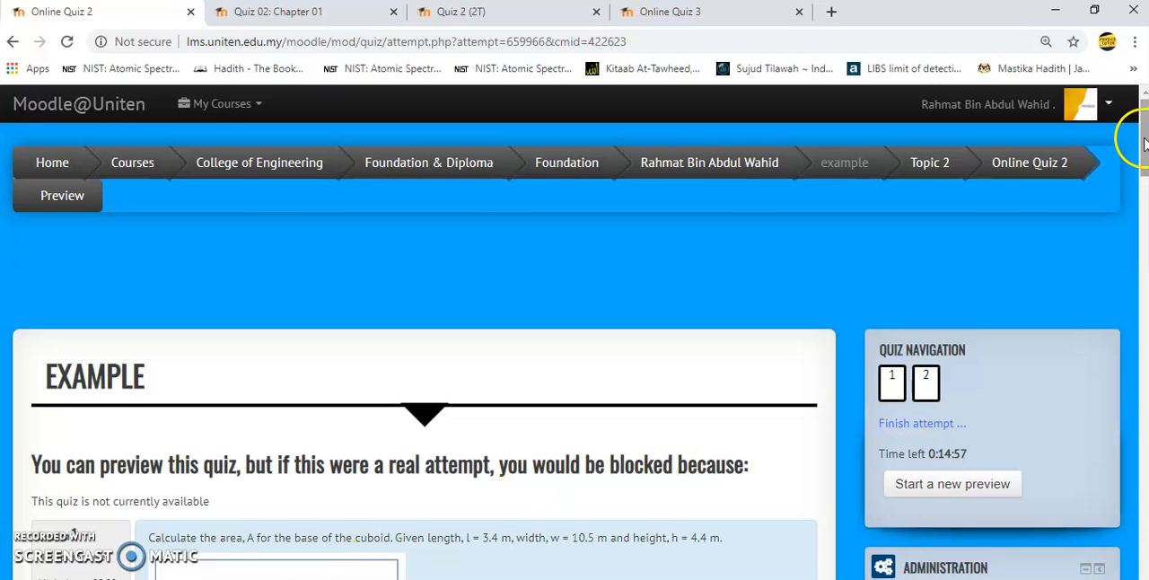
{"action": "left_click_drag", "start_coordinate": [1143, 143], "coordinate": [1142, 238]}
{"action": "scroll", "coordinate": [196, 552], "scroll_direction": "up", "scroll_amount": 3}
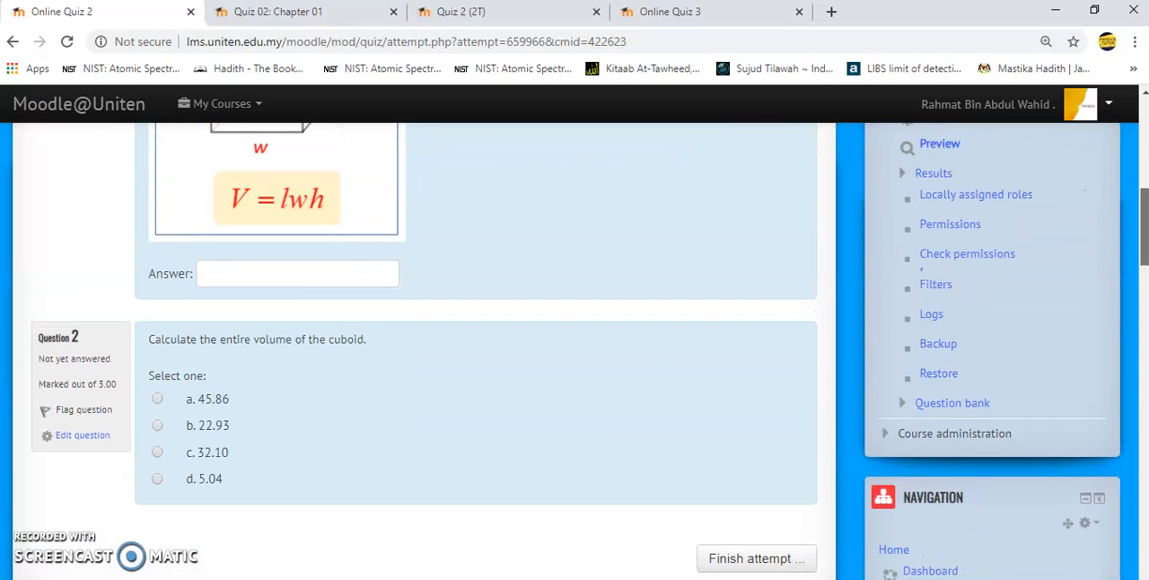
{"action": "scroll", "coordinate": [196, 552], "scroll_direction": "up", "scroll_amount": 3}
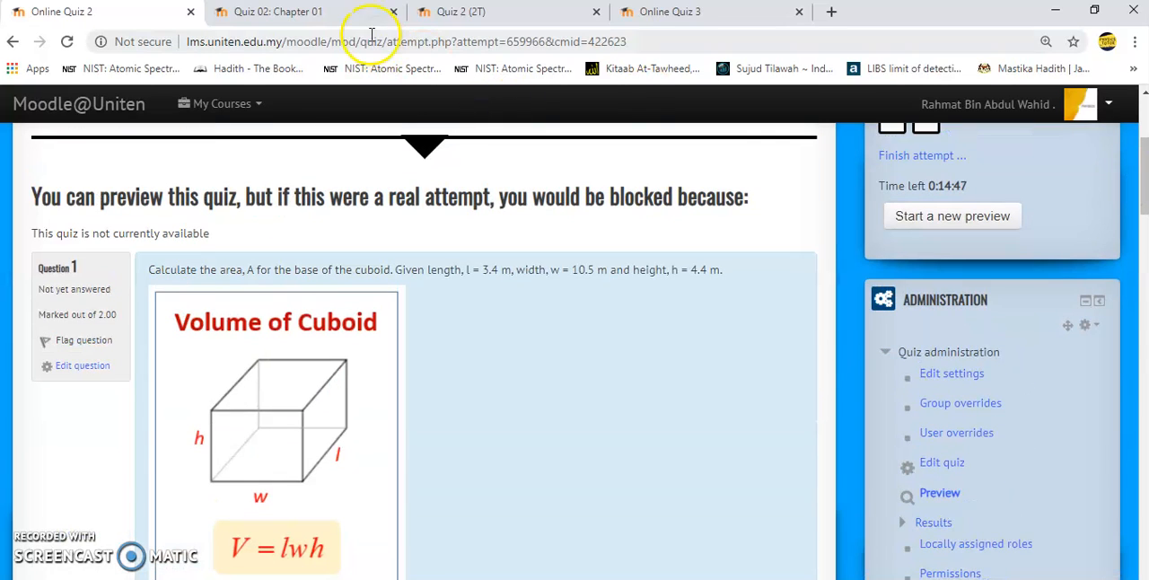
- In the Quiz 02: Chapter 01 preview, open question 1 for editing and examine its answer formula and tolerance settings
{"action": "left_click", "coordinate": [344, 24]}
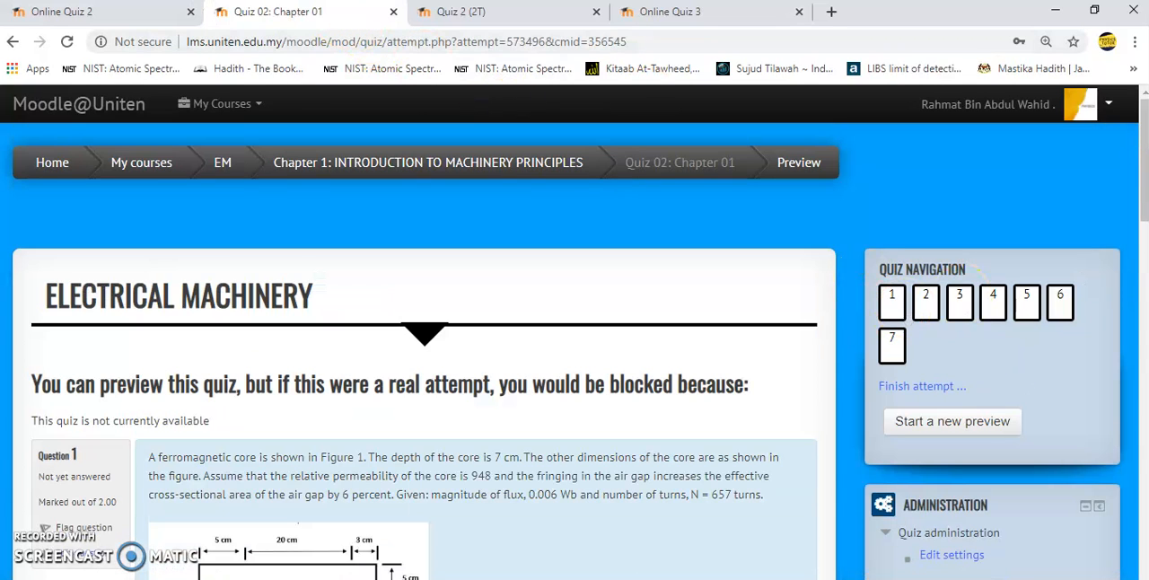
{"action": "left_click_drag", "start_coordinate": [1145, 179], "coordinate": [1145, 252]}
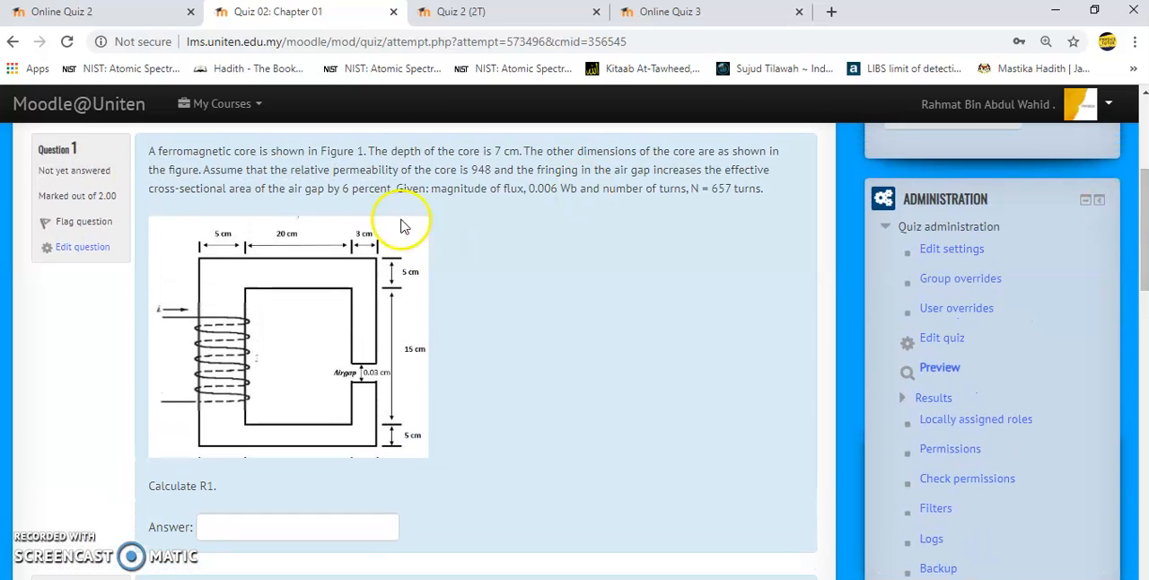
{"action": "left_click", "coordinate": [91, 252]}
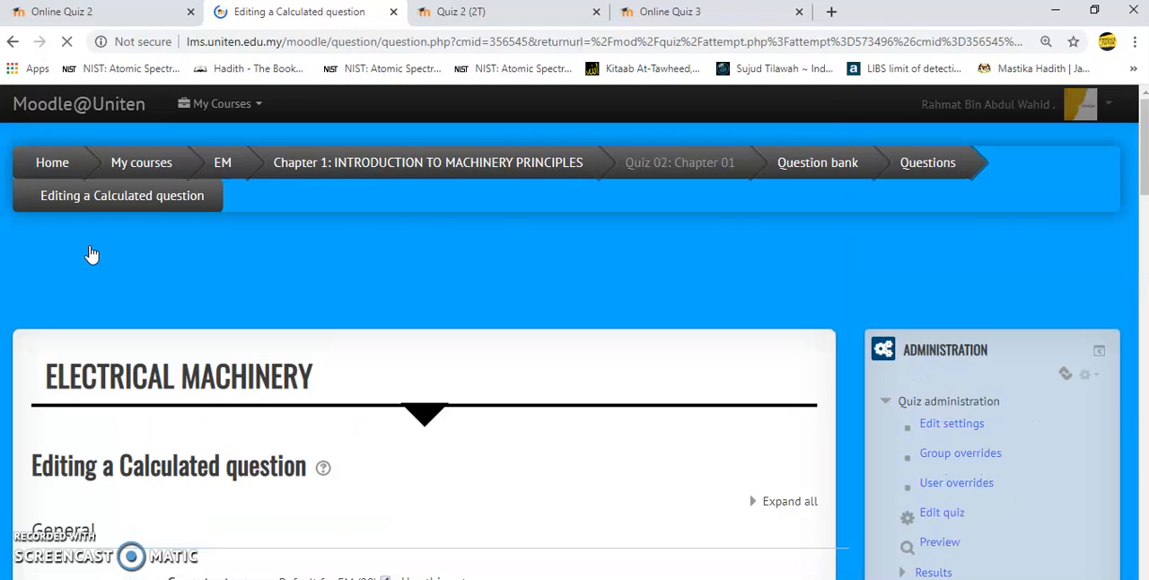
{"action": "left_click", "coordinate": [1141, 184]}
{"action": "left_click_drag", "start_coordinate": [1143, 237], "coordinate": [1144, 458]}
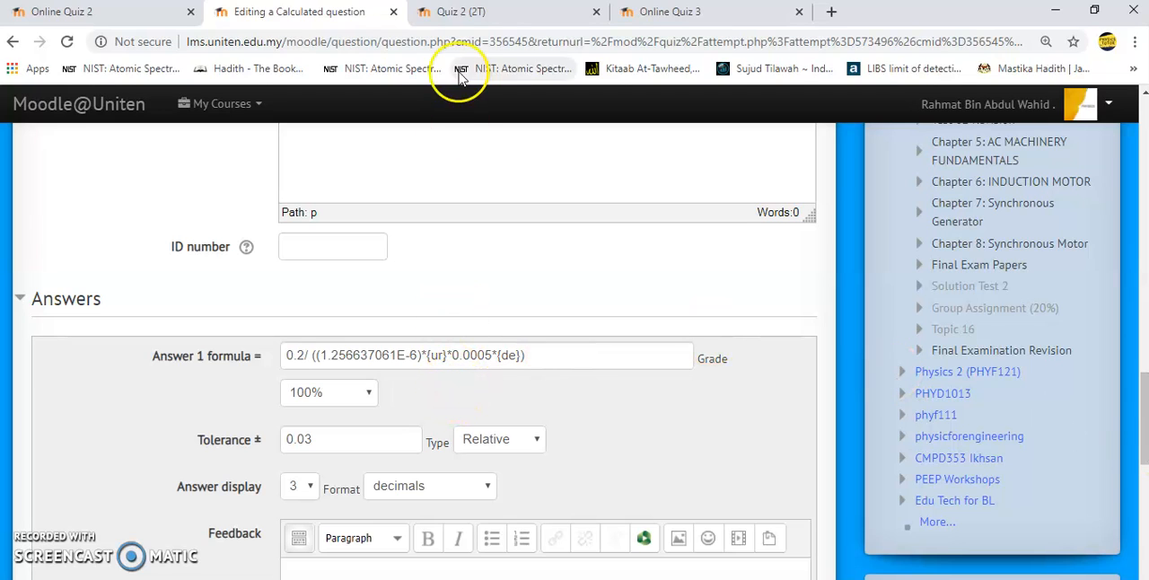
- In the Quiz 2 (2T) preview, open the beam reaction question 1 for editing and examine its shared wild cards and answer formula
{"action": "left_click", "coordinate": [487, 11]}
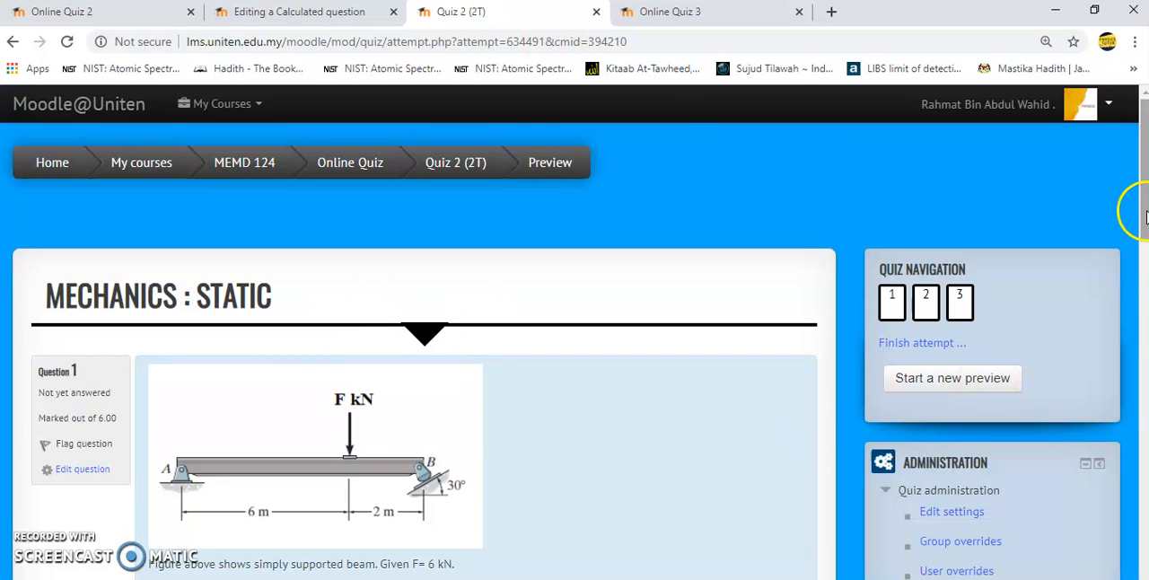
{"action": "scroll", "coordinate": [1131, 210], "scroll_direction": "down", "scroll_amount": 2}
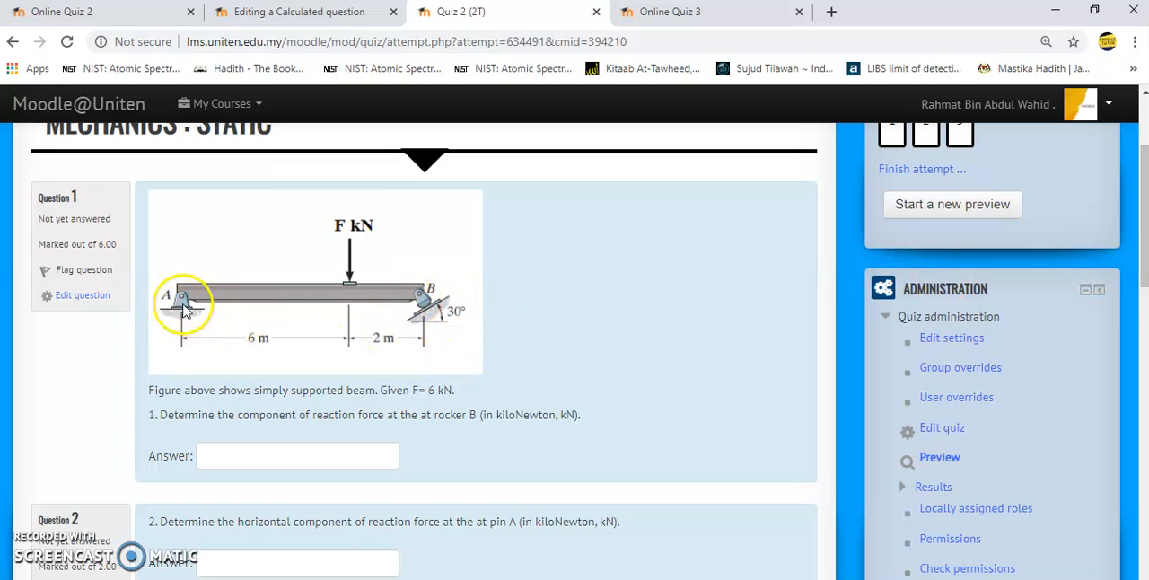
{"action": "left_click", "coordinate": [101, 303]}
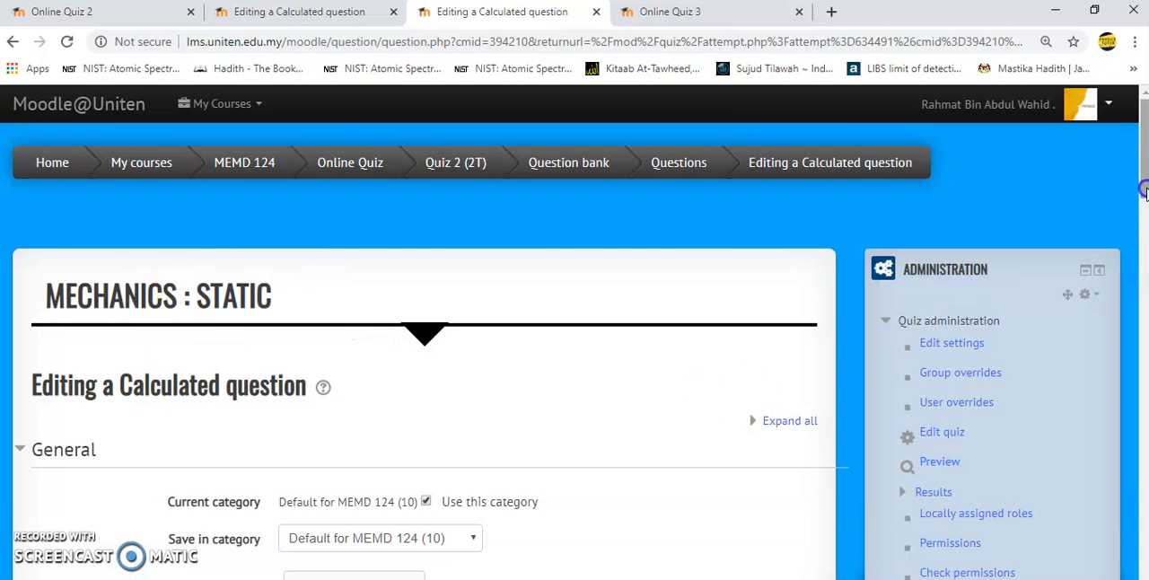
{"action": "left_click", "coordinate": [1140, 220]}
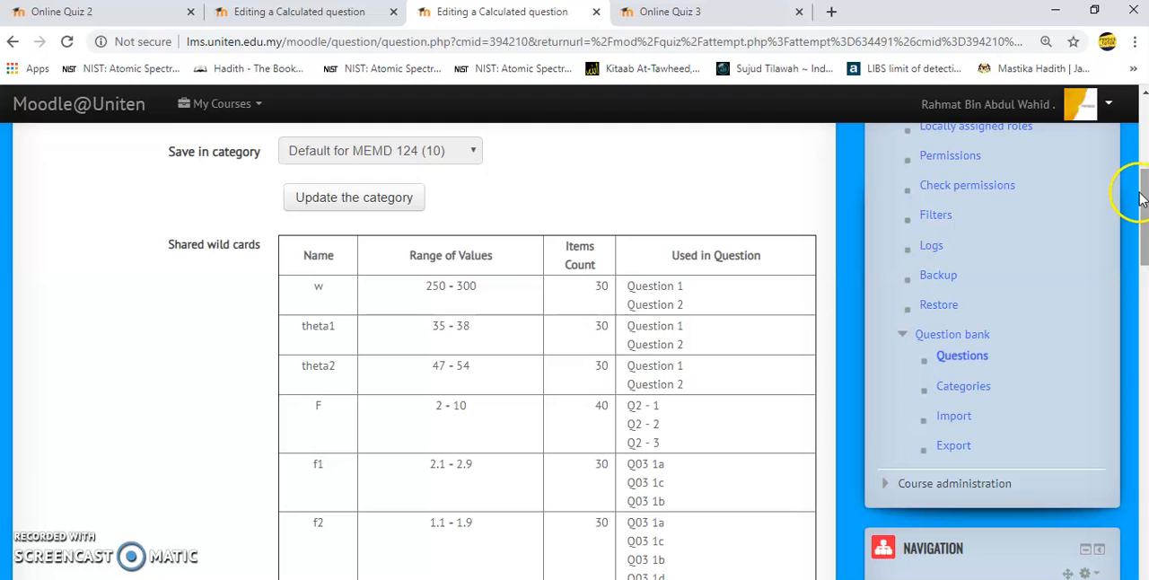
{"action": "left_click_drag", "start_coordinate": [1140, 205], "coordinate": [1140, 413]}
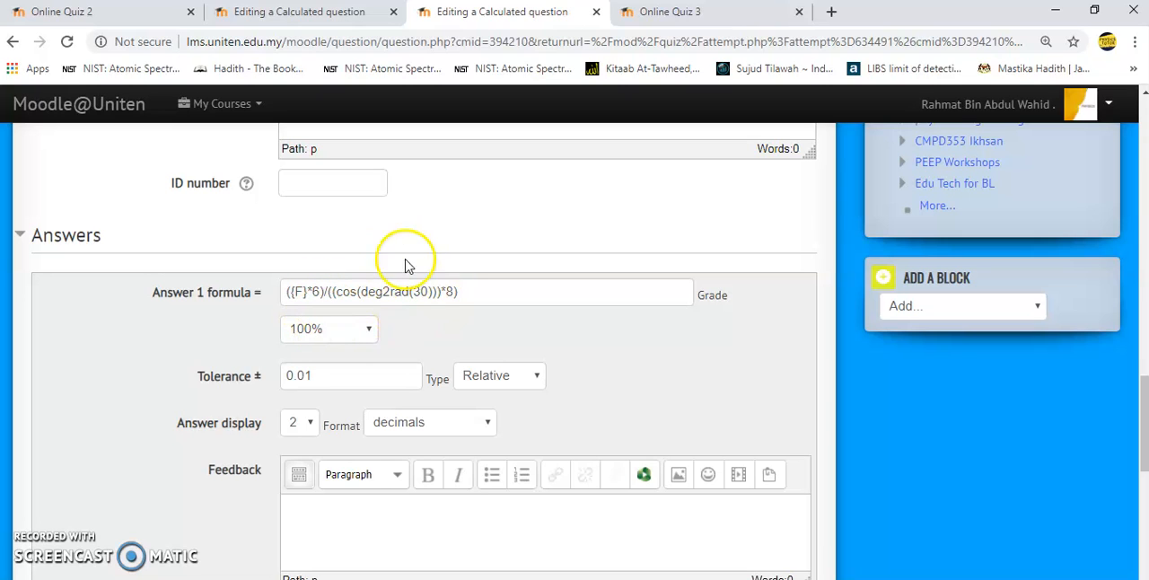
- Open Online Quiz 3's inclined-plane question 2 for editing, examine its question text and answer formula, and return to the Online Quiz 2 preview
{"action": "left_click", "coordinate": [659, 15]}
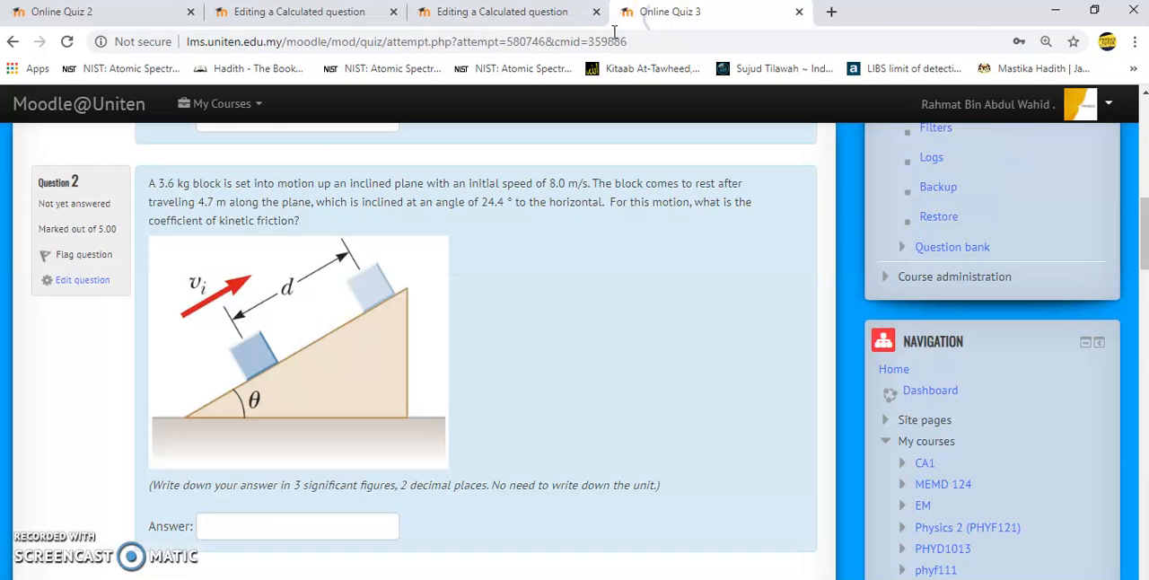
{"action": "left_click", "coordinate": [90, 282]}
{"action": "left_click", "coordinate": [81, 281]}
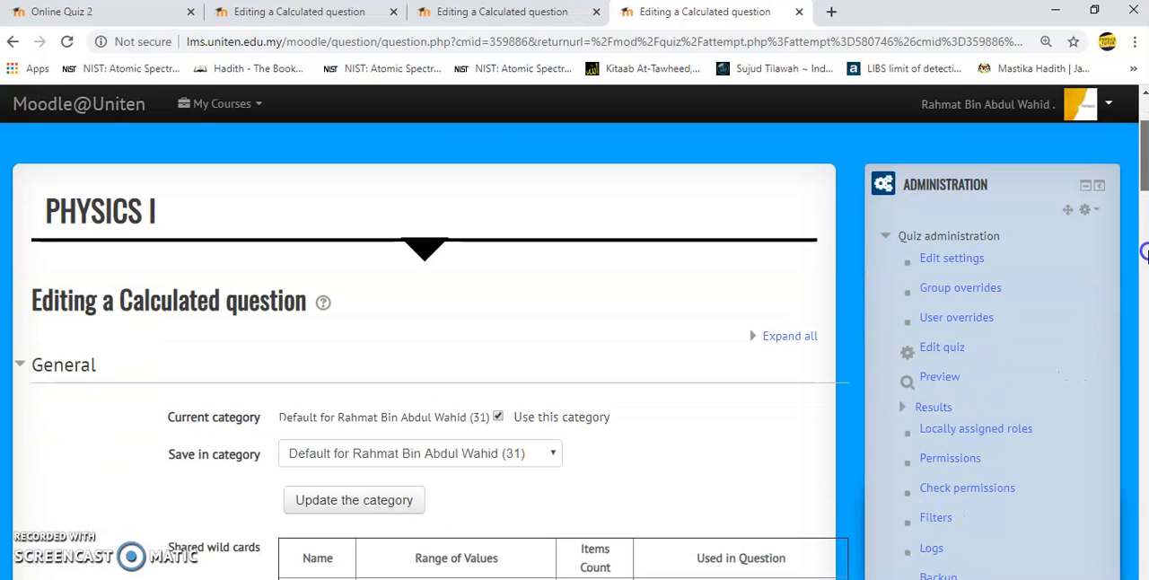
{"action": "scroll", "coordinate": [575, 350], "scroll_direction": "down", "scroll_amount": 15}
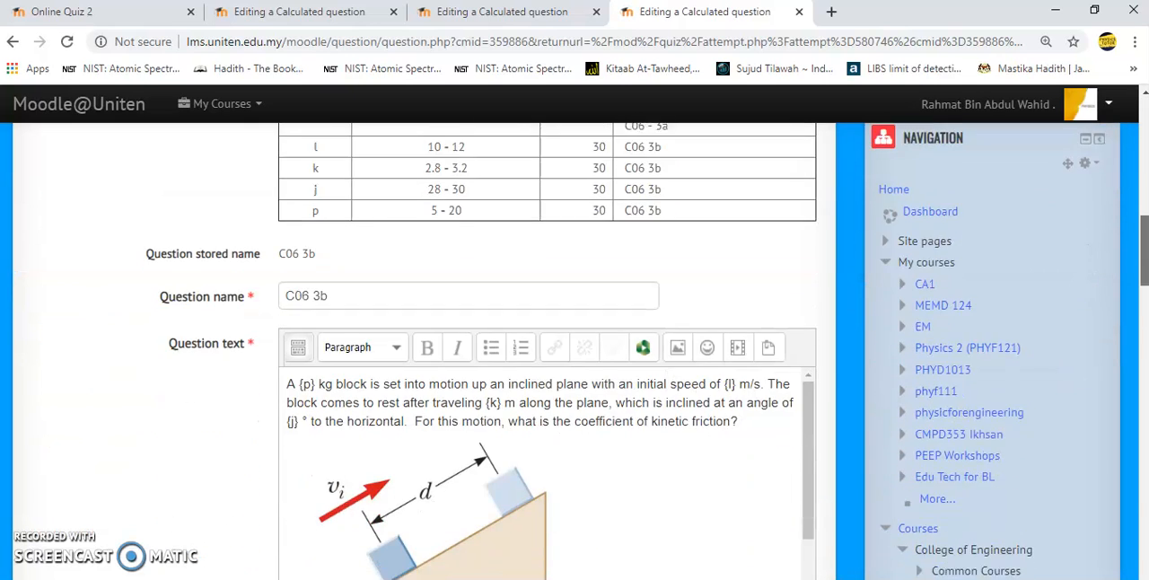
{"action": "left_click_drag", "start_coordinate": [808, 392], "coordinate": [811, 476]}
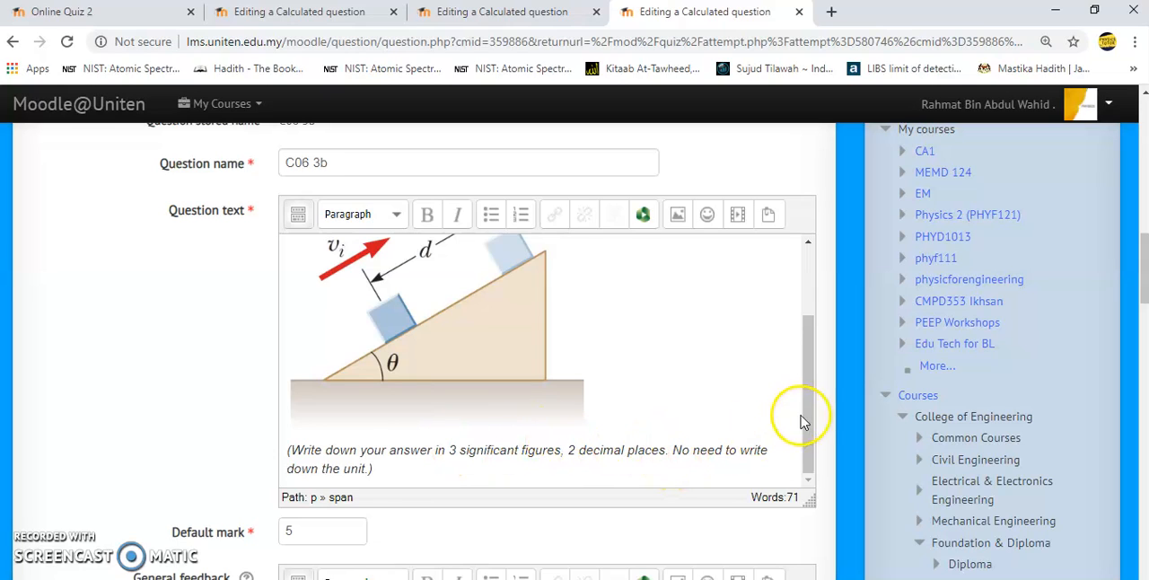
{"action": "left_click_drag", "start_coordinate": [1145, 267], "coordinate": [1145, 352]}
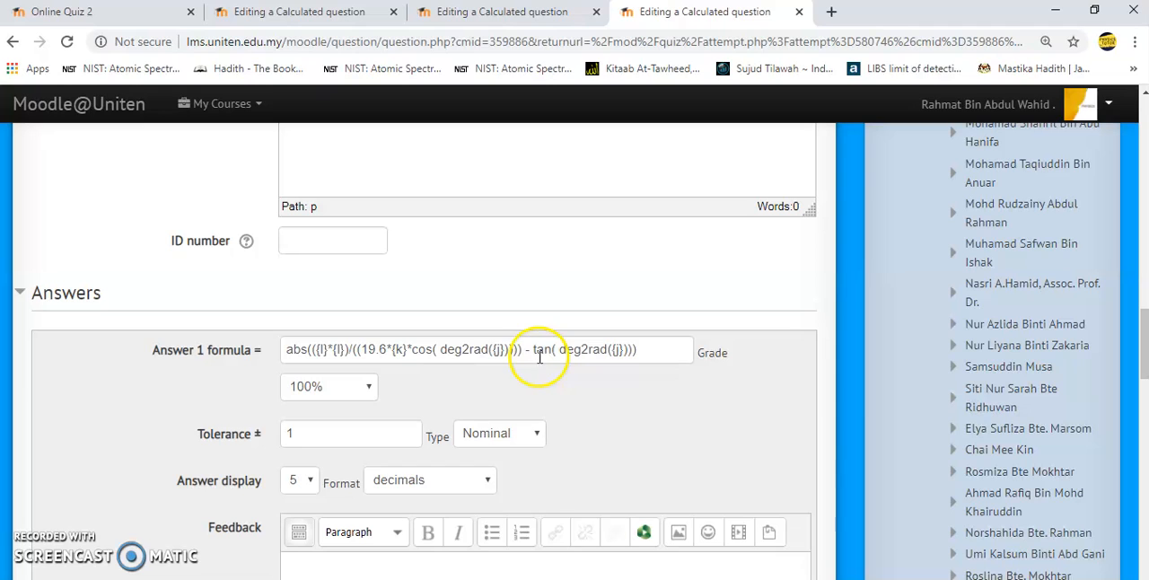
{"action": "left_click", "coordinate": [101, 15]}
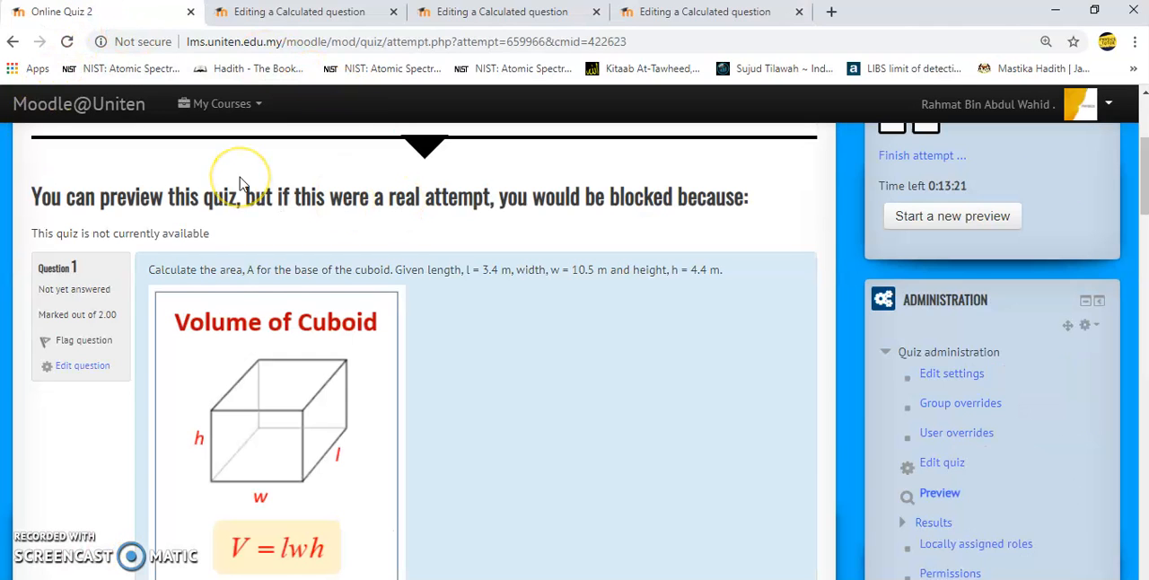